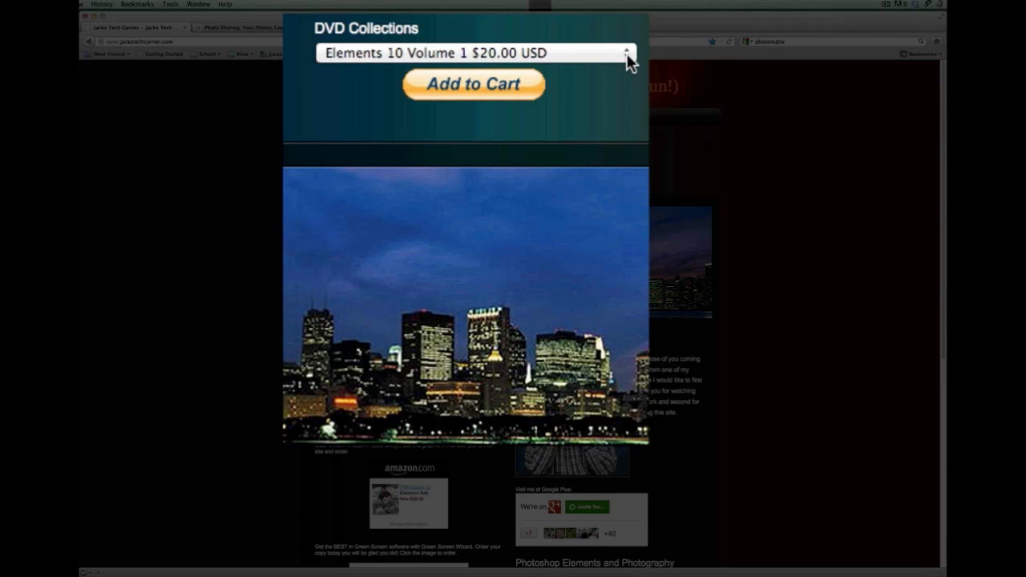
# Review the DVD Collections purchase options and open the Online Classes page on the Jacks Tech Corner site
pyautogui.click(626, 53)
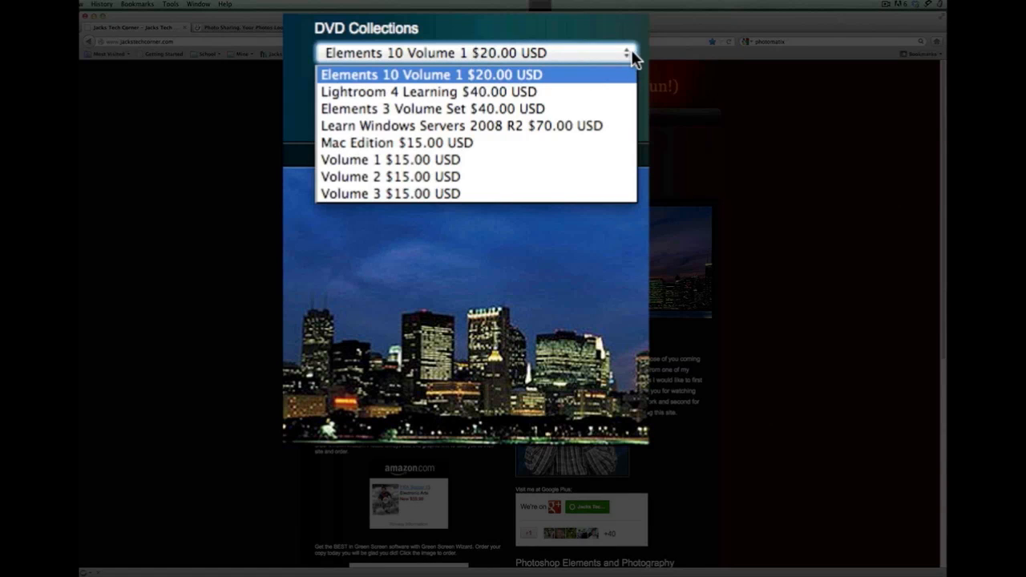
pyautogui.click(630, 52)
pyautogui.click(626, 53)
pyautogui.click(620, 52)
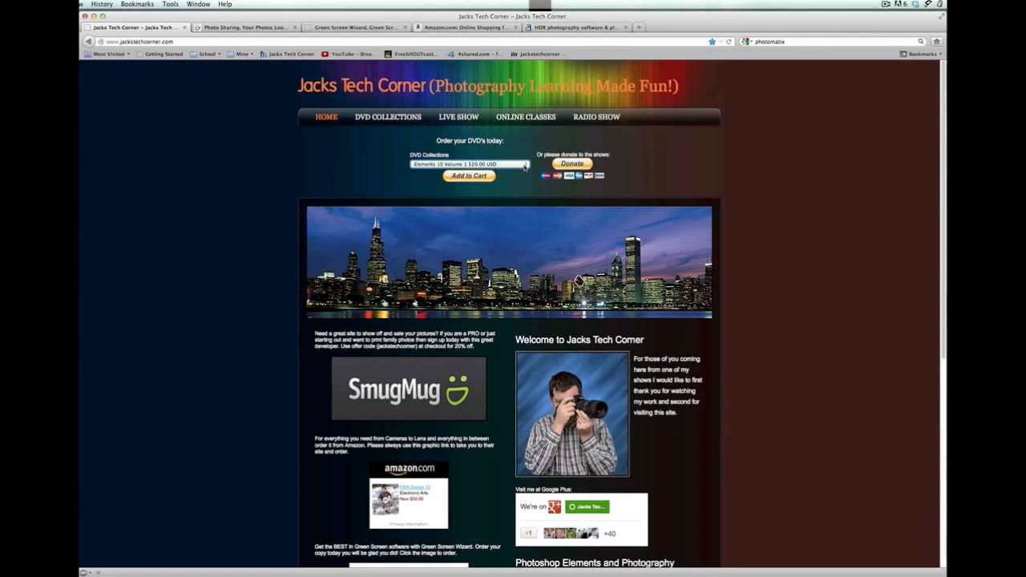
pyautogui.click(523, 117)
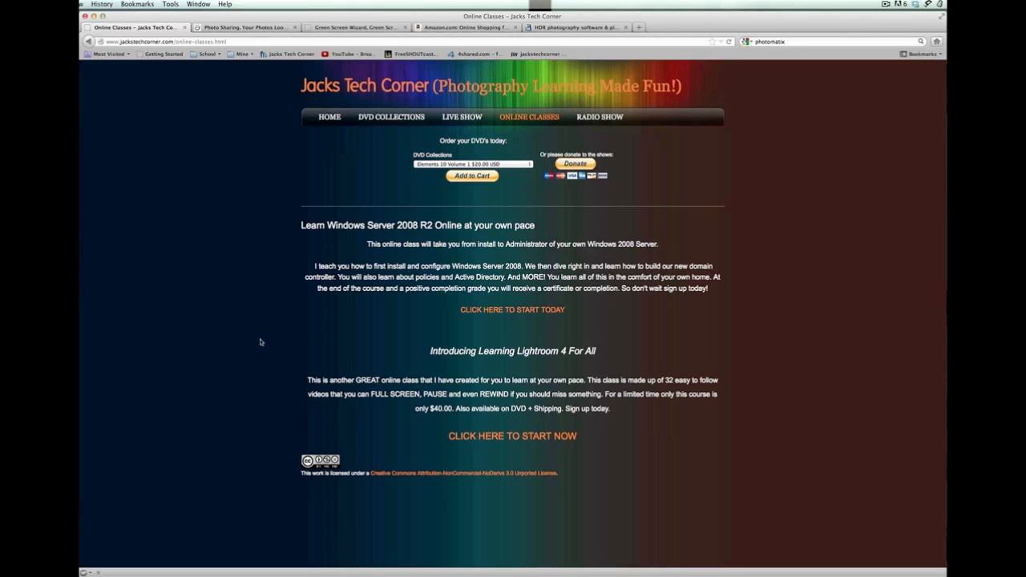
# View the open SmugMug, Green Screen Wizard, Amazon and Photomatix sites, then return to the Jacks Tech Corner page
pyautogui.click(252, 29)
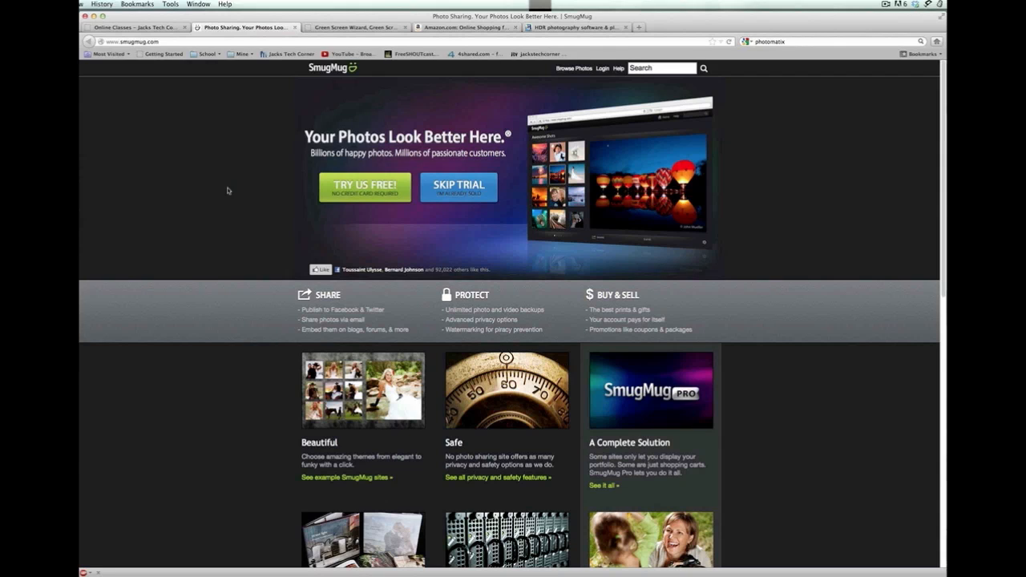
pyautogui.click(353, 29)
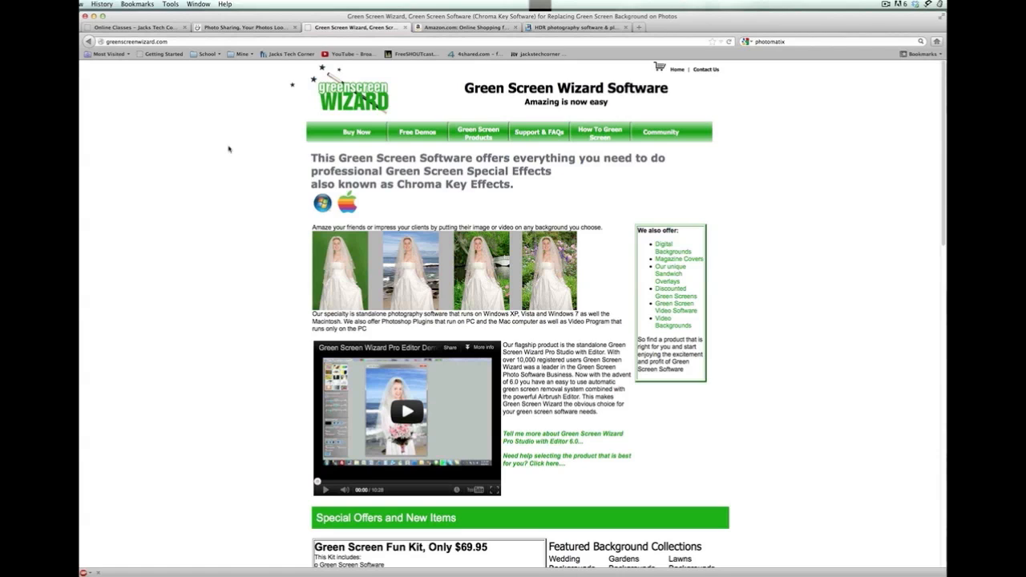
pyautogui.click(471, 28)
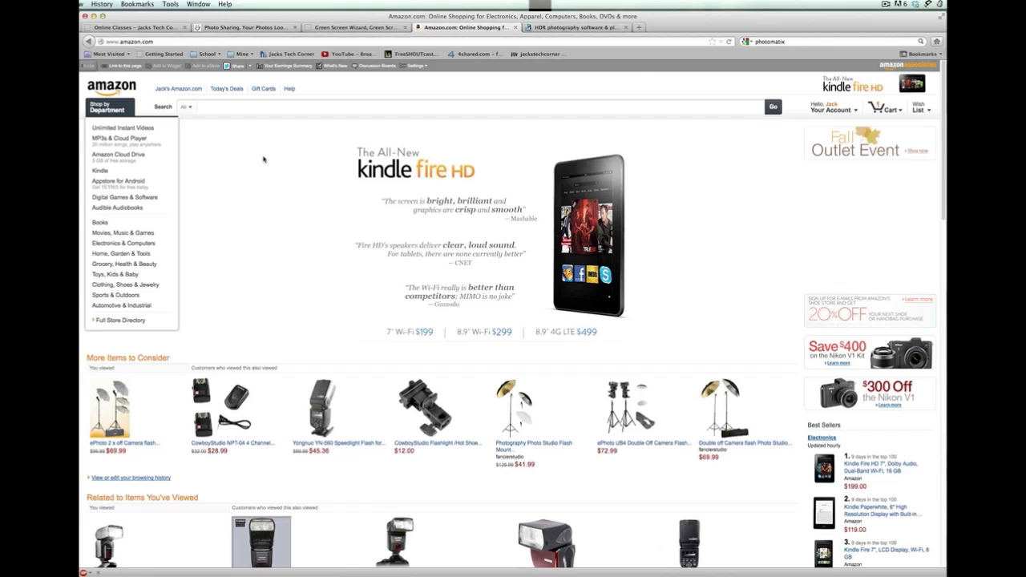
pyautogui.click(581, 30)
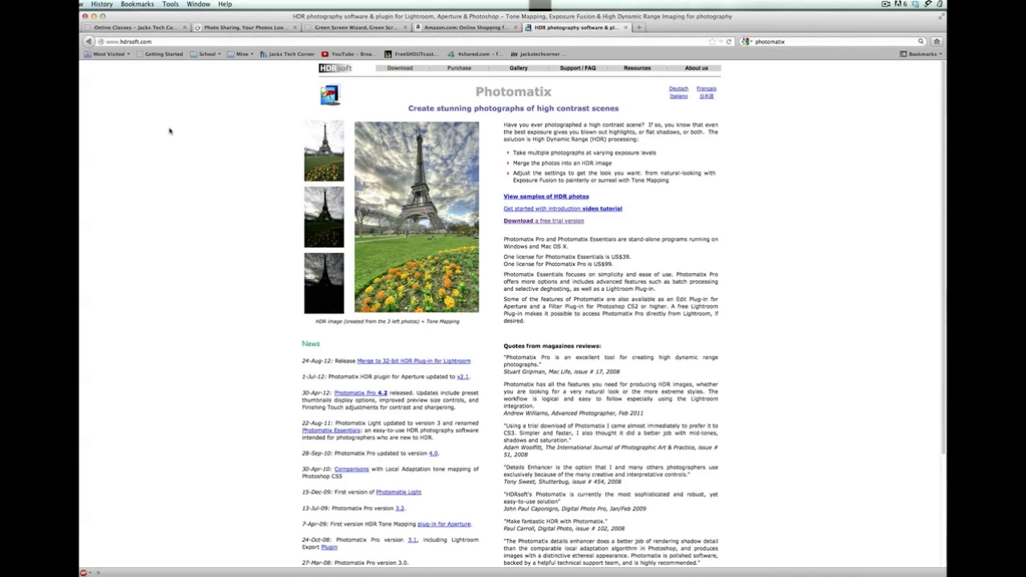
pyautogui.click(155, 29)
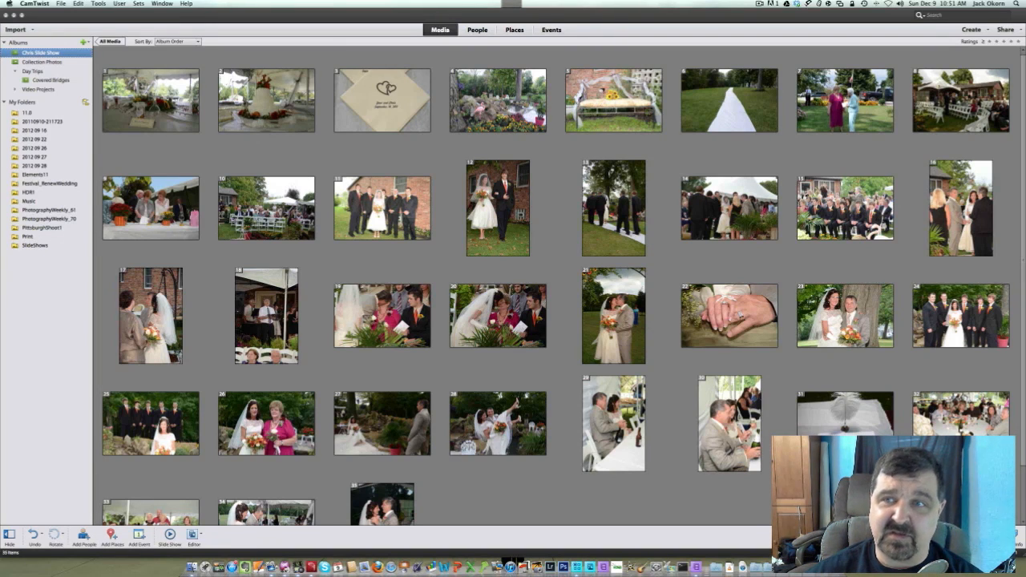
# Switch to Adobe Elements 11 Organizer, start getting media from files and folders, and open the second client's folder inside Weddings
pyautogui.click(61, 3)
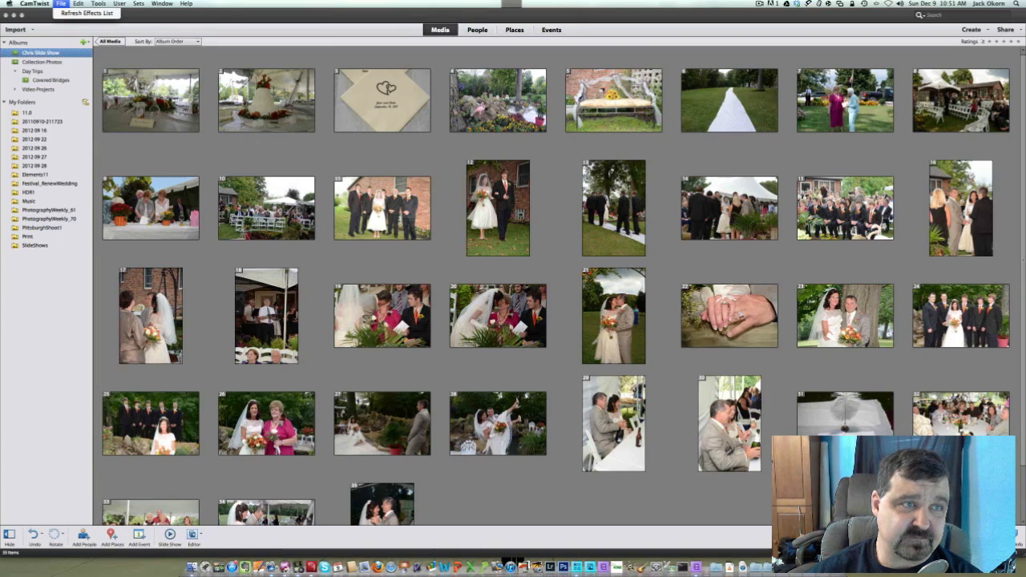
pyautogui.click(193, 16)
pyautogui.click(118, 3)
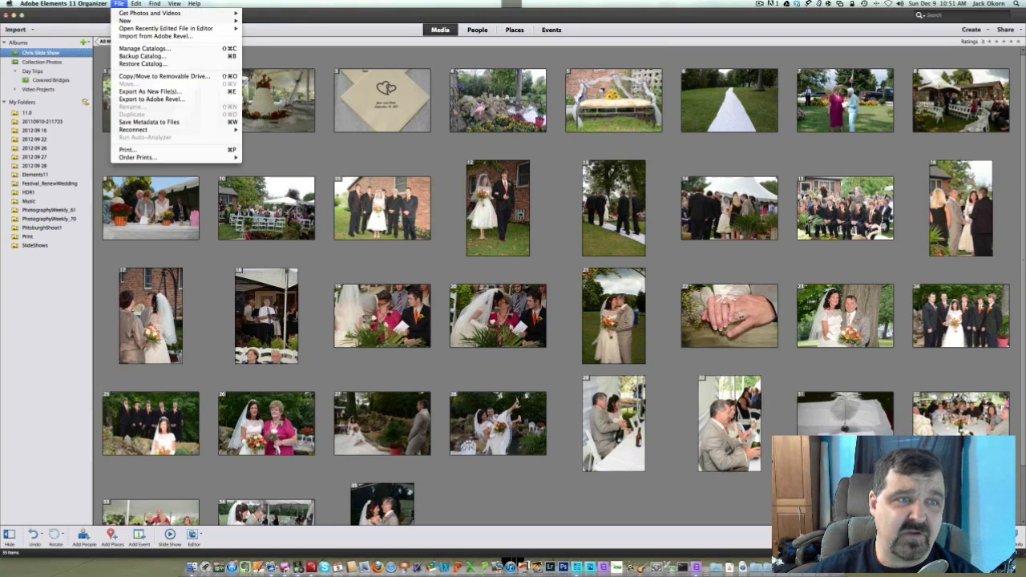
pyautogui.moveTo(153, 12)
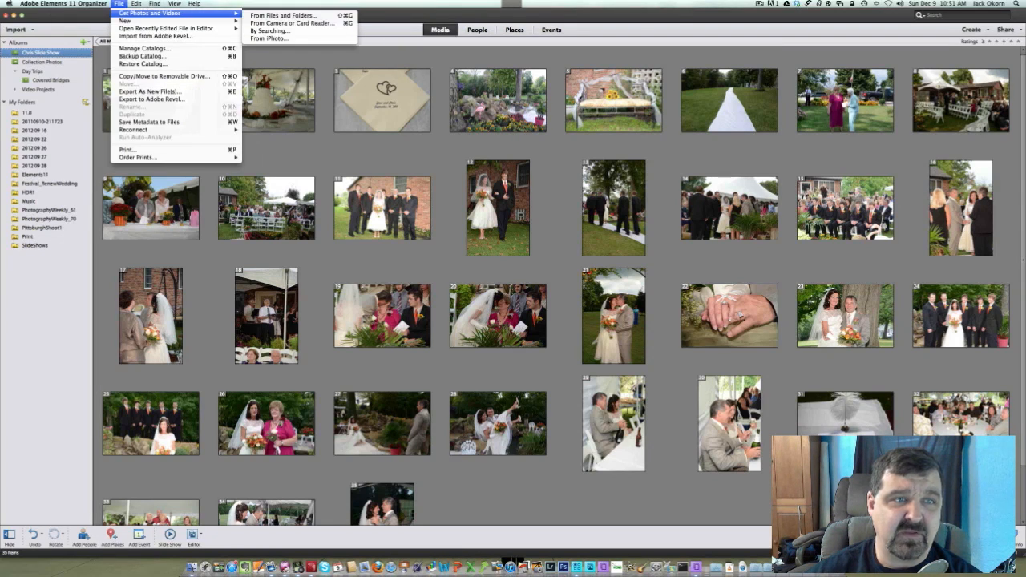
pyautogui.click(283, 16)
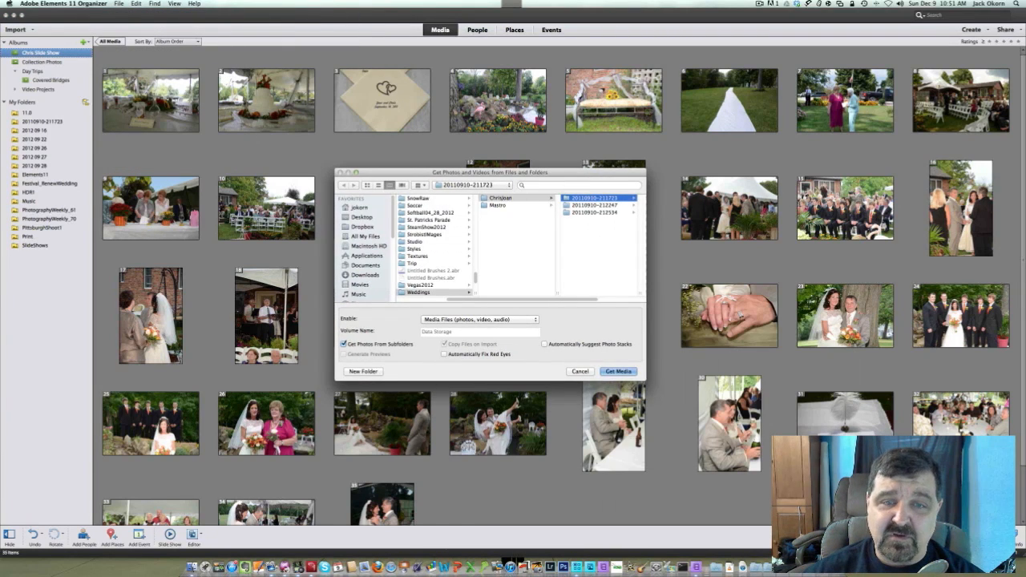
pyautogui.click(498, 205)
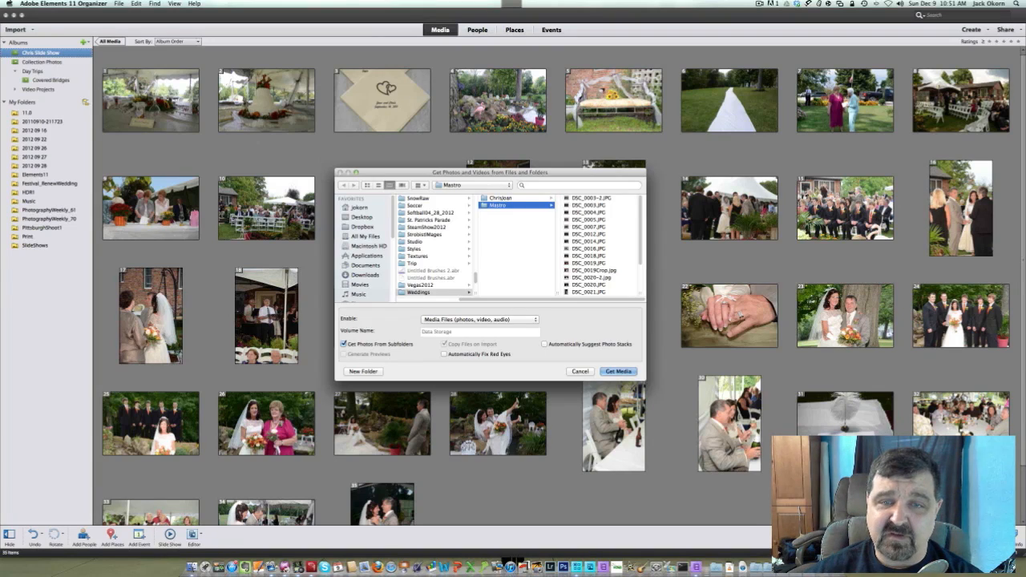
# Import the photos from DSC_0003-2.JPG through DSC_0019.JPG into the catalog
pyautogui.click(590, 198)
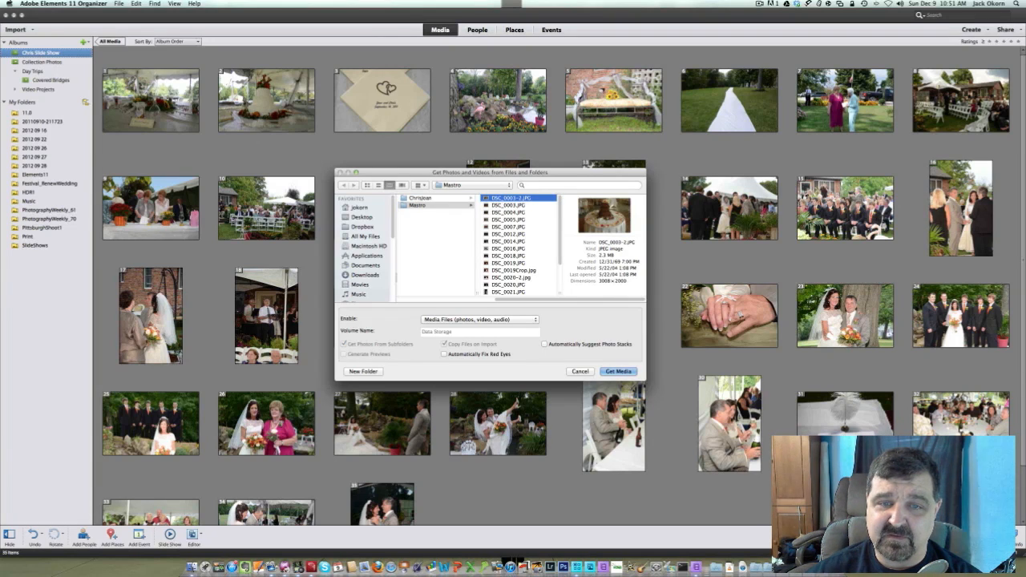
pyautogui.click(508, 248)
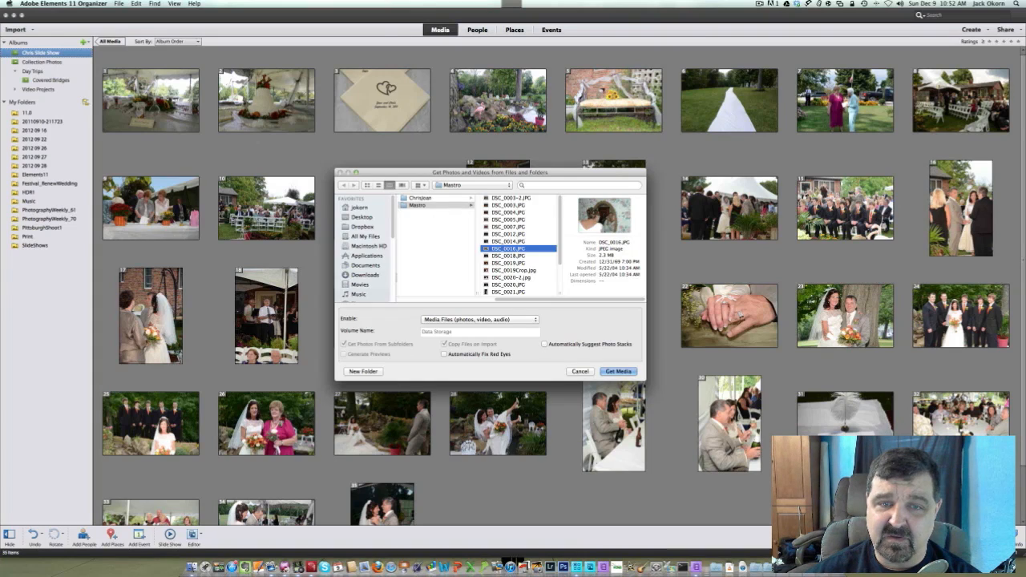
pyautogui.click(510, 198)
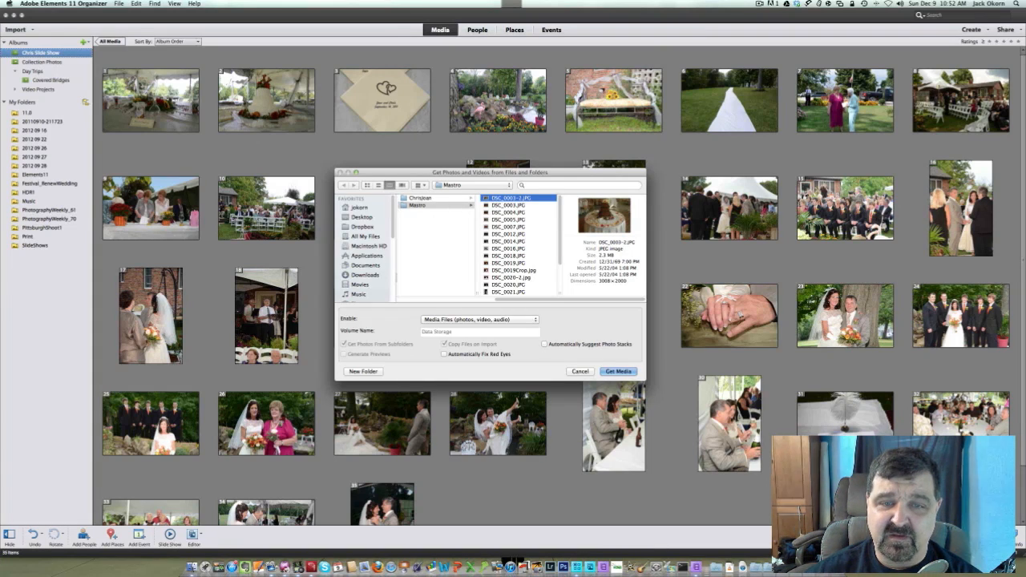
pyautogui.click(508, 263)
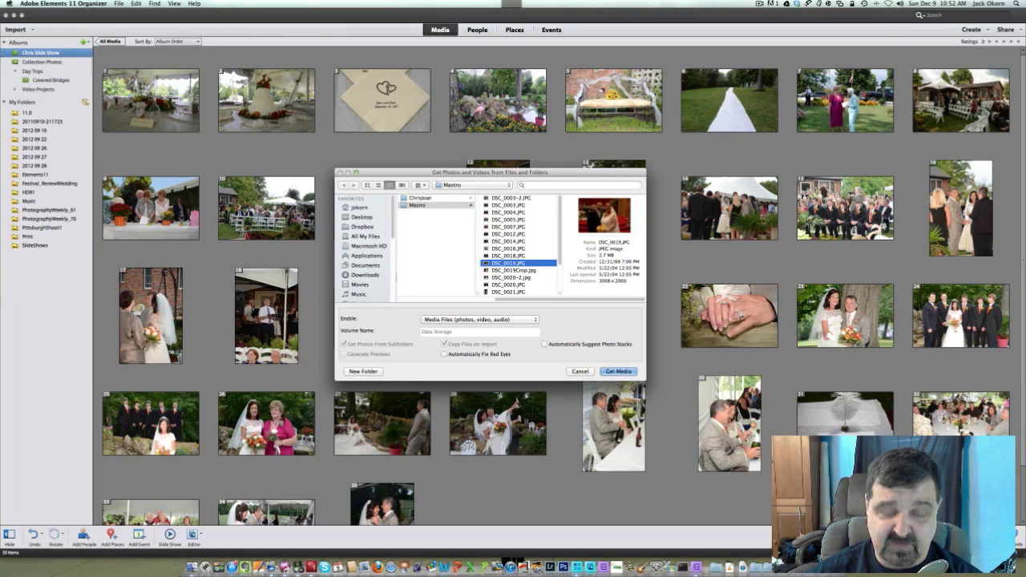
pyautogui.keyDown('shift'); pyautogui.click(510, 198); pyautogui.keyUp('shift')
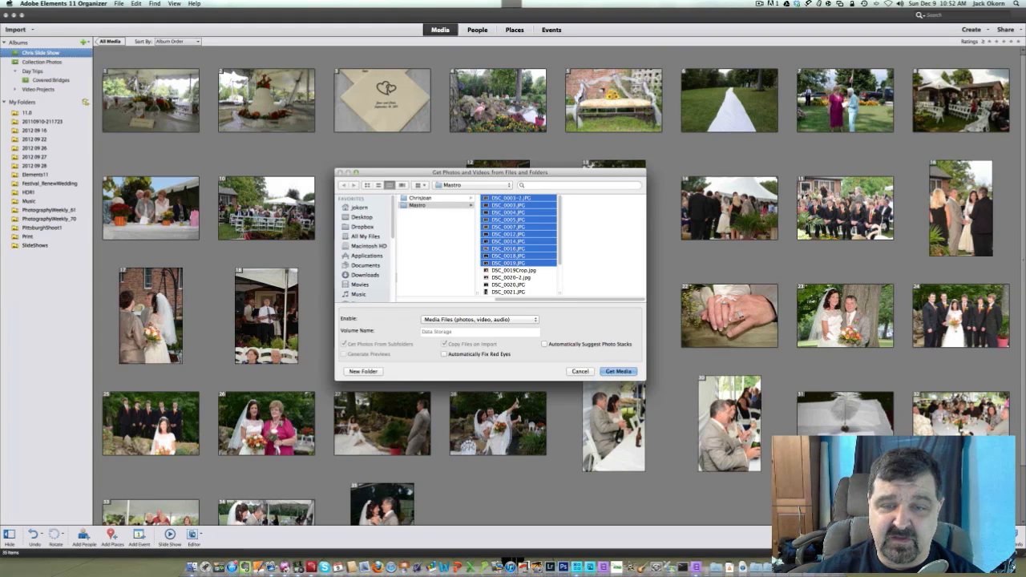
pyautogui.press('Return')
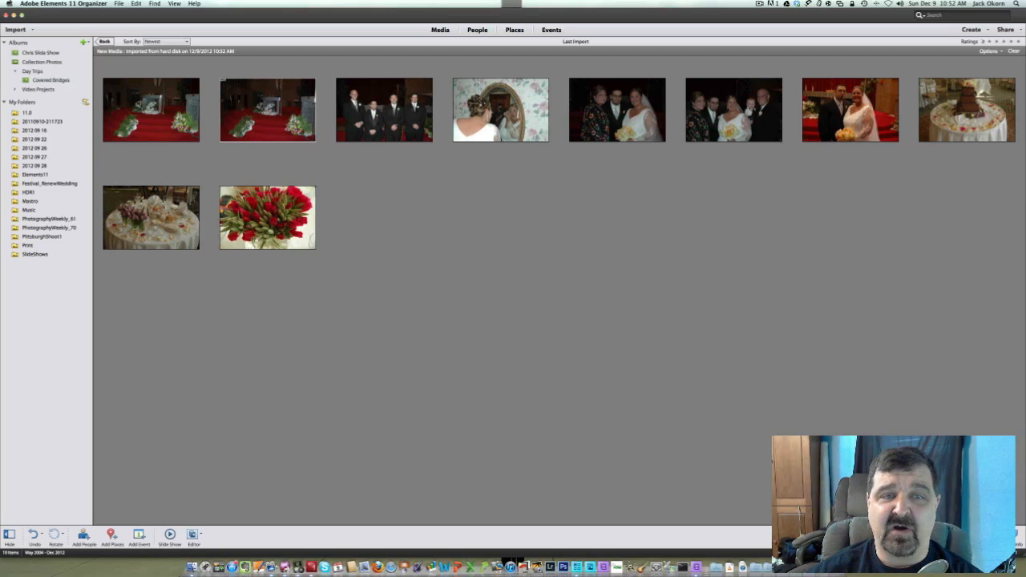
# Delete the first of the two duplicate altar photos from the catalog and clear the selection
pyautogui.click(155, 125)
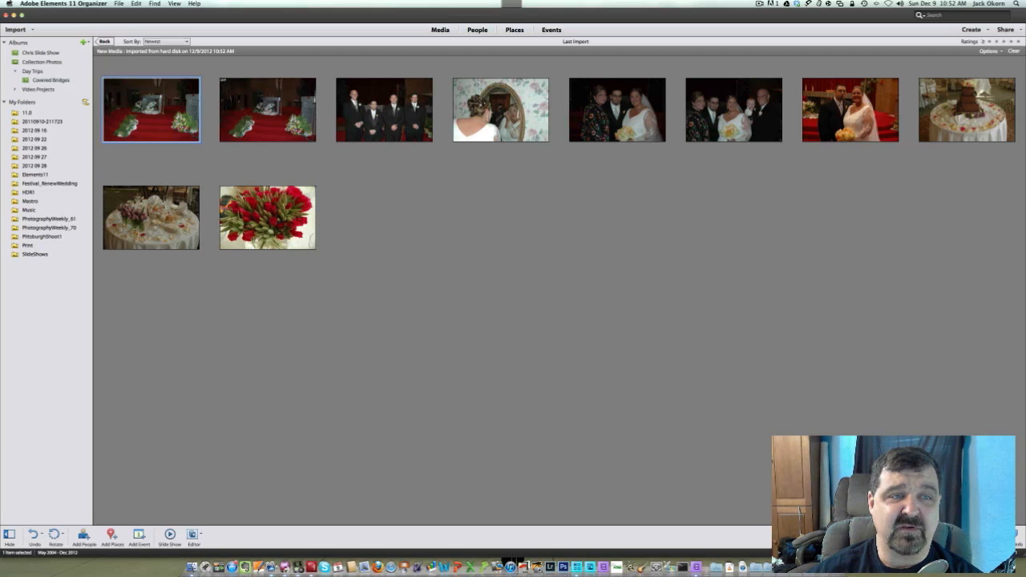
pyautogui.rightClick(155, 124)
pyautogui.click(190, 154)
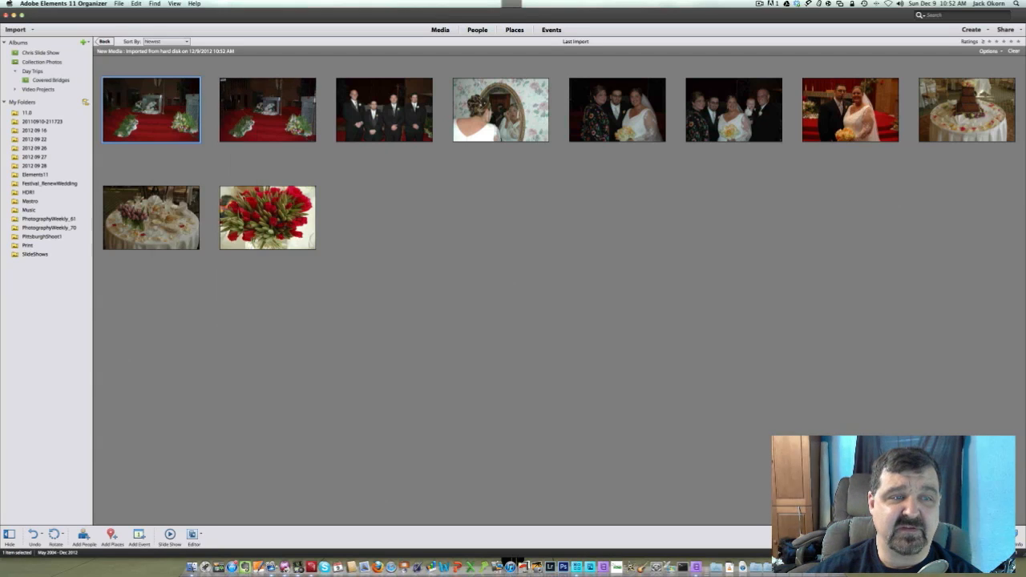
pyautogui.click(562, 284)
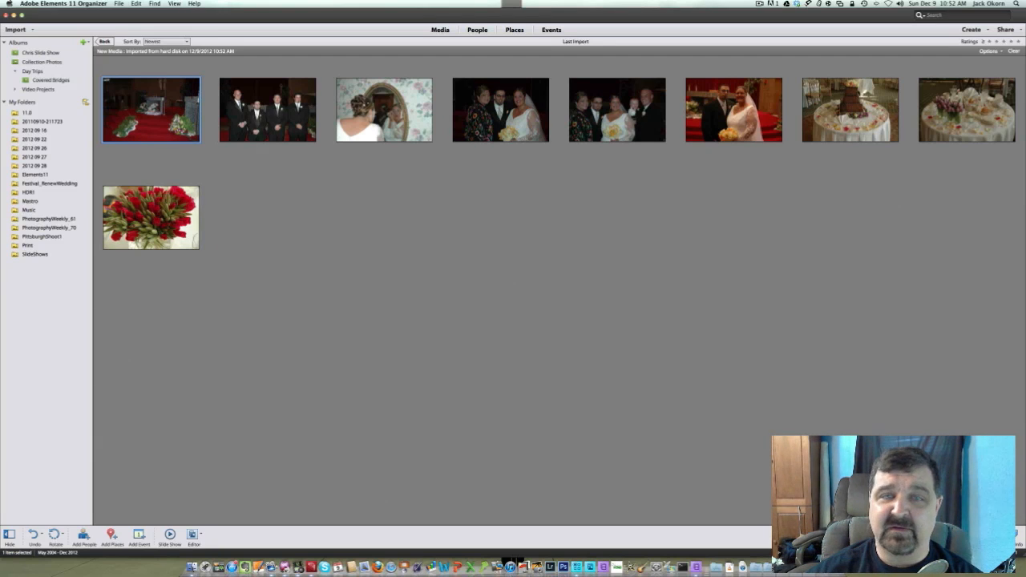
pyautogui.moveTo(152, 218)
pyautogui.mouseDown()
pyautogui.moveTo(156, 227)
pyautogui.moveTo(198, 107)
pyautogui.moveTo(244, 110)
pyautogui.moveTo(158, 225)
pyautogui.moveTo(258, 106)
pyautogui.moveTo(162, 219)
pyautogui.moveTo(202, 116)
pyautogui.moveTo(162, 209)
pyautogui.moveTo(153, 113)
pyautogui.moveTo(144, 214)
pyautogui.mouseUp()
pyautogui.click(272, 241)
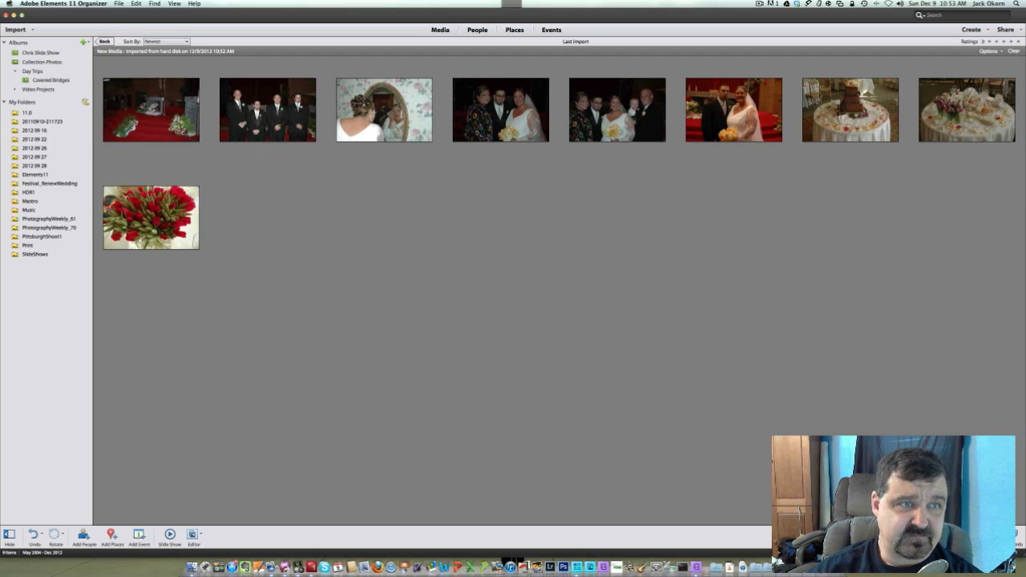
# Create a top-level album from all the imported photos, named with the client's surname followed by "Wedding", and deselect the photos
pyautogui.click(136, 3)
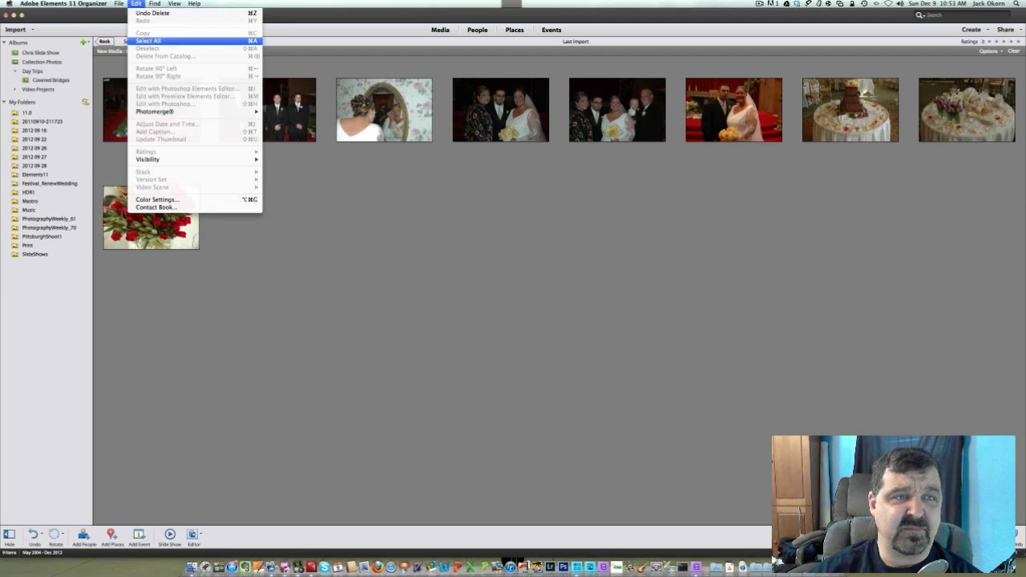
pyautogui.click(149, 40)
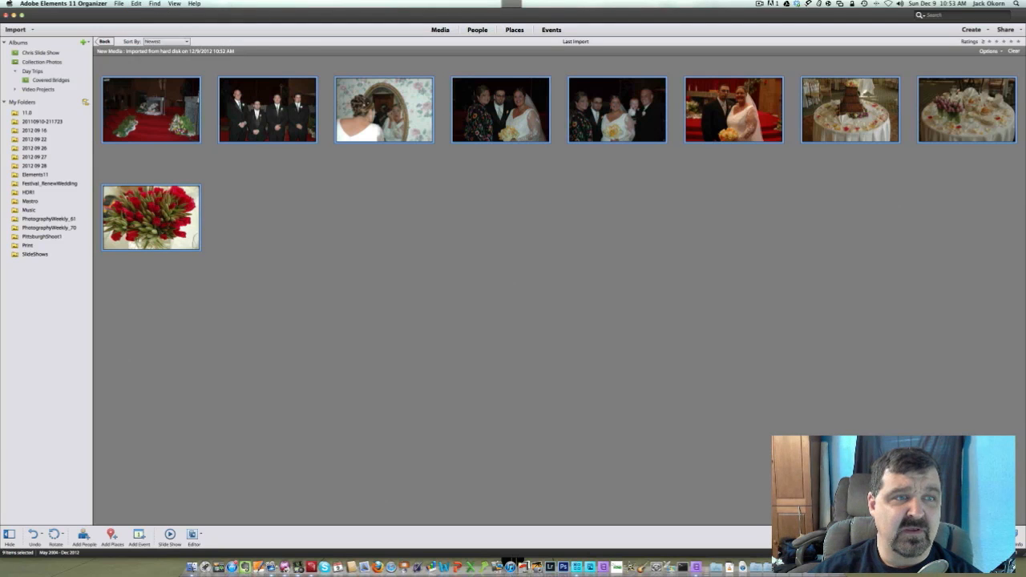
pyautogui.click(85, 42)
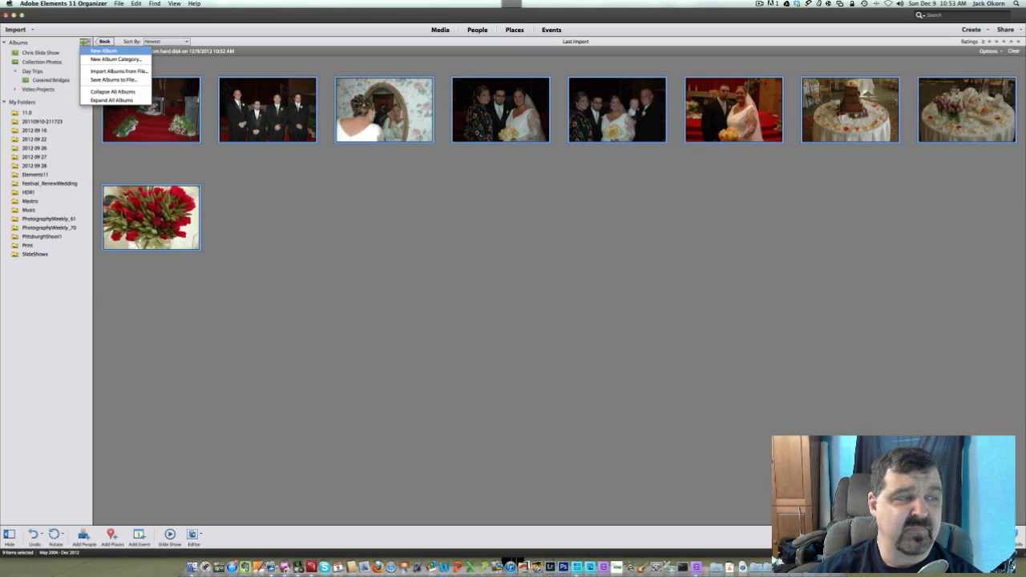
pyautogui.click(103, 50)
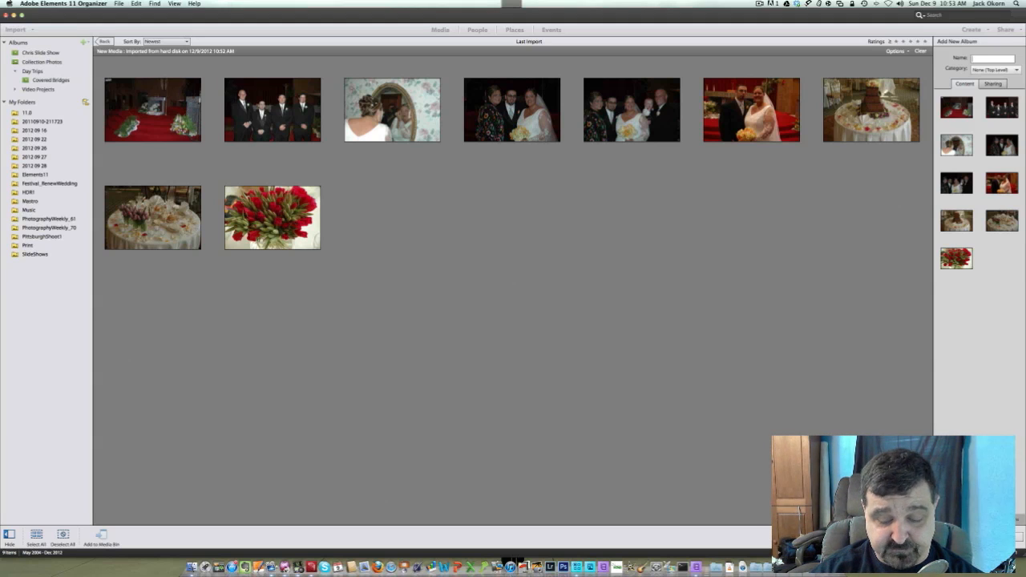
pyautogui.write('We')
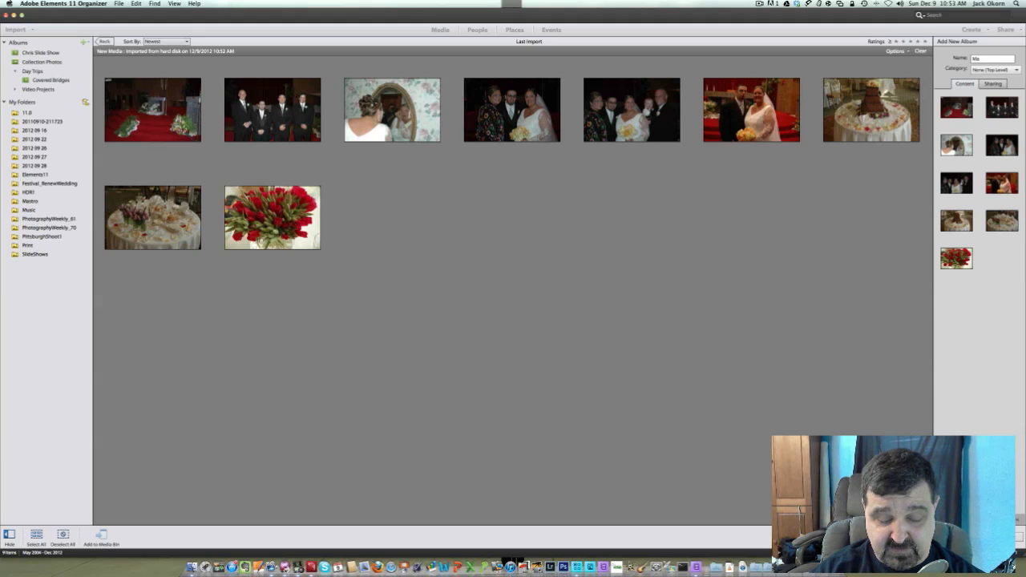
pyautogui.write('Wedding')
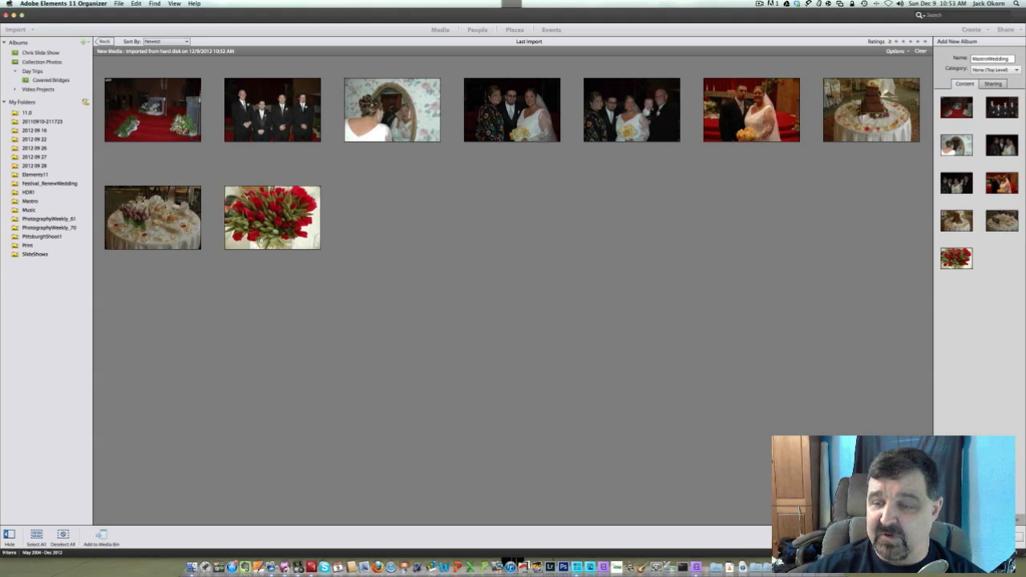
pyautogui.press('Return')
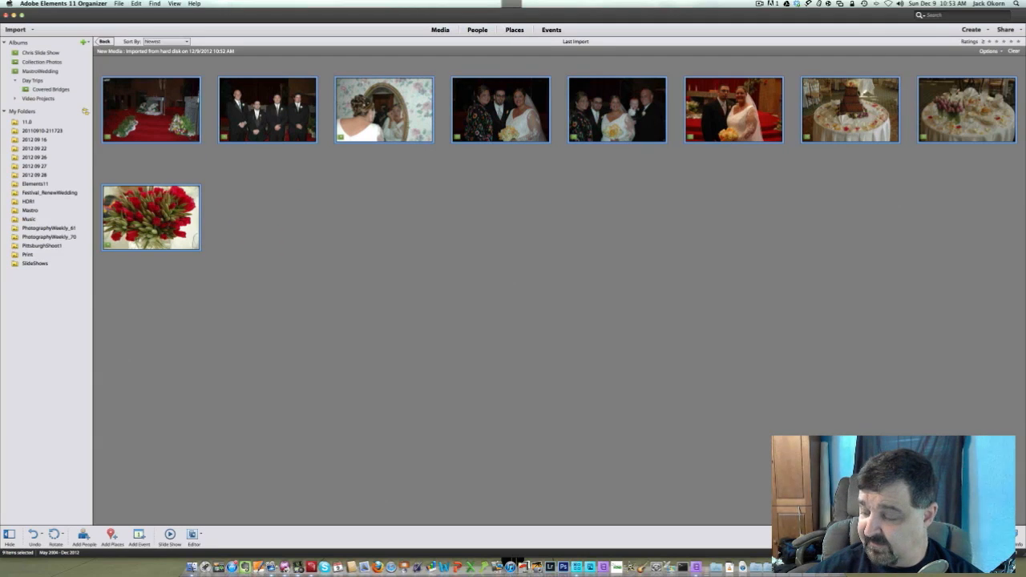
pyautogui.press('super+shift+a')
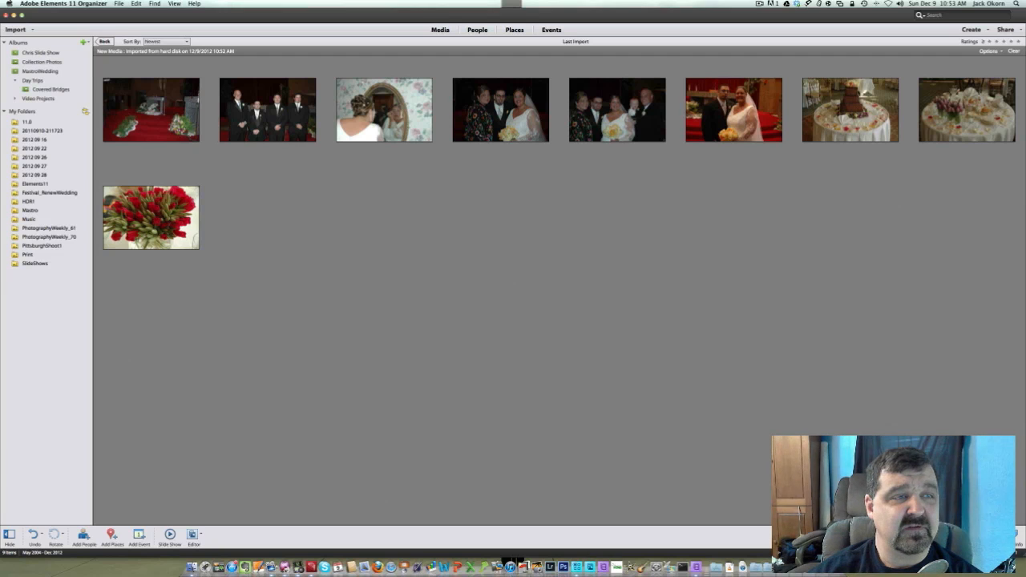
# Send all photos in the new wedding album to the Premiere Elements Editor
pyautogui.click(40, 72)
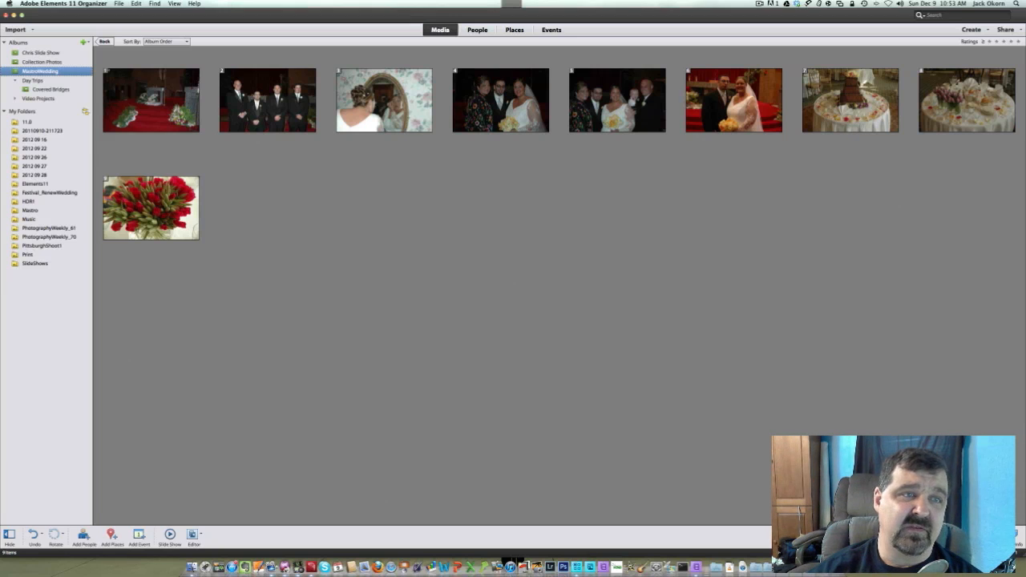
pyautogui.click(136, 3)
pyautogui.click(147, 40)
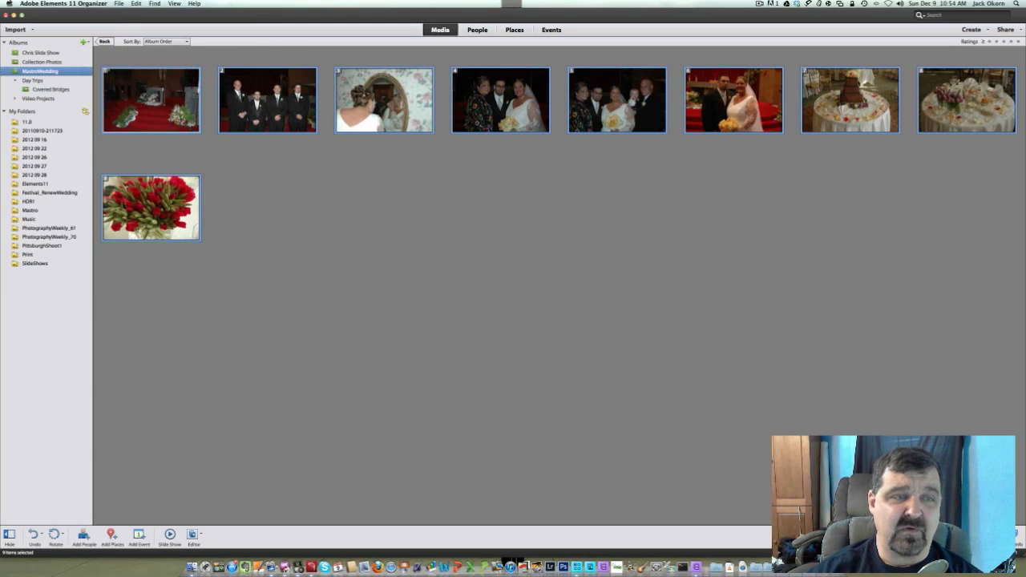
pyautogui.rightClick(150, 97)
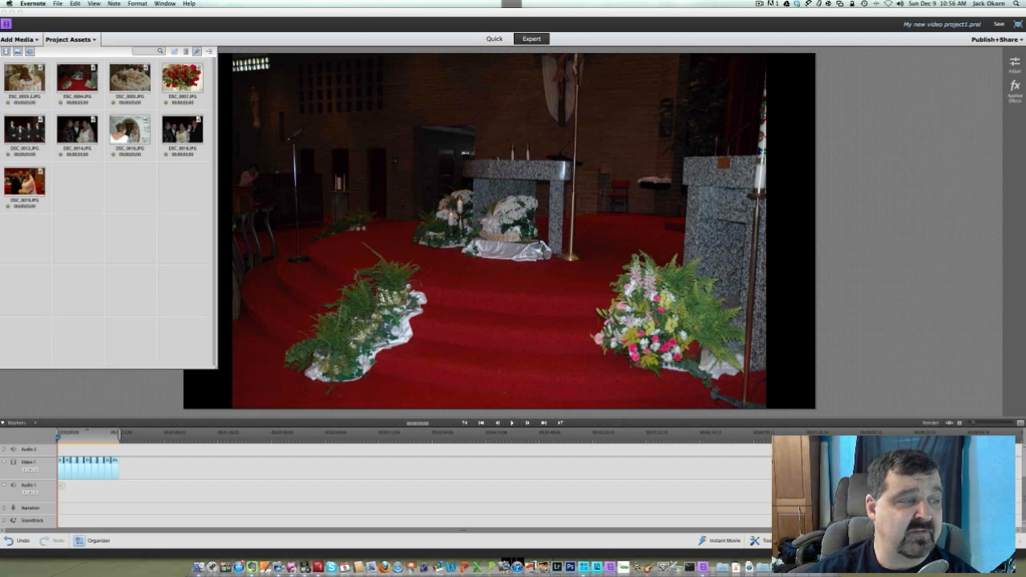
pyautogui.press('super+Tab')
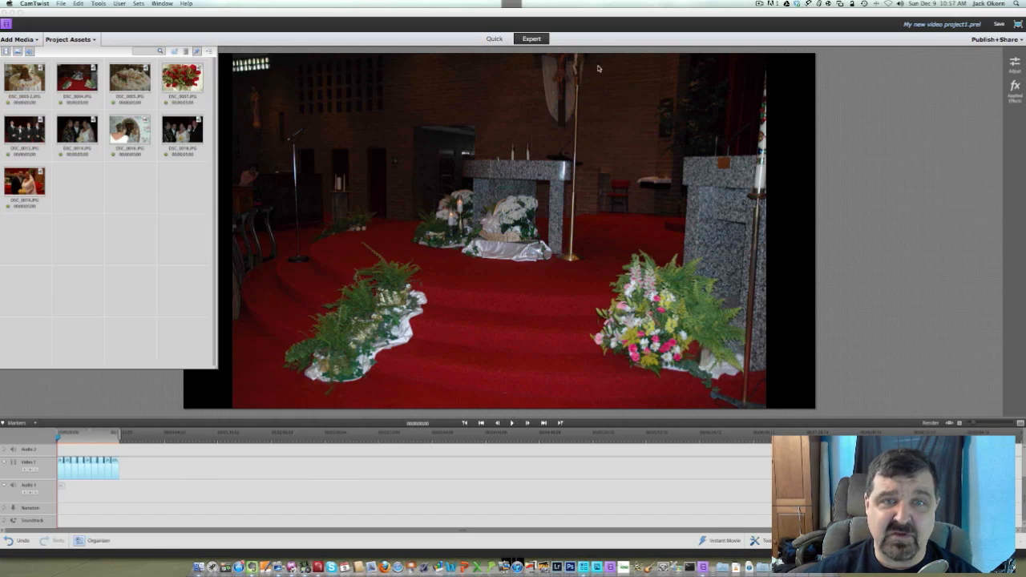
# Switch to the Quick view and enlarge the photo clips on the timeline so each thumbnail is readable
pyautogui.click(497, 38)
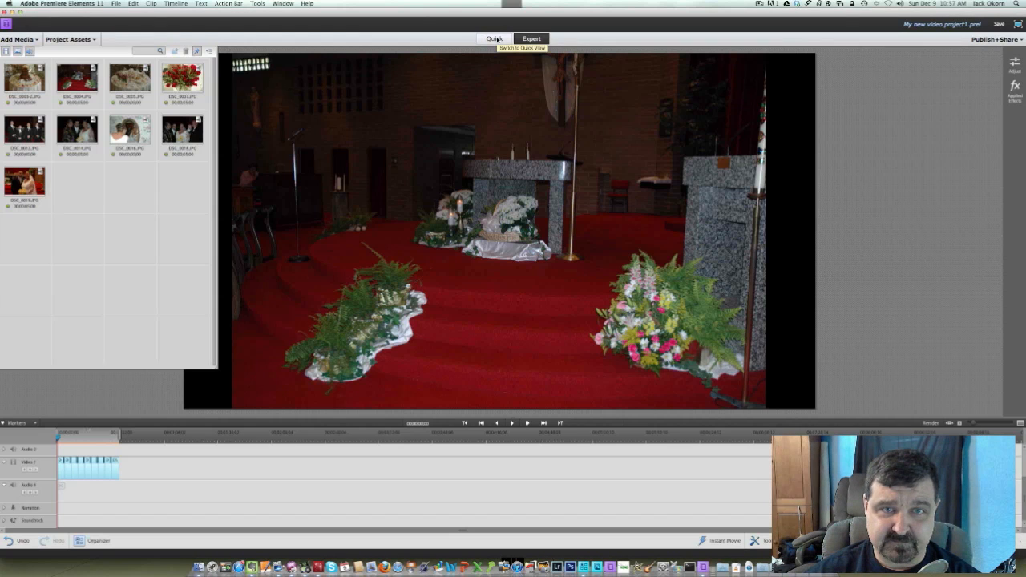
pyautogui.click(494, 38)
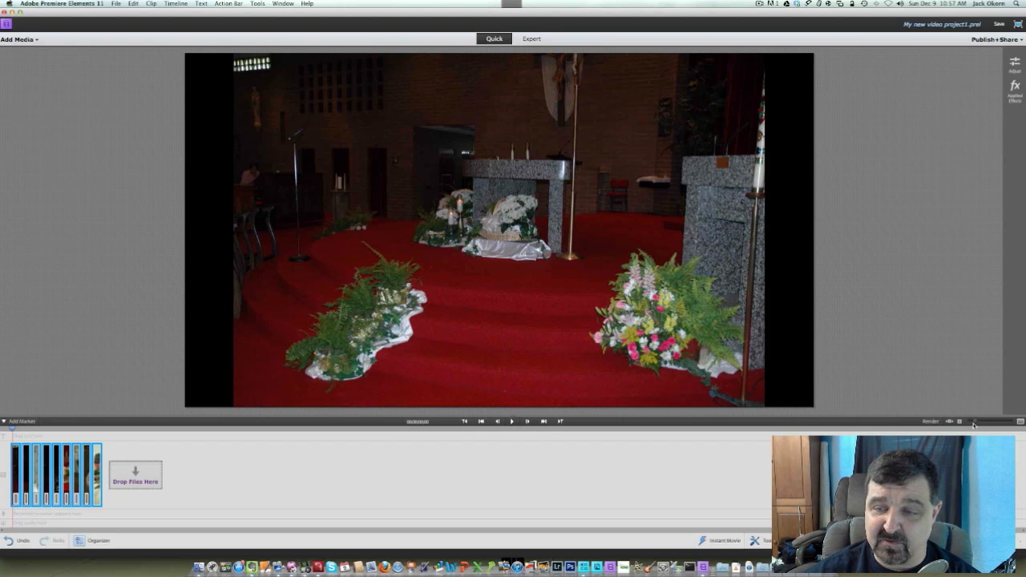
pyautogui.moveTo(975, 422); pyautogui.dragTo(989, 422)
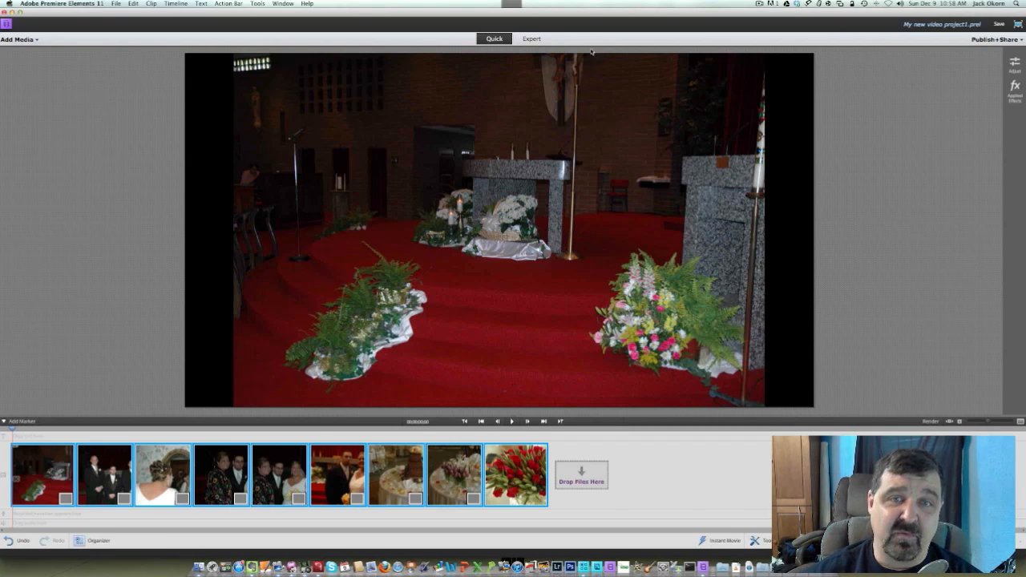
# Return to the Expert view, hide the project assets, and widen the clips on the timeline slightly
pyautogui.click(530, 39)
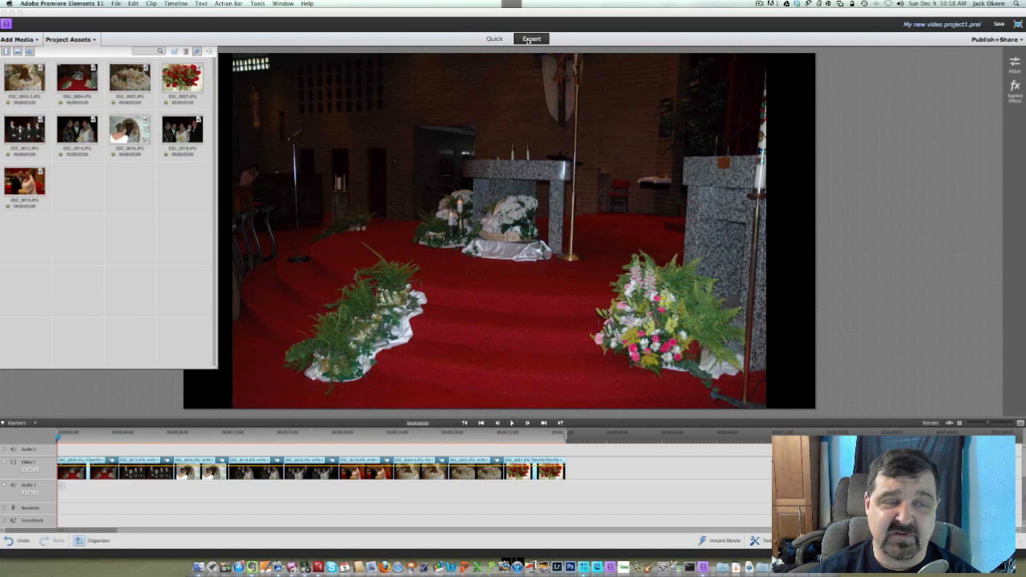
pyautogui.click(91, 40)
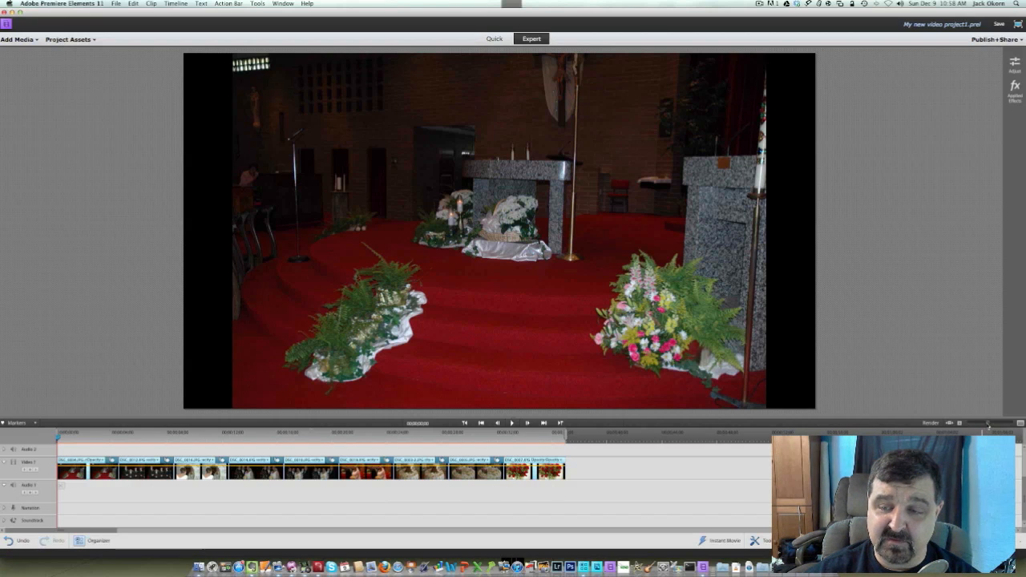
pyautogui.moveTo(988, 424); pyautogui.dragTo(989, 425)
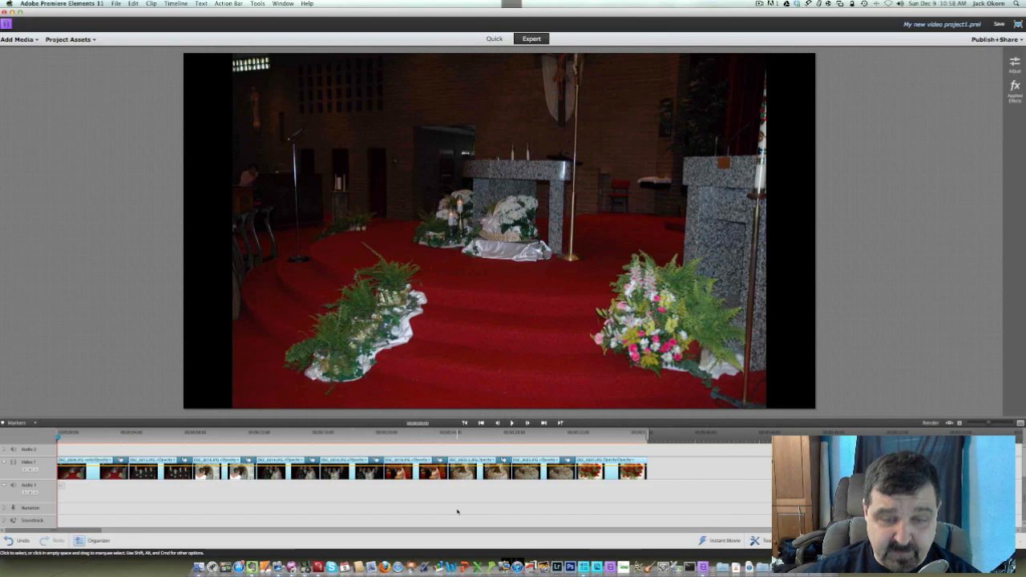
# Preview the photos along the timeline from the cake back to the transition between the groomsmen and the bride at the mirror
pyautogui.click(461, 433)
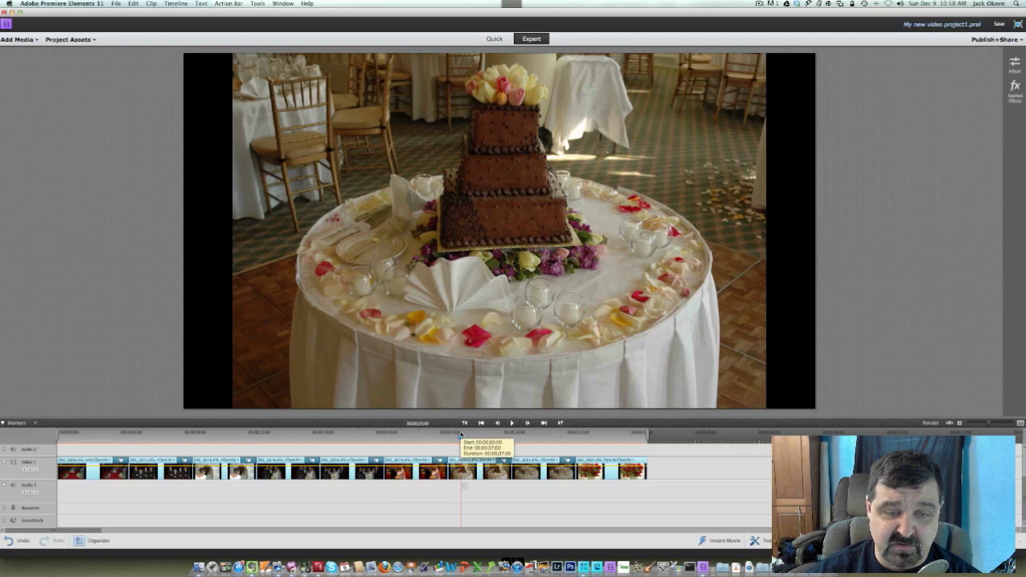
pyautogui.click(405, 434)
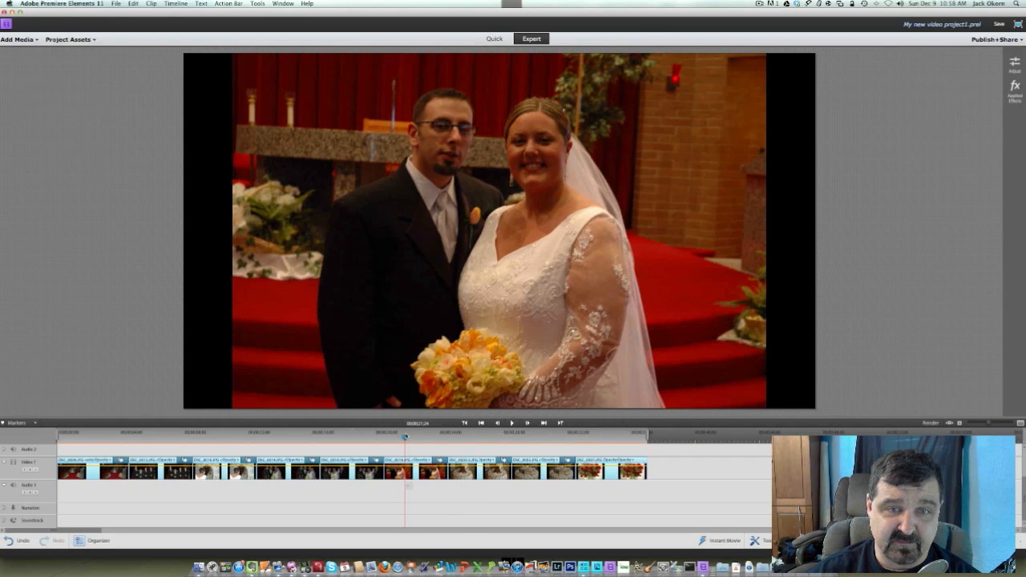
pyautogui.click(341, 436)
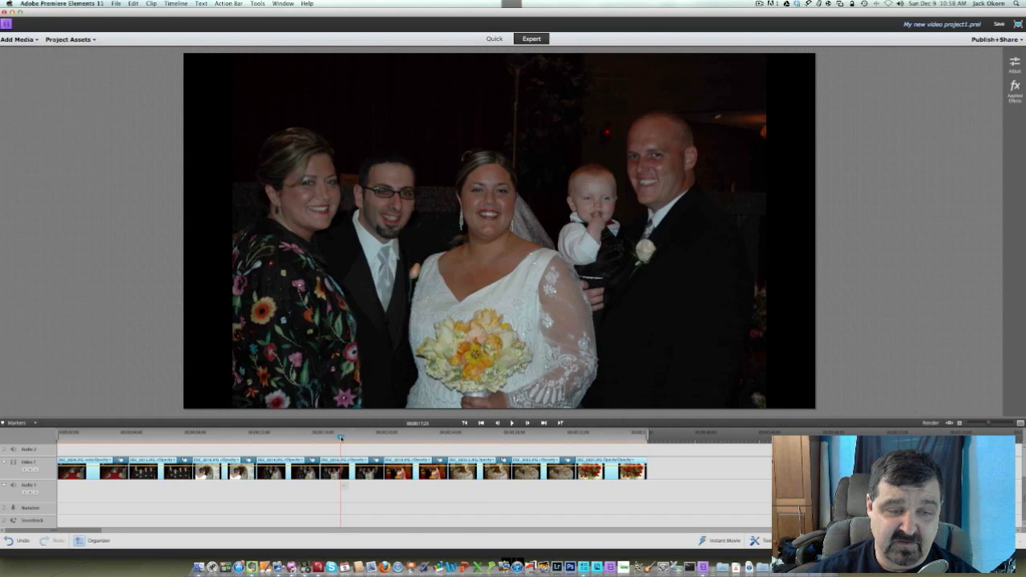
pyautogui.click(283, 436)
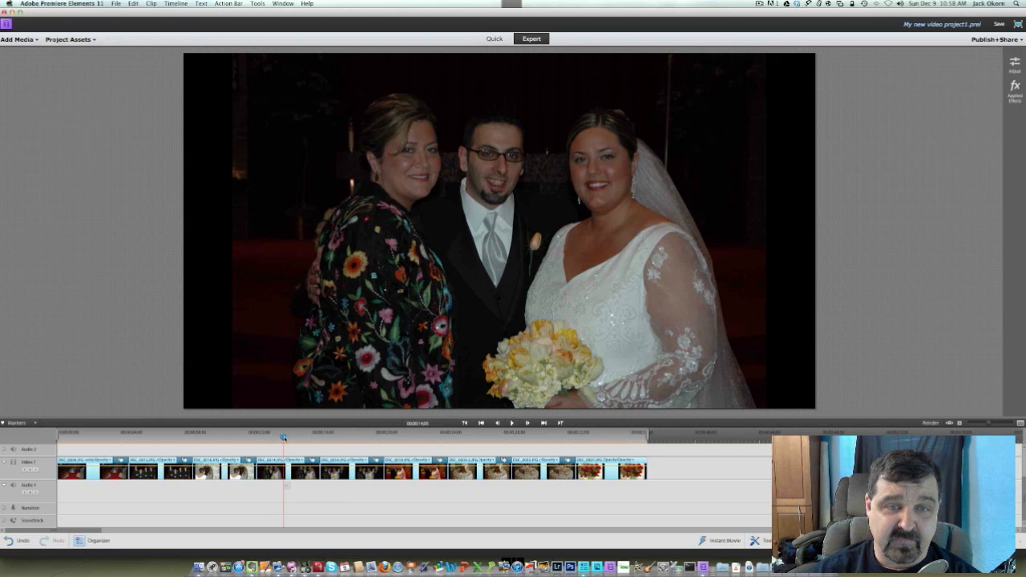
pyautogui.click(220, 437)
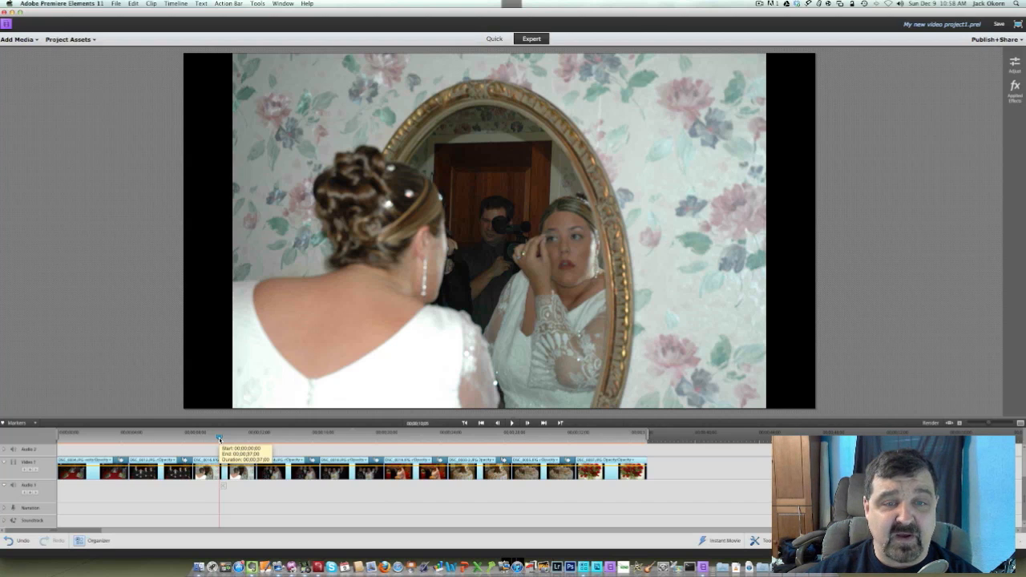
pyautogui.click(189, 437)
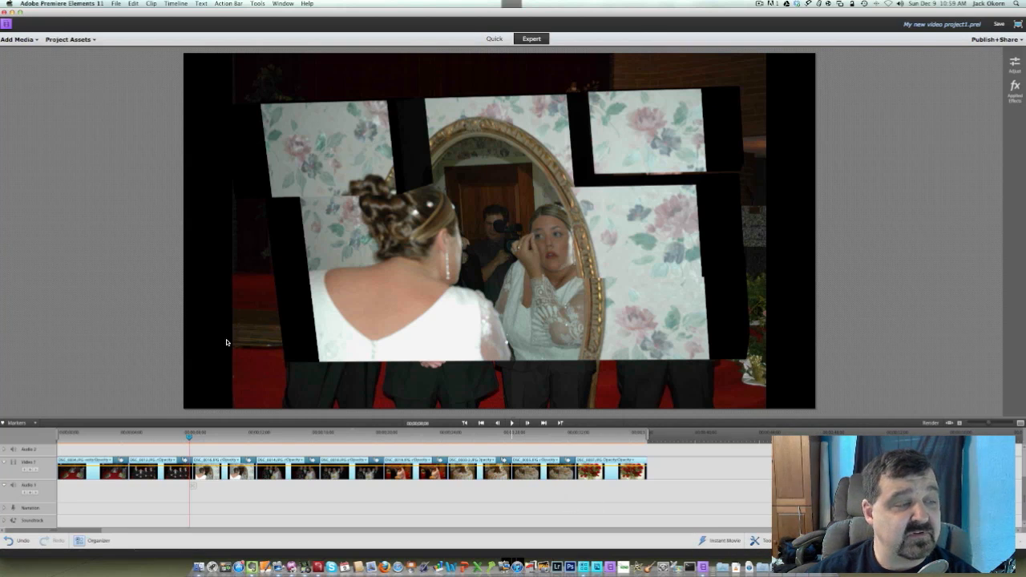
# Show all transition categories and browse to the NewBlue 3D Explosions Elements group
pyautogui.press('super+Tab')
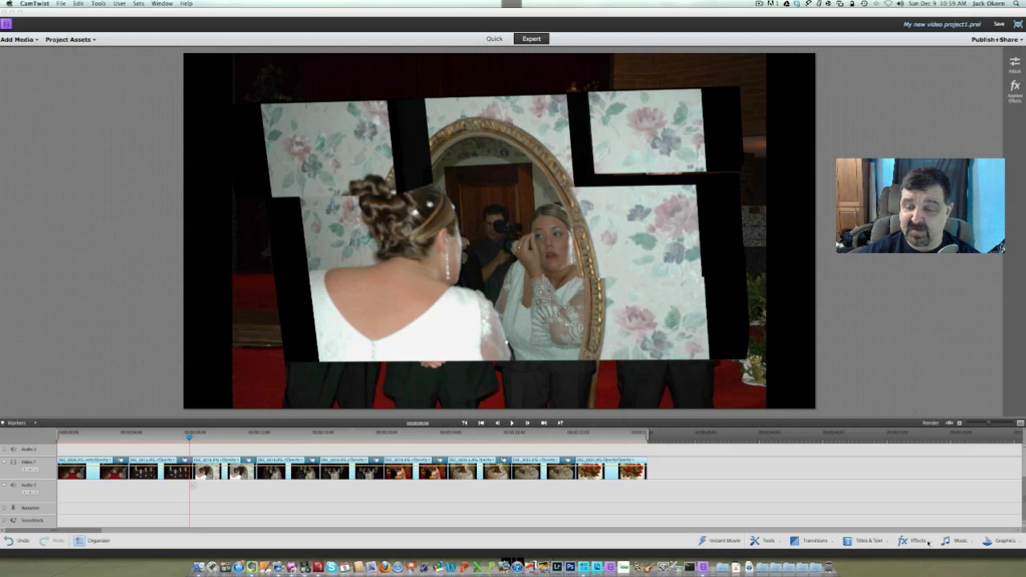
pyautogui.click(814, 543)
pyautogui.click(812, 543)
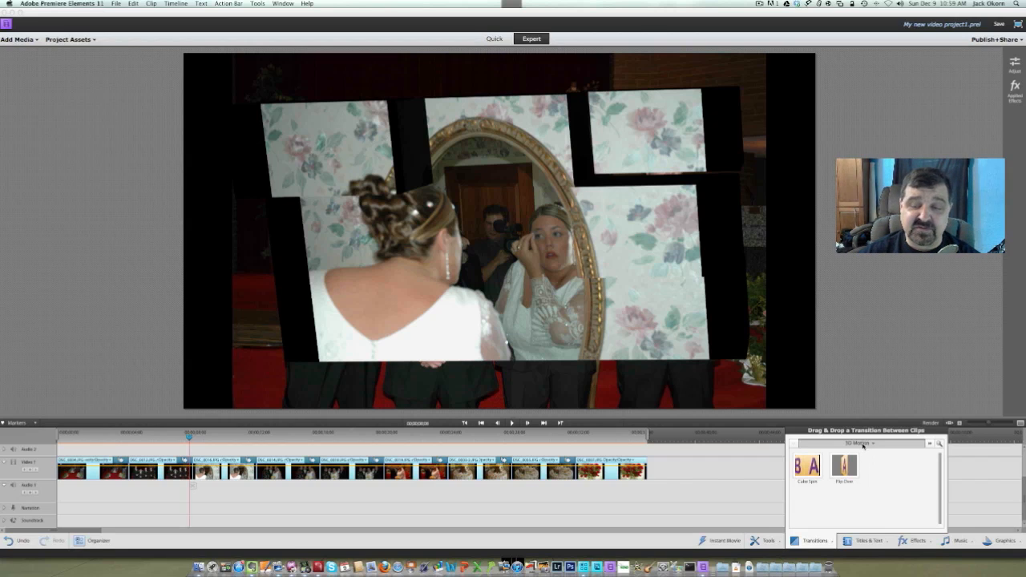
pyautogui.click(862, 446)
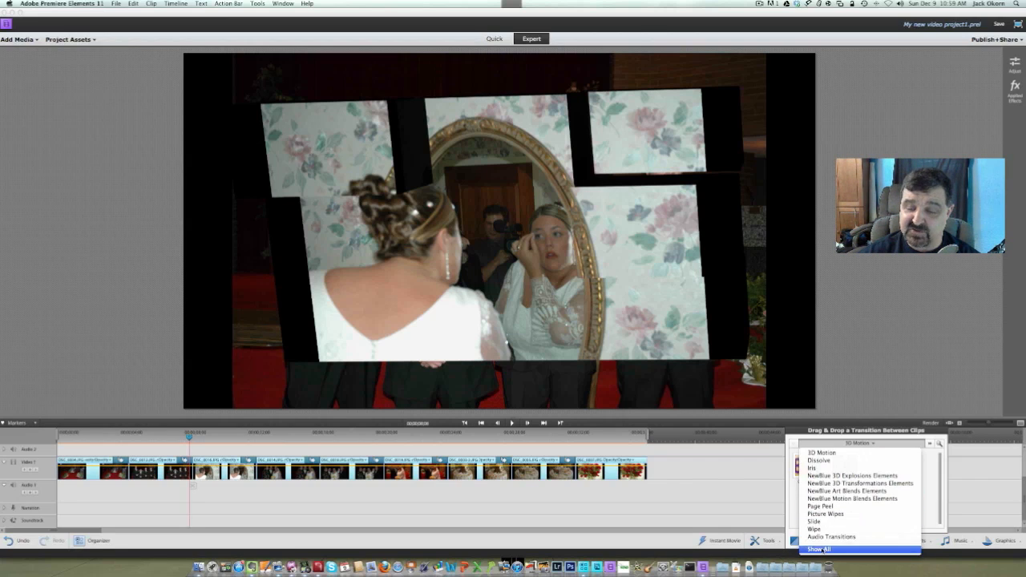
pyautogui.click(824, 550)
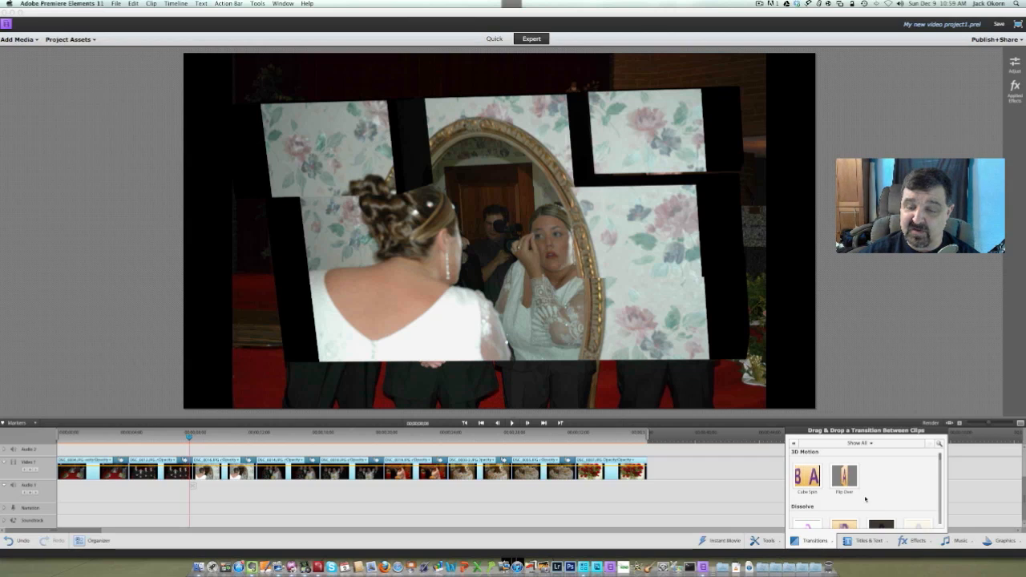
pyautogui.scroll(-5, 865, 498)
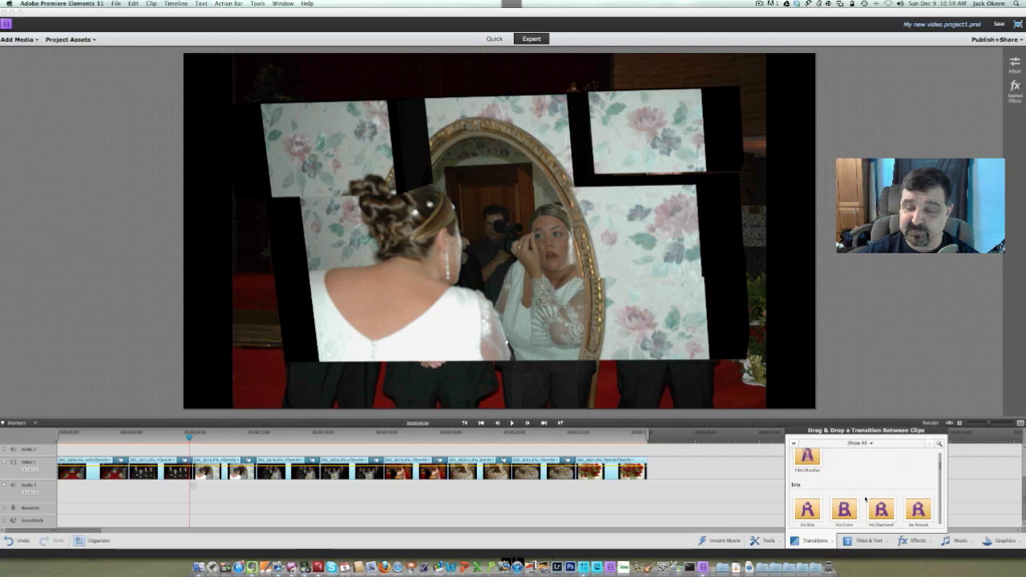
pyautogui.scroll(-2, 865, 499)
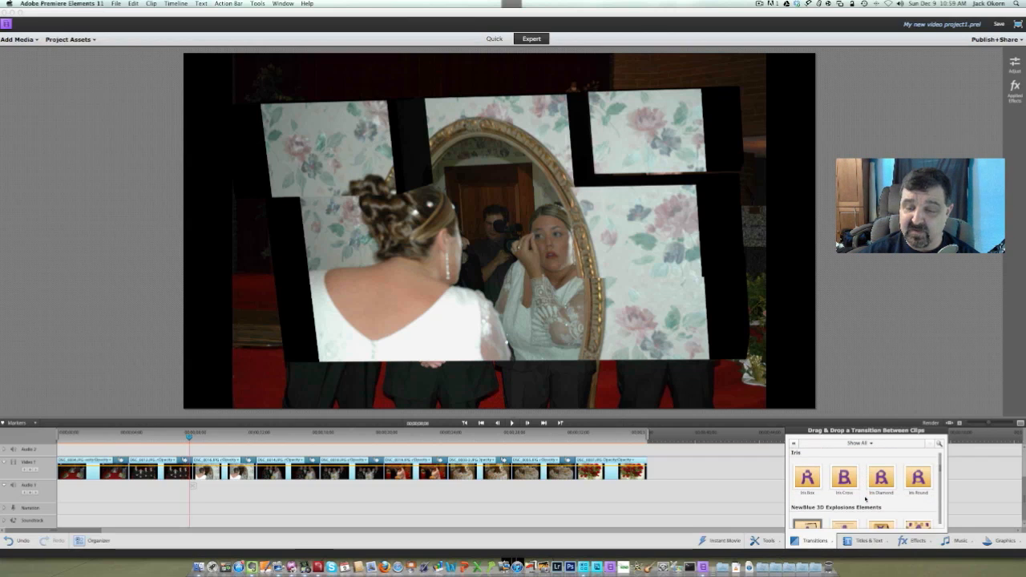
pyautogui.scroll(-1, 865, 499)
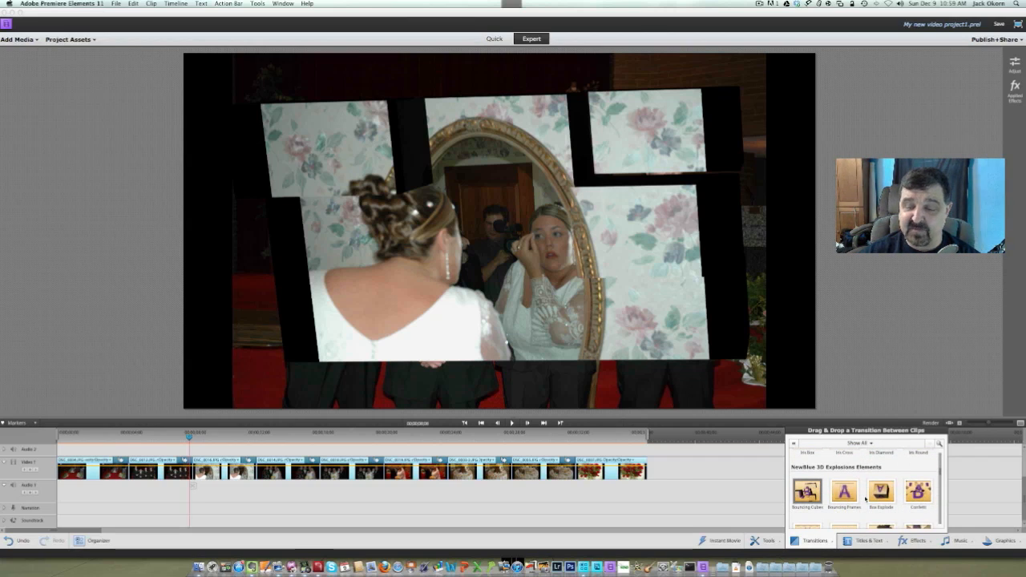
pyautogui.scroll(-3, 864, 499)
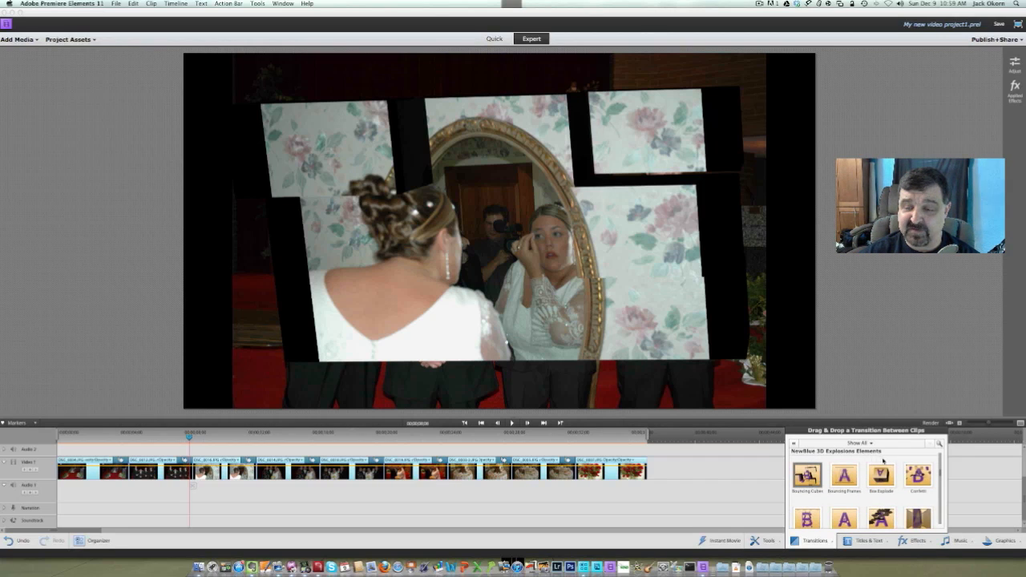
# Apply the Box Explode transition between the altar and groomsmen photos, accepting its default adjustments
pyautogui.click(881, 476)
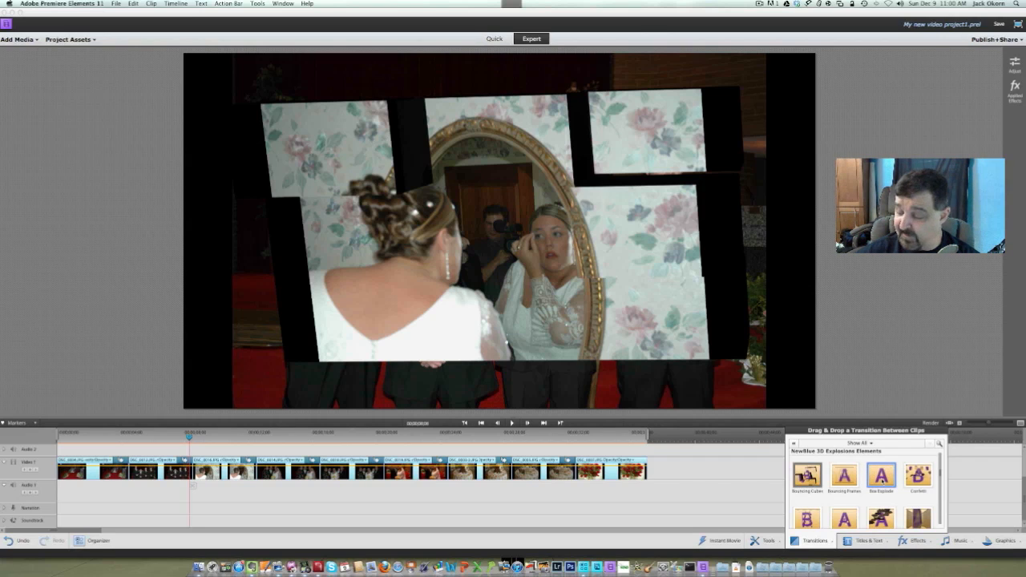
pyautogui.moveTo(881, 475); pyautogui.dragTo(126, 460)
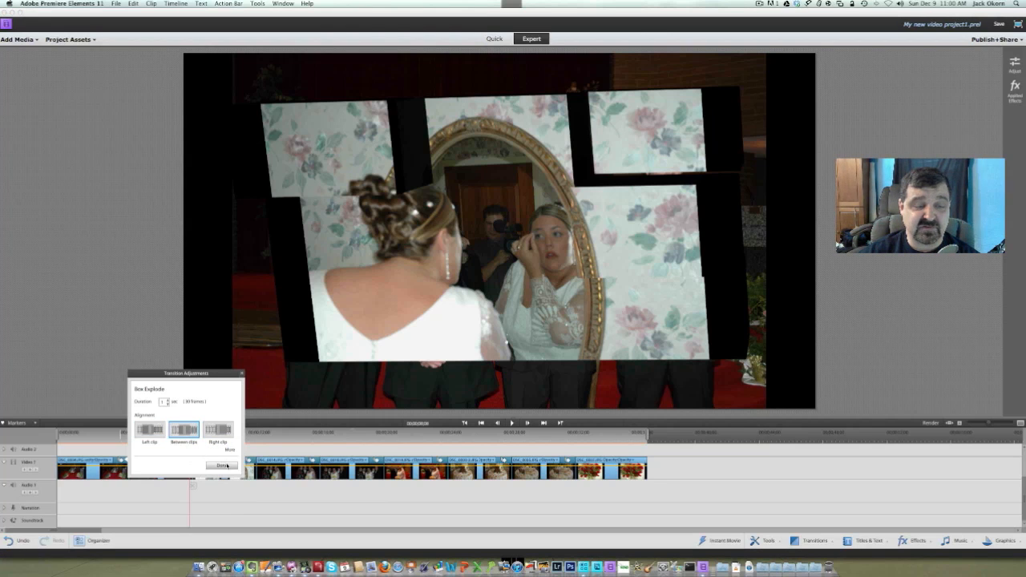
pyautogui.click(226, 466)
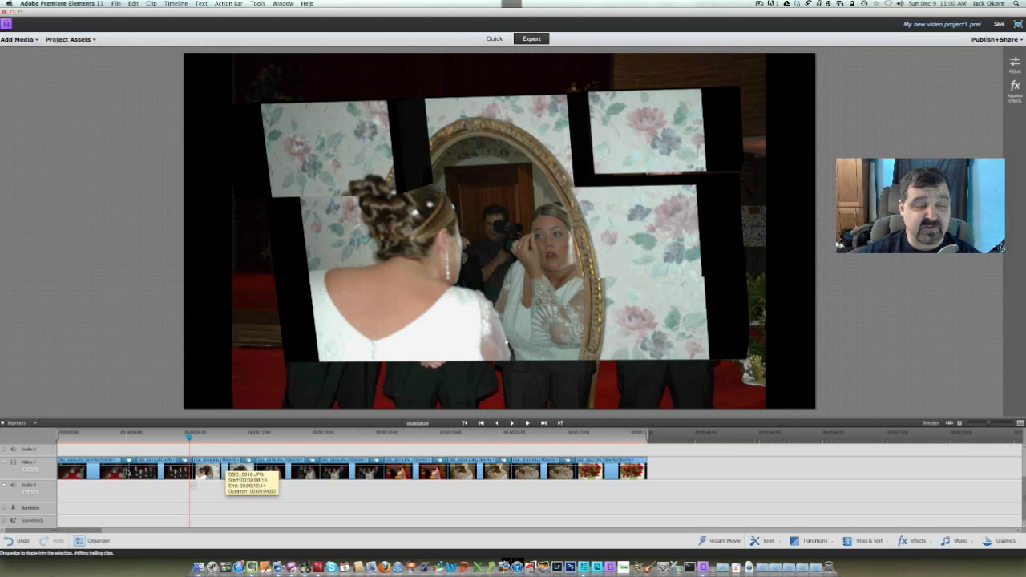
# Play the slide show from the end of the altar photo to review the transitions between the clips
pyautogui.click(98, 437)
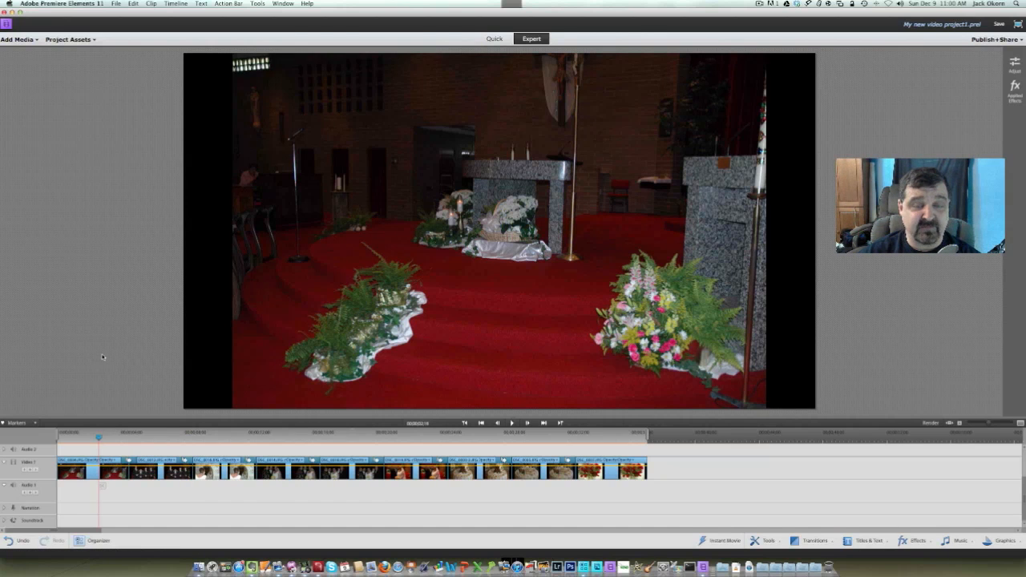
pyautogui.press('space')
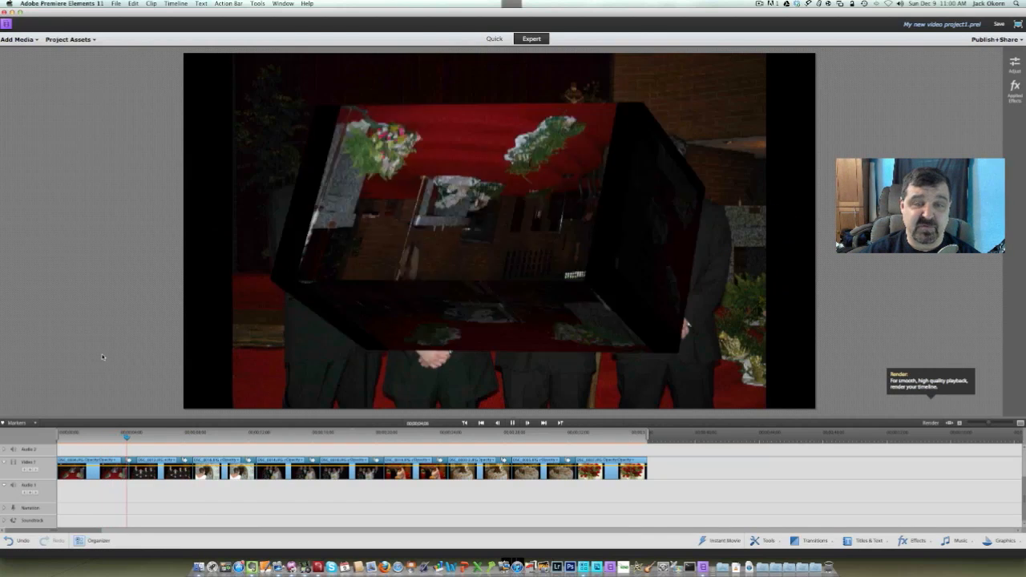
pyautogui.click(102, 436)
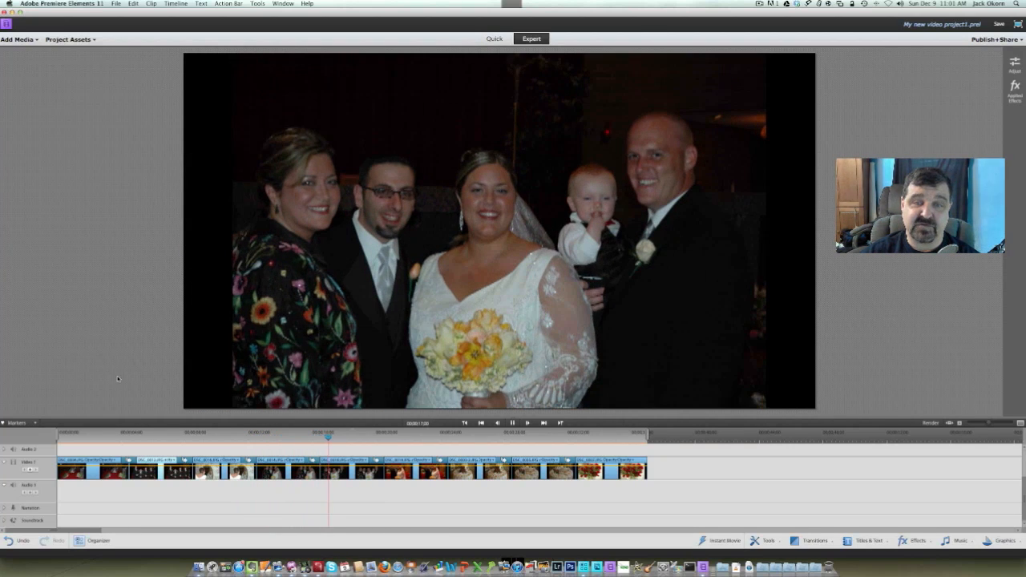
pyautogui.press('space')
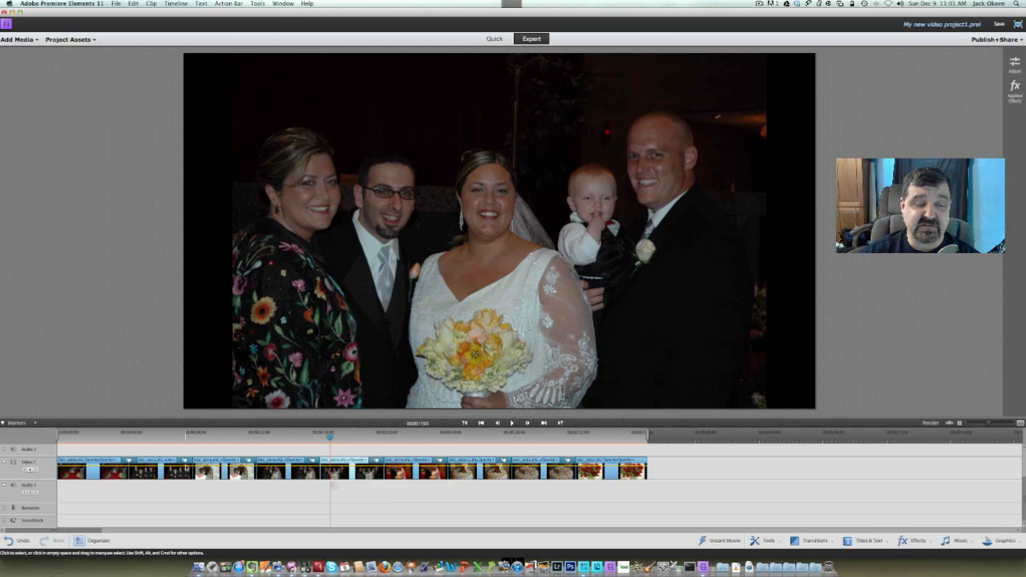
# Examine the full adjustment options of the Bouncing Cubes transition after the groomsmen photo, including its start and end points
pyautogui.doubleClick(186, 461)
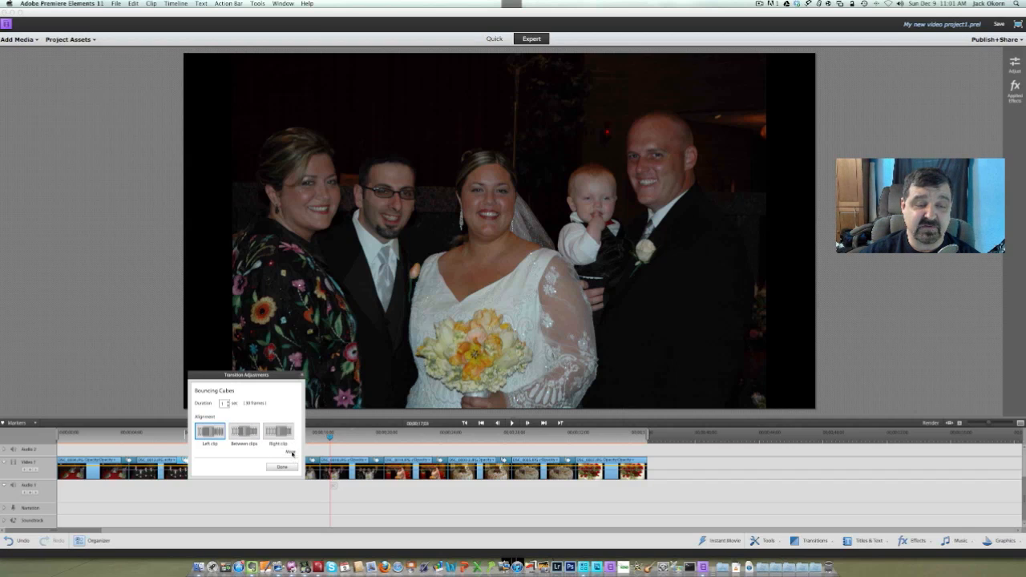
pyautogui.click(291, 451)
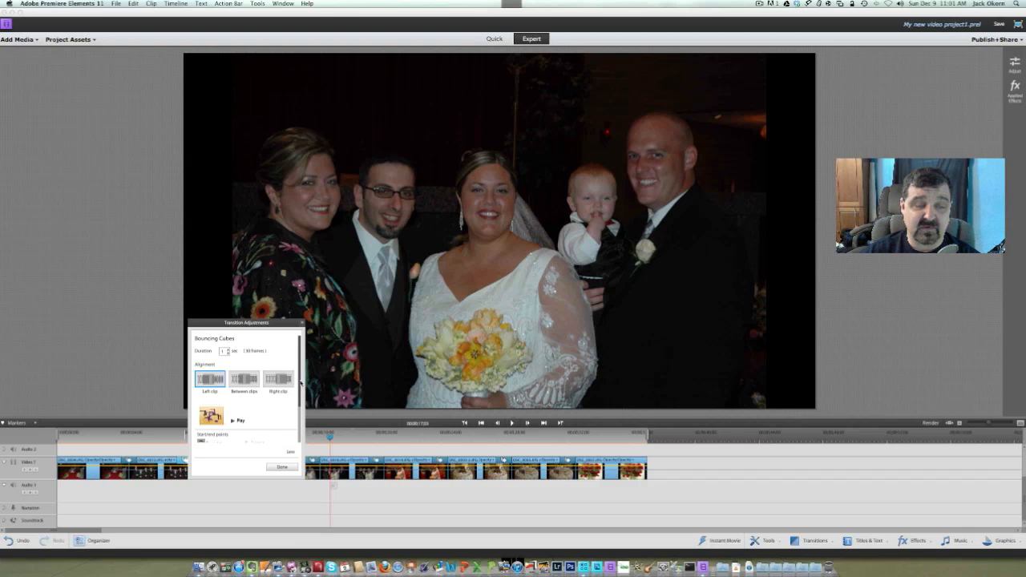
pyautogui.scroll(-3, 240, 385)
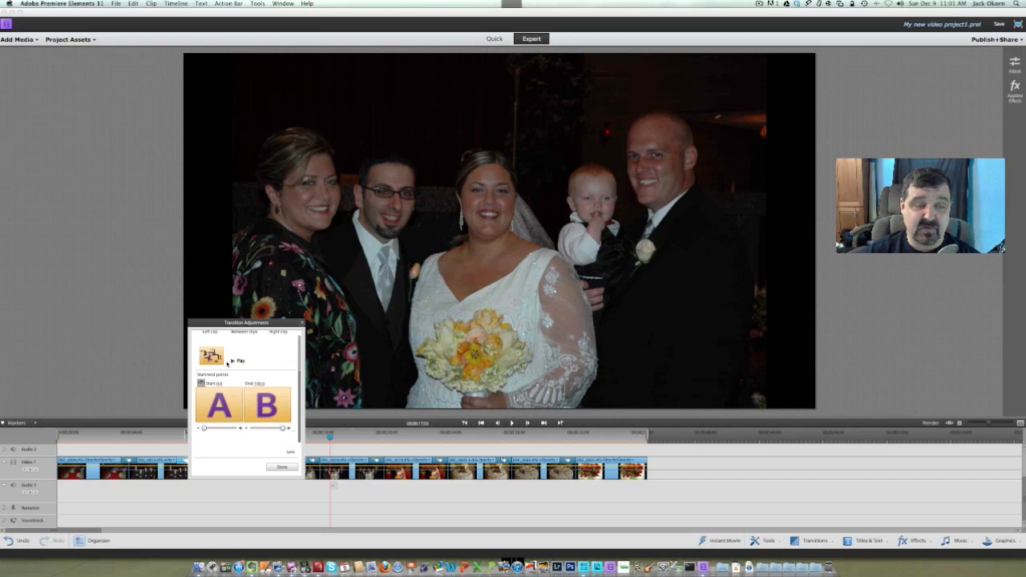
pyautogui.click(275, 464)
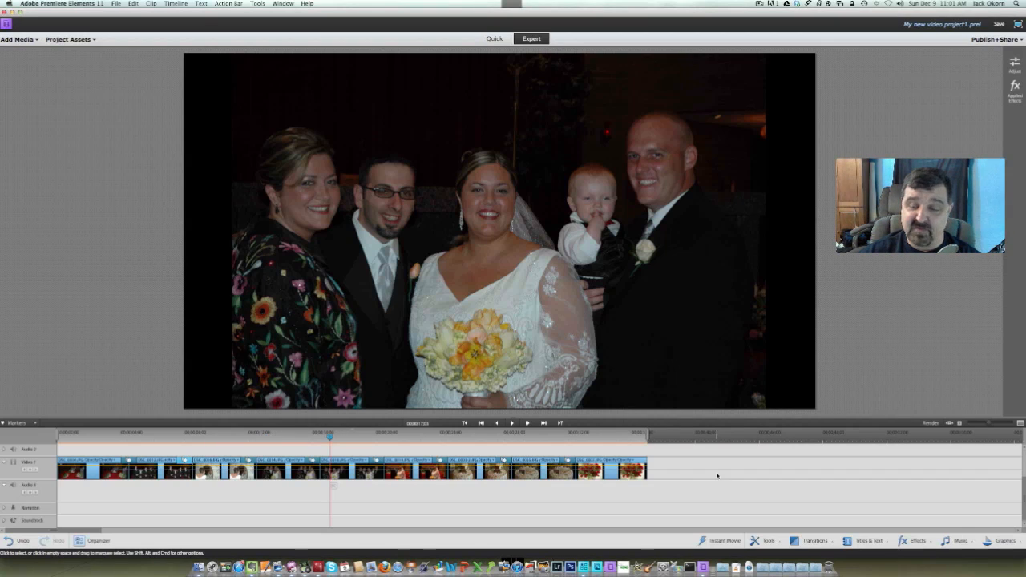
# Apply the Confetti transition between the bride-at-the-mirror photo and the following three-person photo, accepting its default adjustments
pyautogui.click(815, 541)
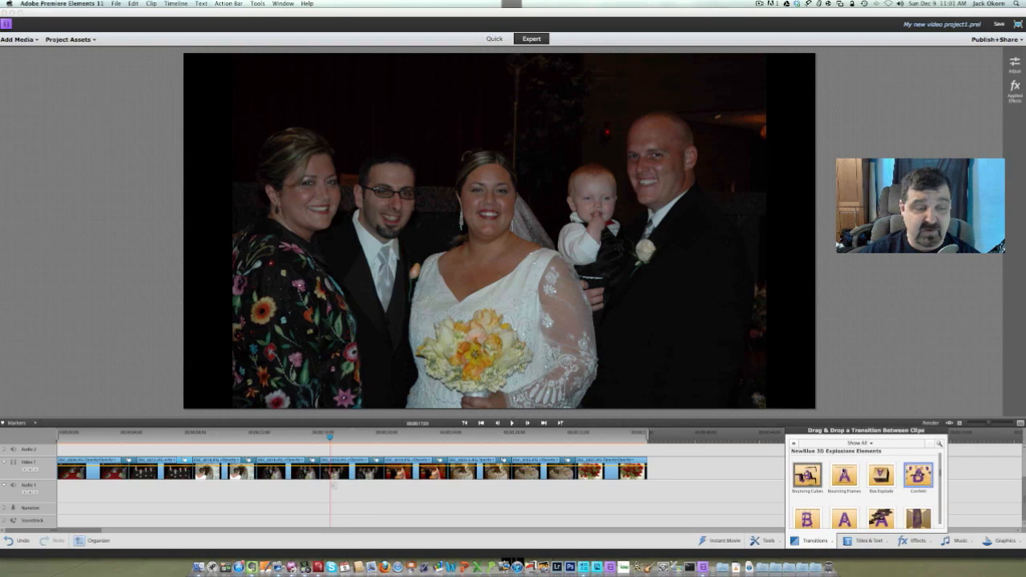
pyautogui.moveTo(917, 474); pyautogui.dragTo(276, 436)
pyautogui.moveTo(200, 440); pyautogui.dragTo(248, 463)
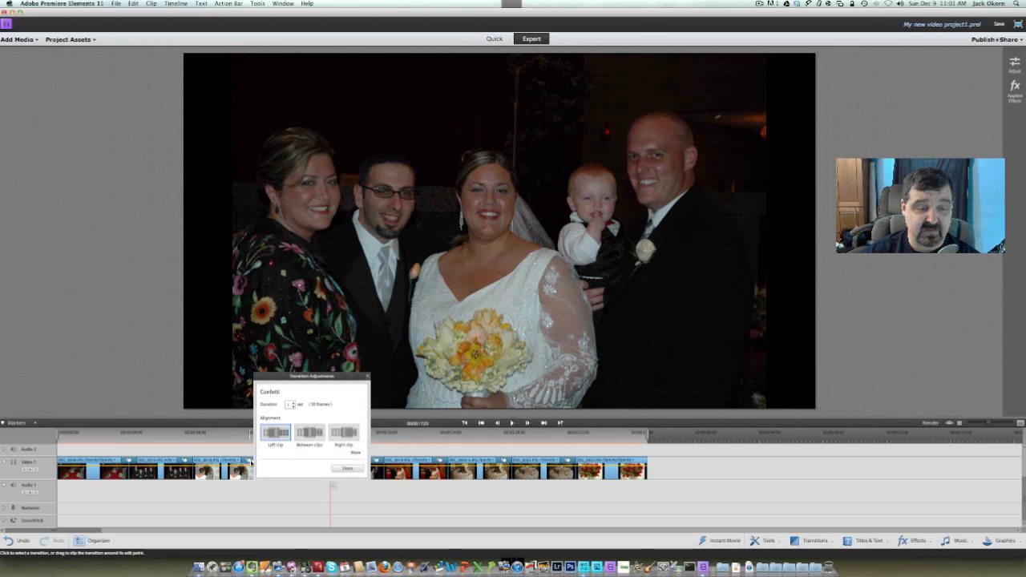
pyautogui.click(347, 468)
# Play back the transitions before and after the bride-at-the-mirror photo to check how they look
pyautogui.click(241, 437)
pyautogui.press('space')
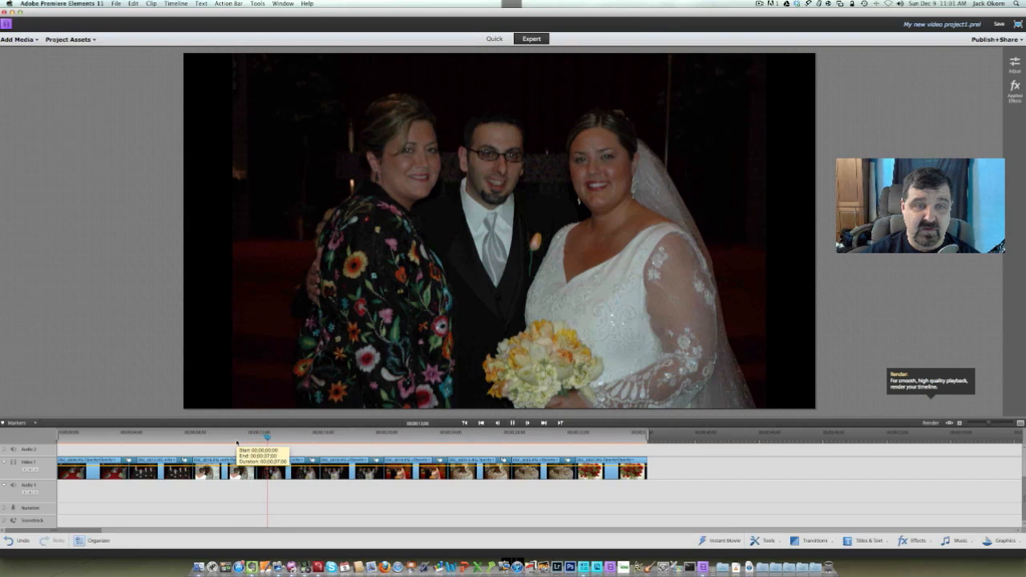
pyautogui.press('space')
pyautogui.click(169, 438)
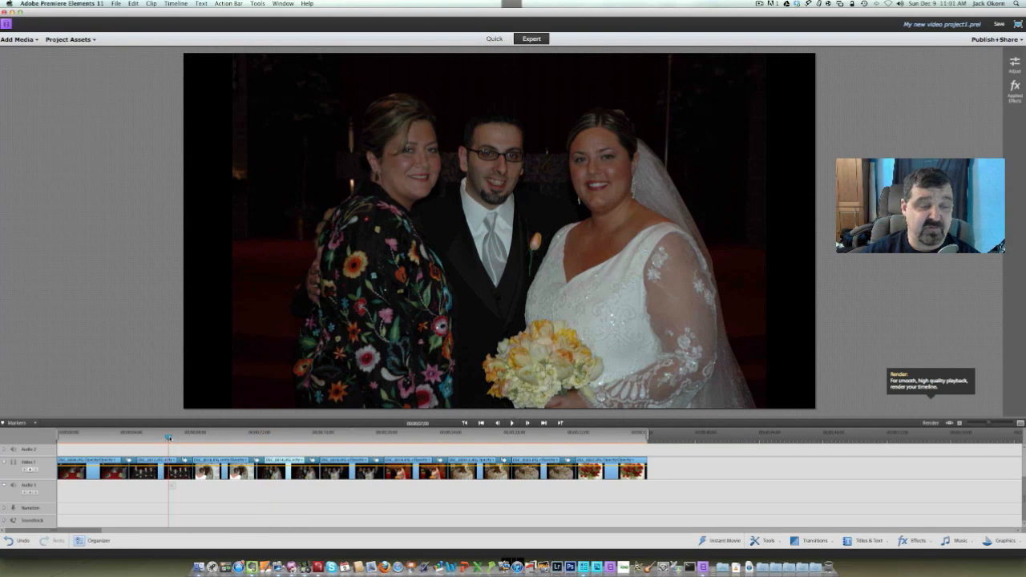
pyautogui.press('space')
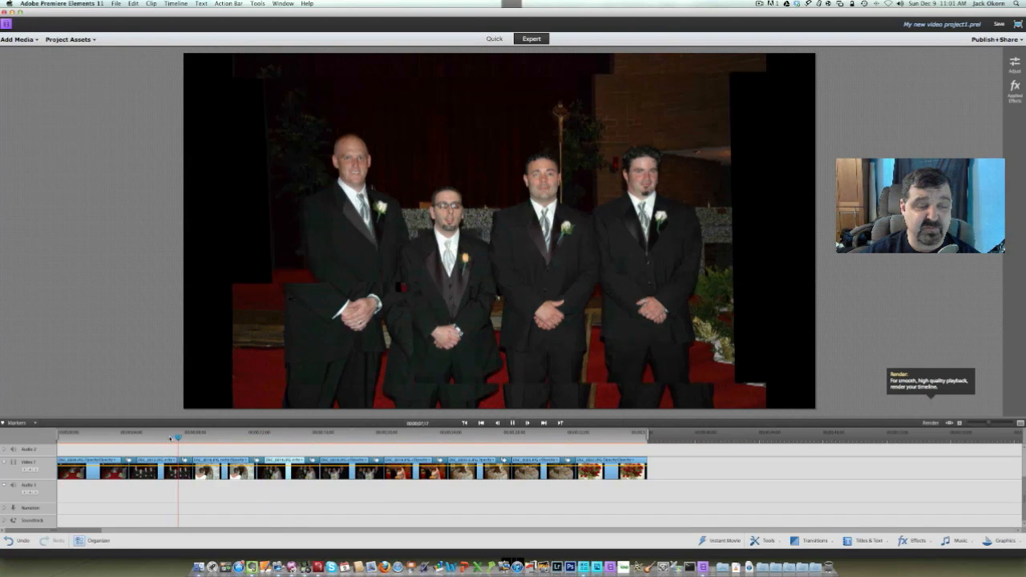
# Play the slide show from just before the groomsmen photo to review the following transitions
pyautogui.click(169, 437)
pyautogui.press('space')
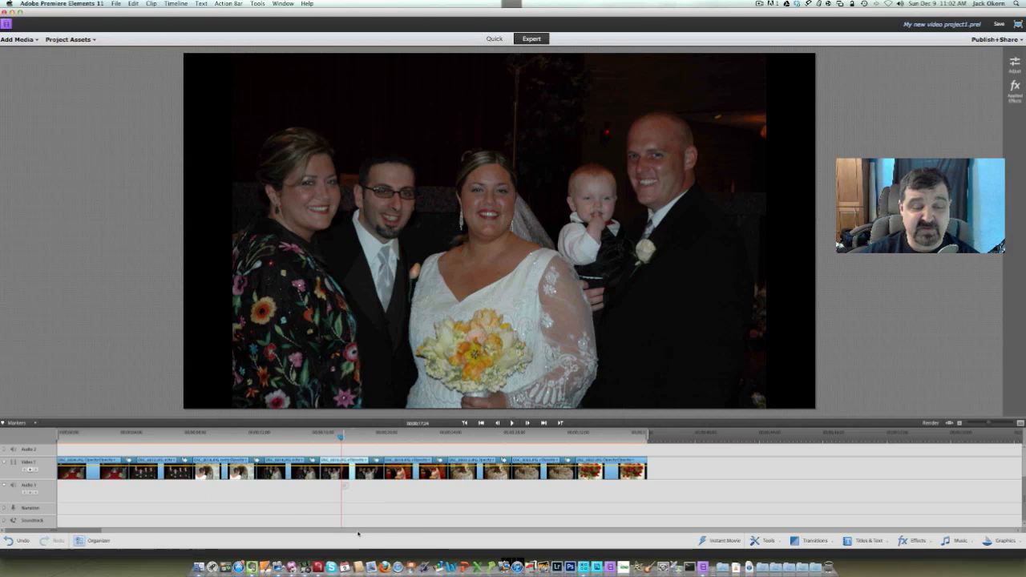
# Switch to Firefox, go to freeplaymusic.com and open the track list of the Acoustic Guitar Vol 5 CD volume
pyautogui.click(388, 553)
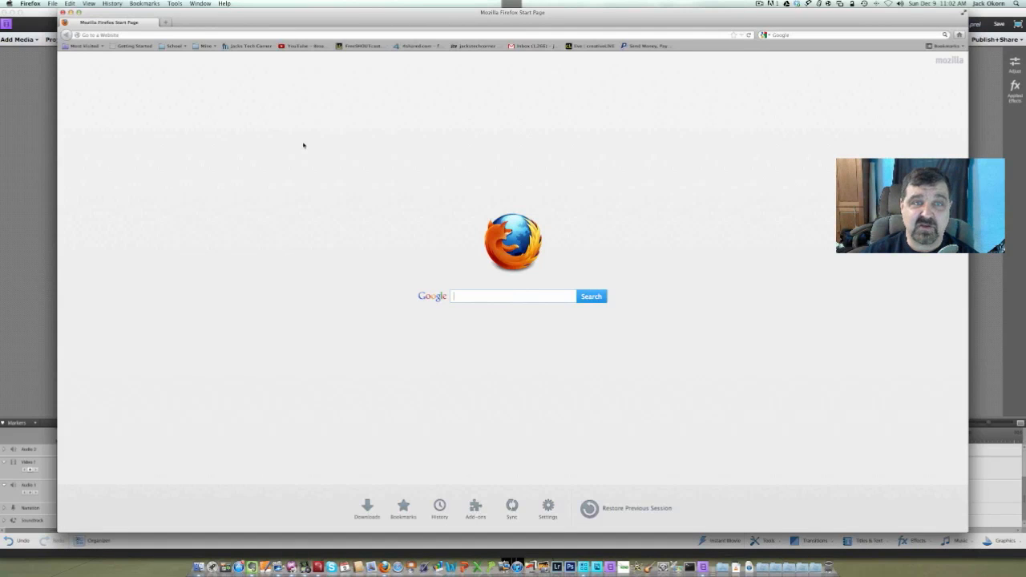
pyautogui.click(306, 36)
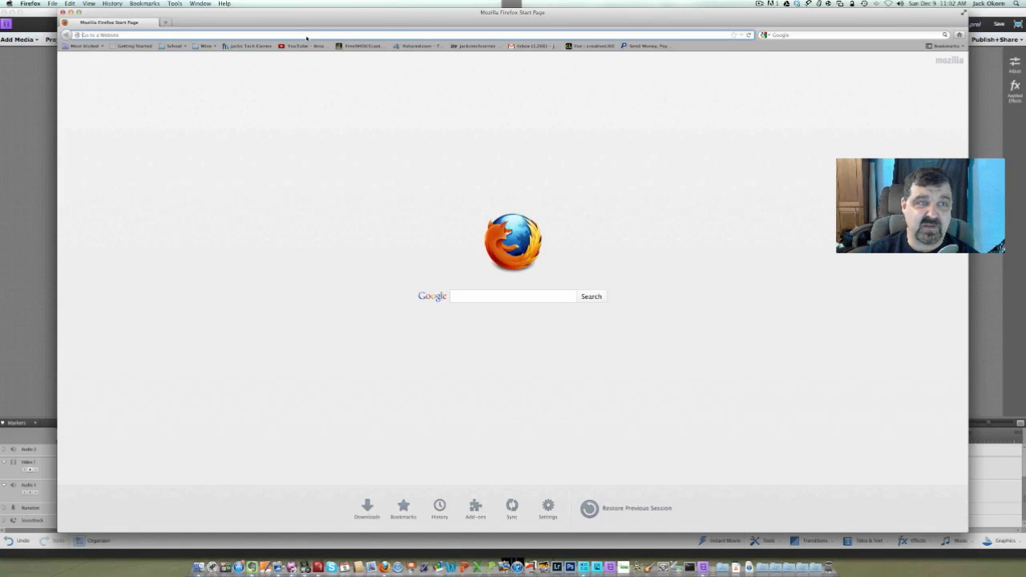
pyautogui.write('freeplay')
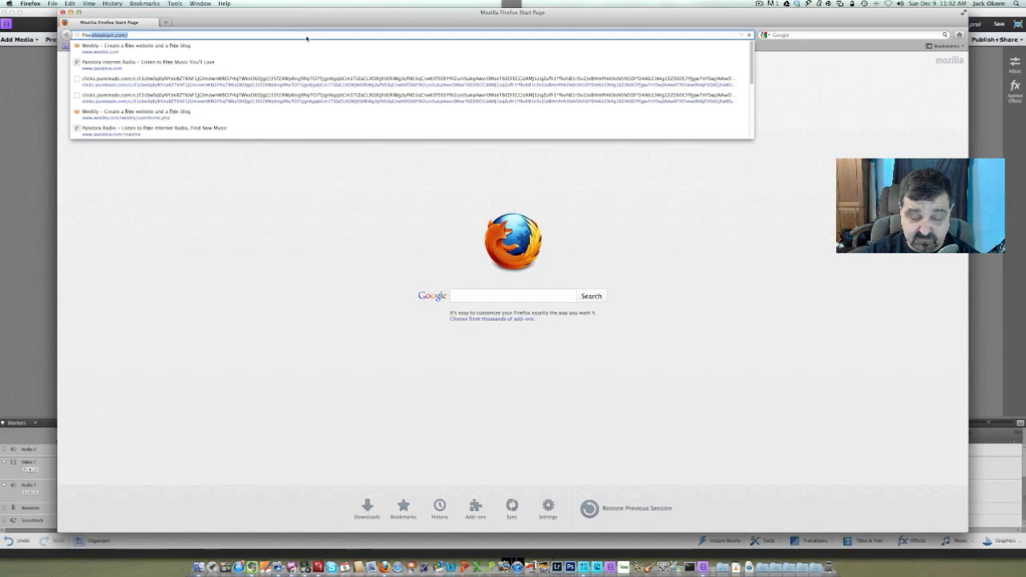
pyautogui.write('music.com')
pyautogui.press('Return')
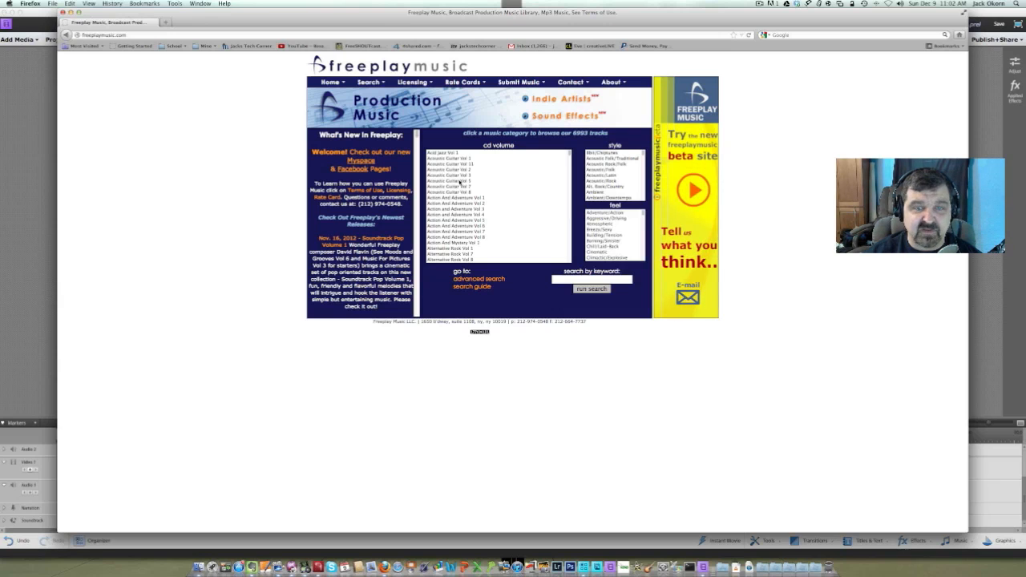
pyautogui.click(459, 181)
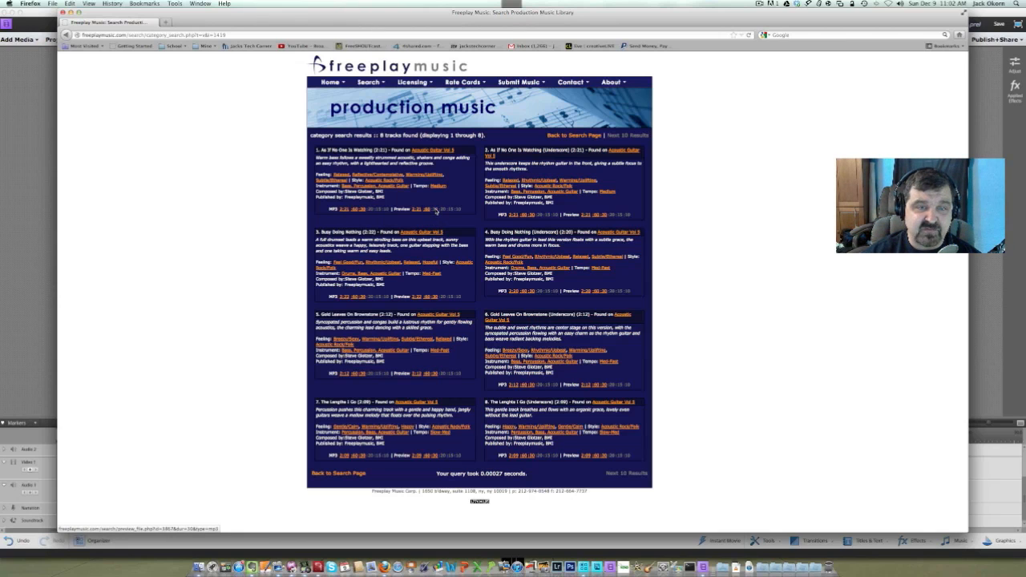
# Preview the 30-second versions of As If No One Is Watching, Busy Doing Nothing (Underscore) and The Lengths I Go, closing the player when done
pyautogui.click(435, 210)
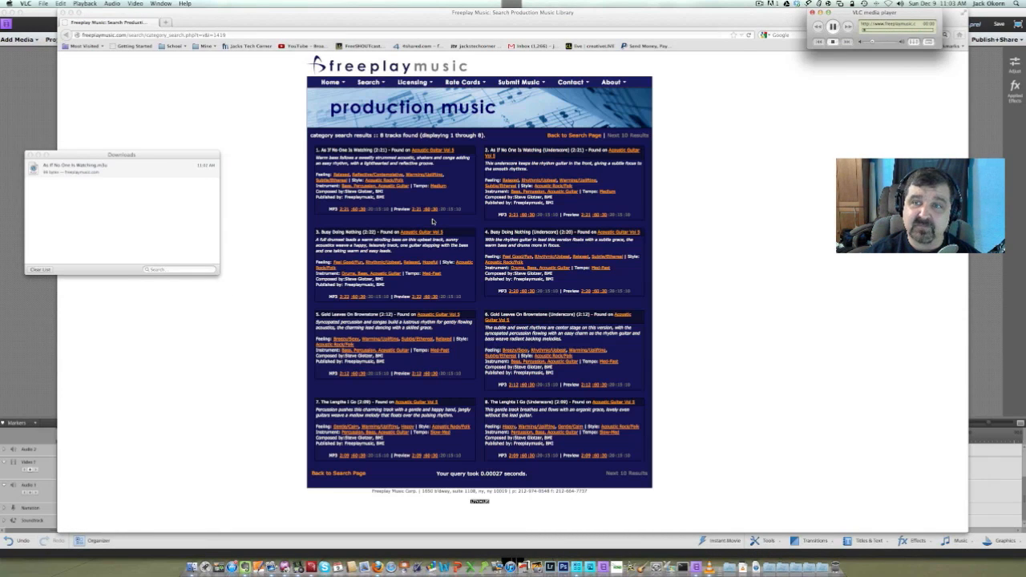
pyautogui.moveTo(862, 12); pyautogui.dragTo(765, 108)
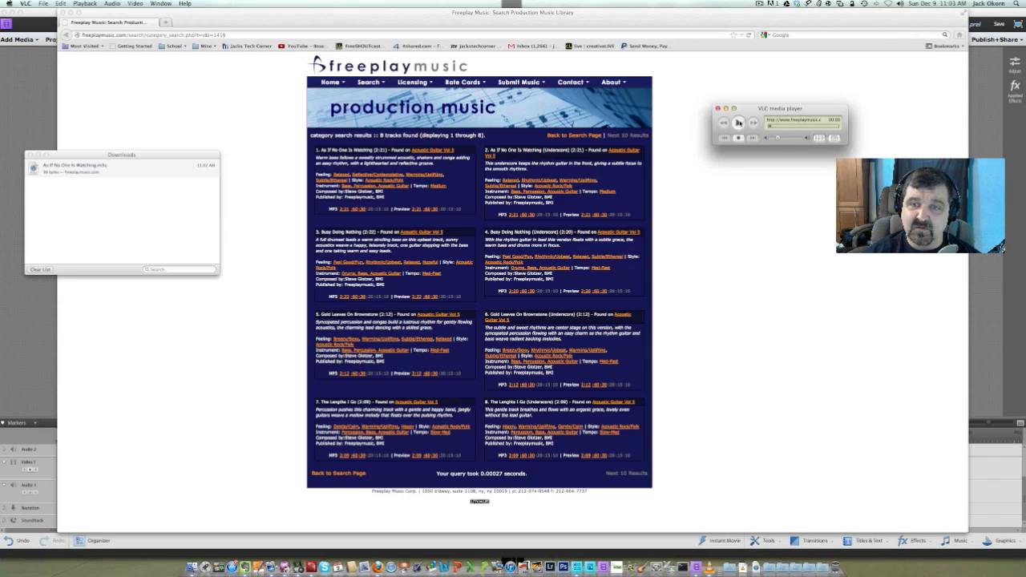
pyautogui.click(738, 122)
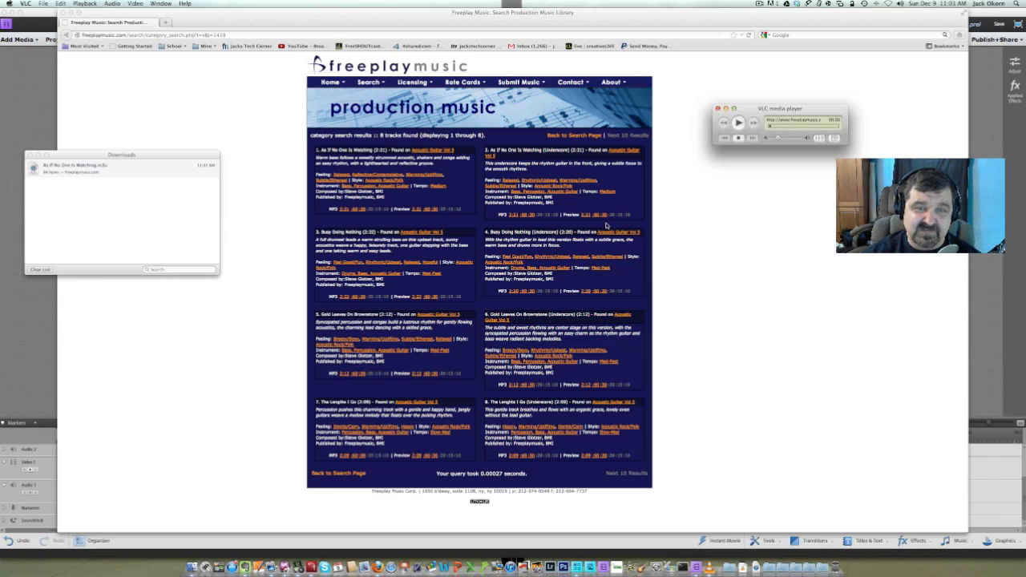
pyautogui.click(606, 292)
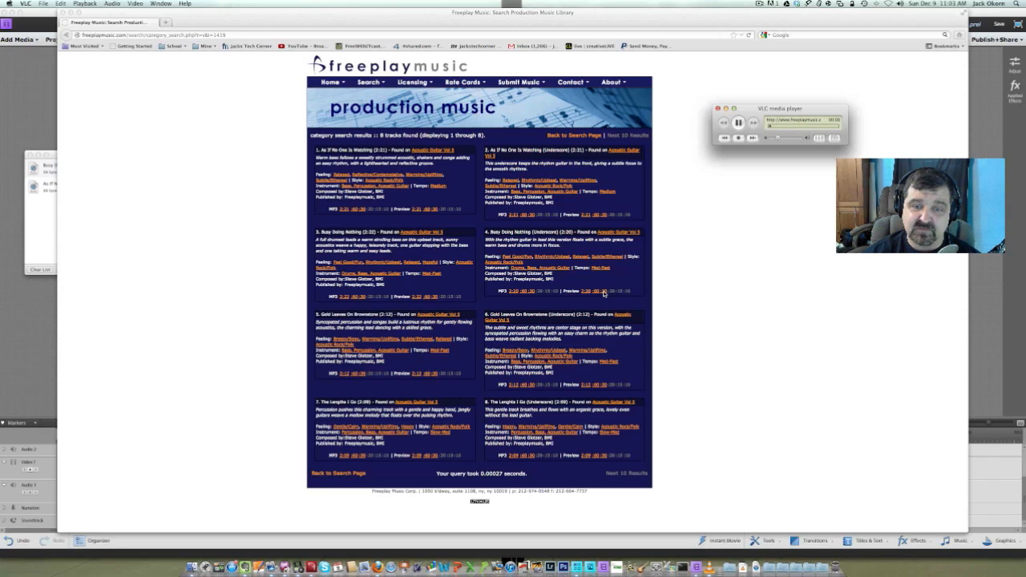
pyautogui.click(739, 124)
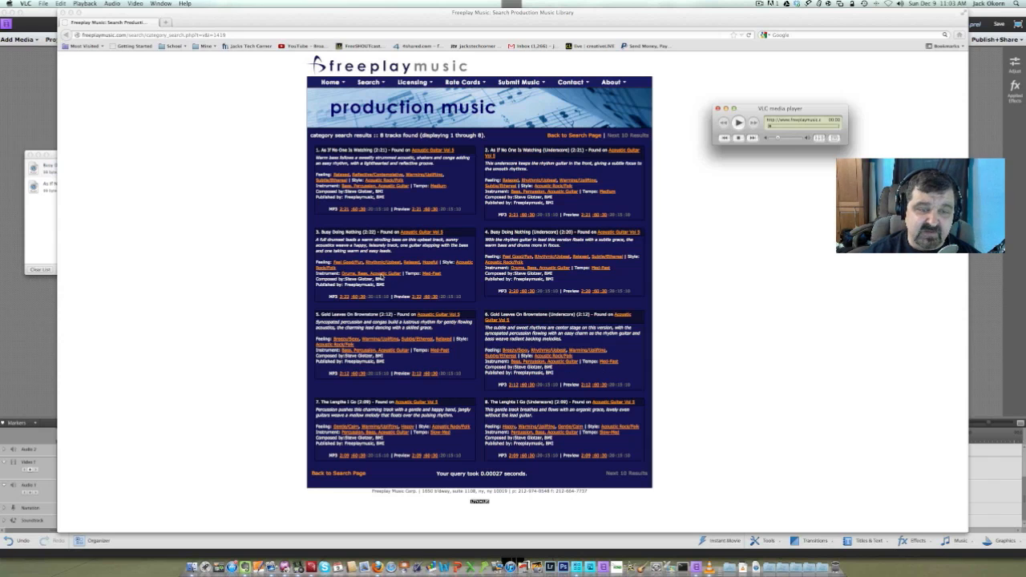
pyautogui.click(436, 457)
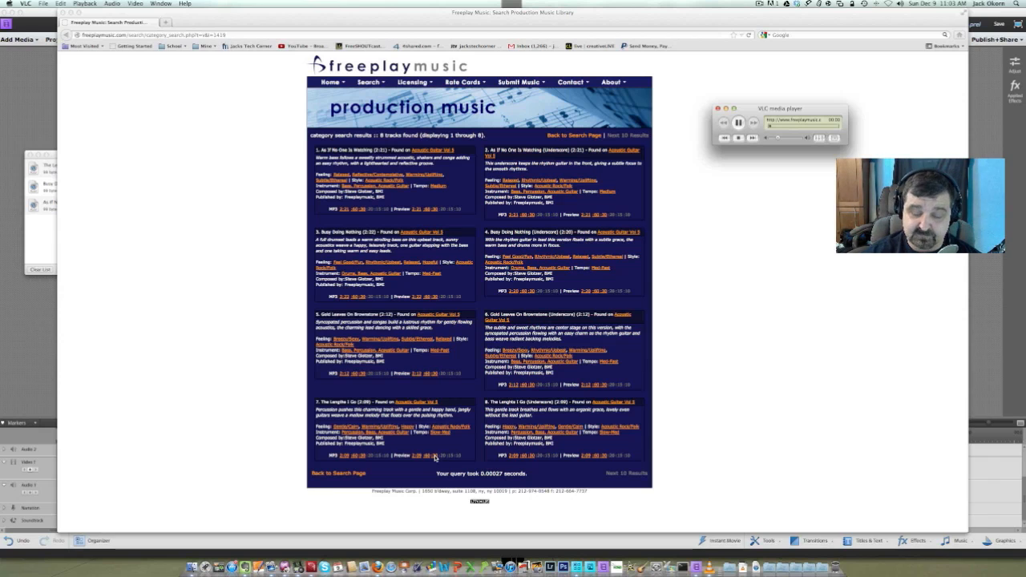
pyautogui.press('XF86AudioRaiseVolume')
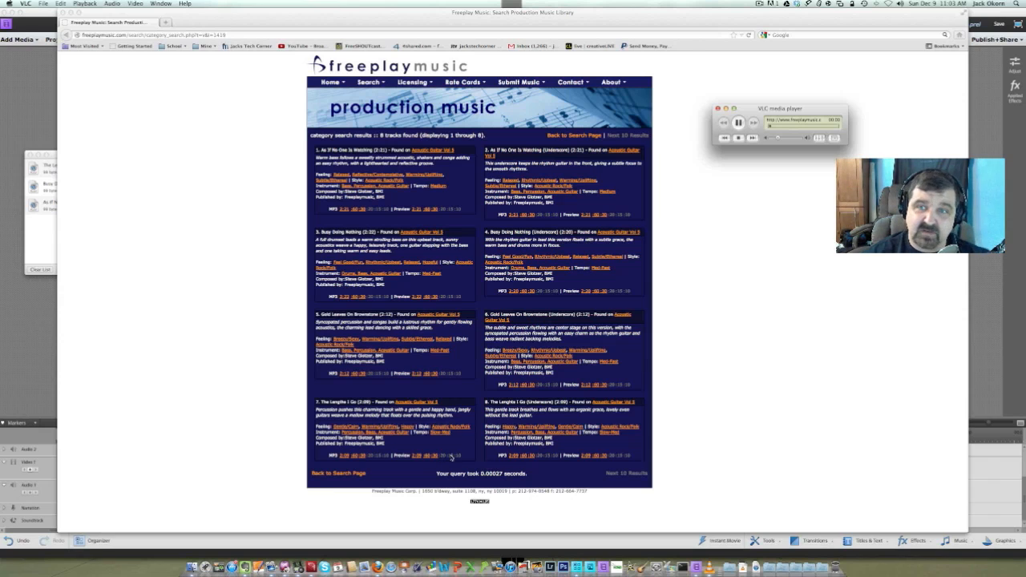
pyautogui.click(738, 123)
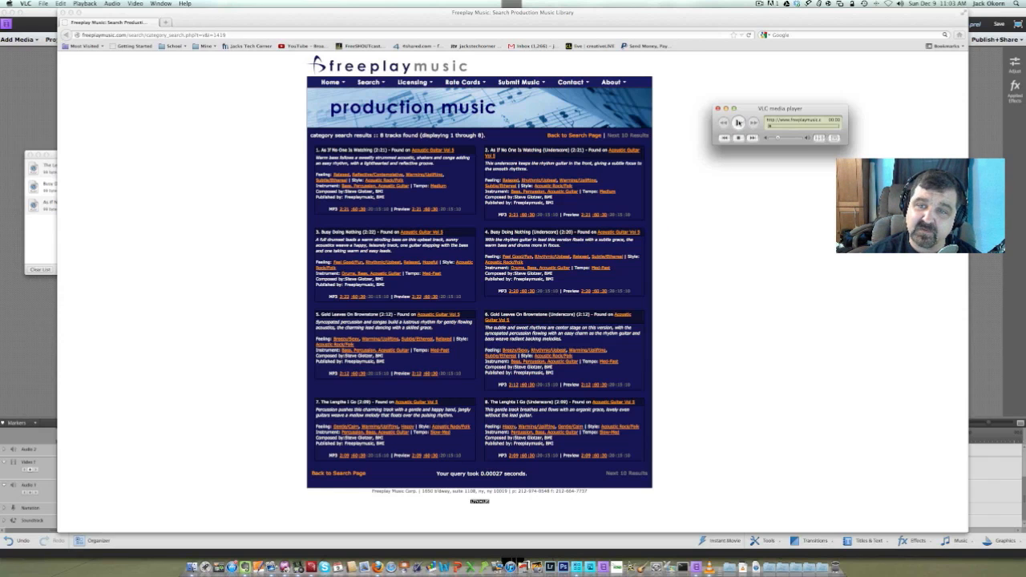
pyautogui.click(718, 110)
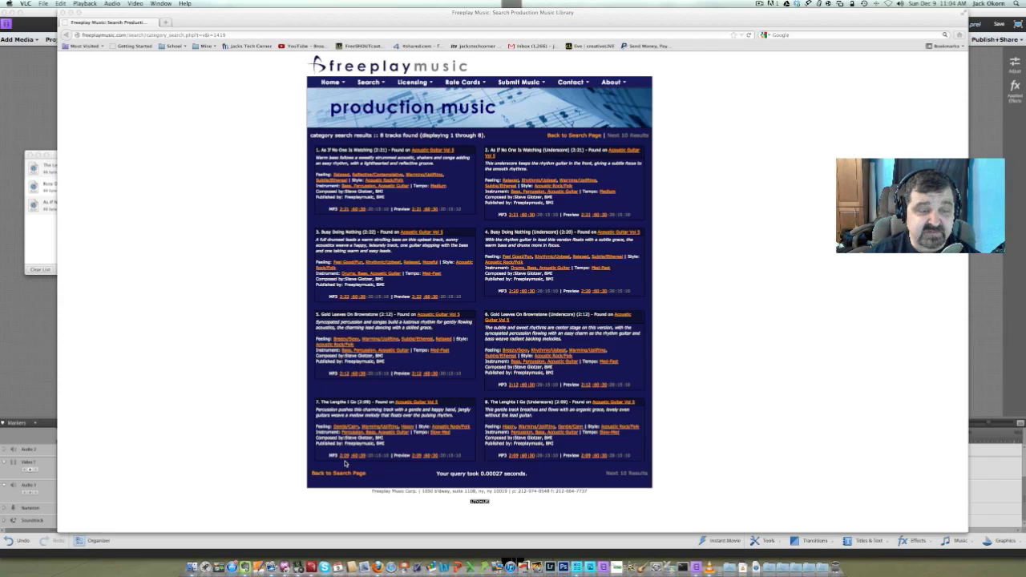
# Download the full-length MP3 of The Lengths I Go and save it as slide2.mp3 in the SlideShows folder under Music
pyautogui.click(344, 463)
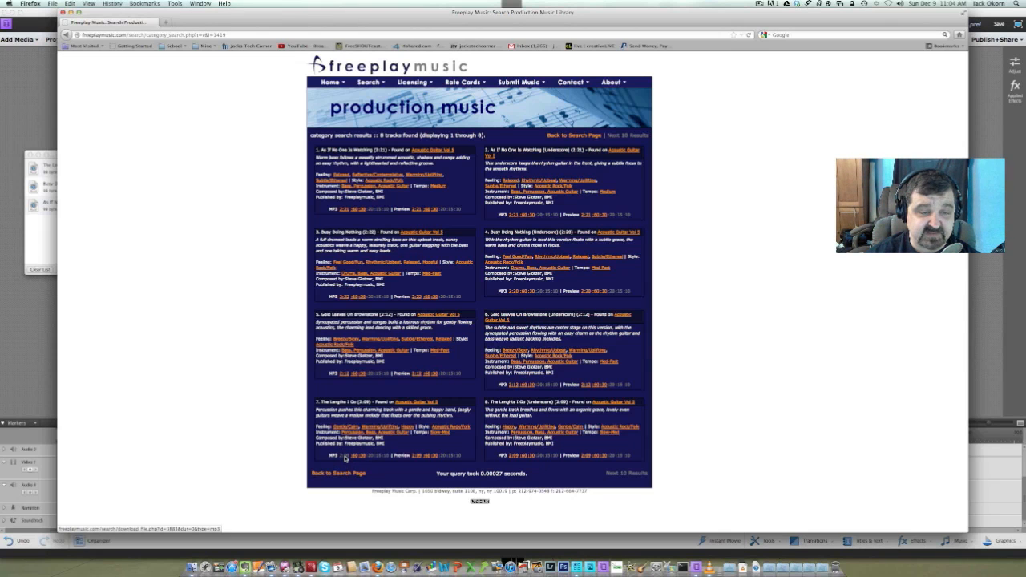
pyautogui.click(345, 457)
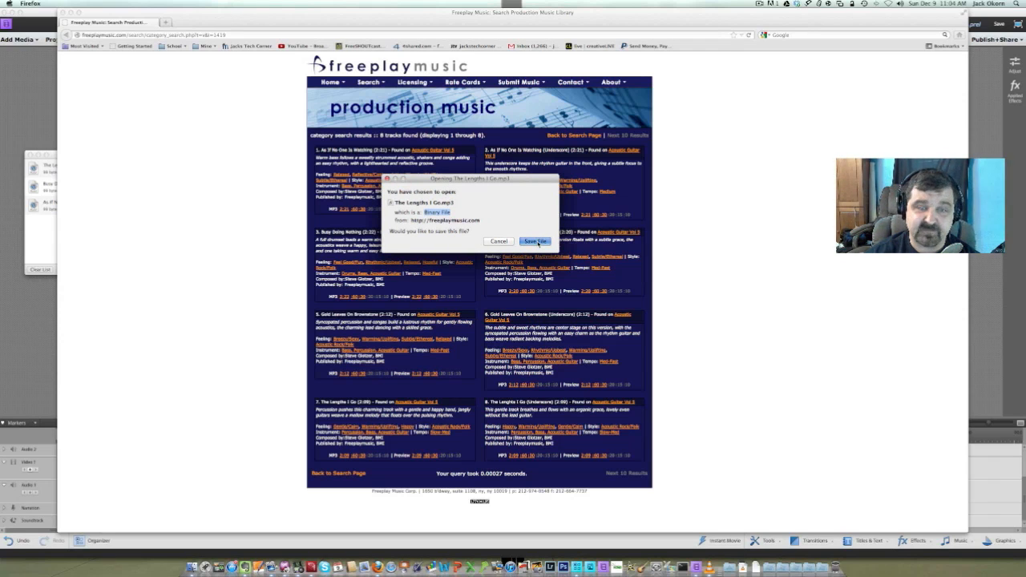
pyautogui.click(536, 242)
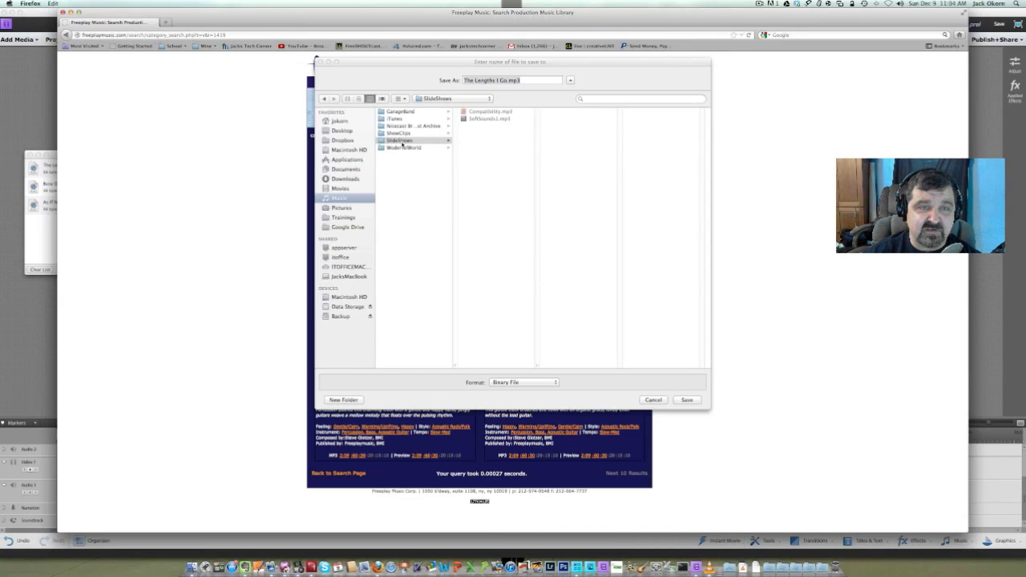
pyautogui.click(403, 142)
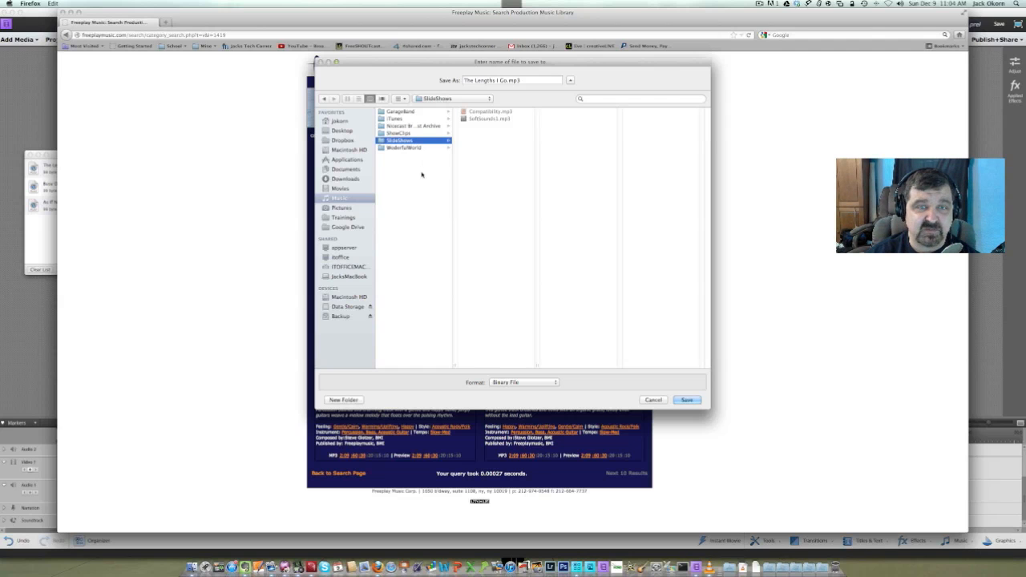
pyautogui.click(506, 81)
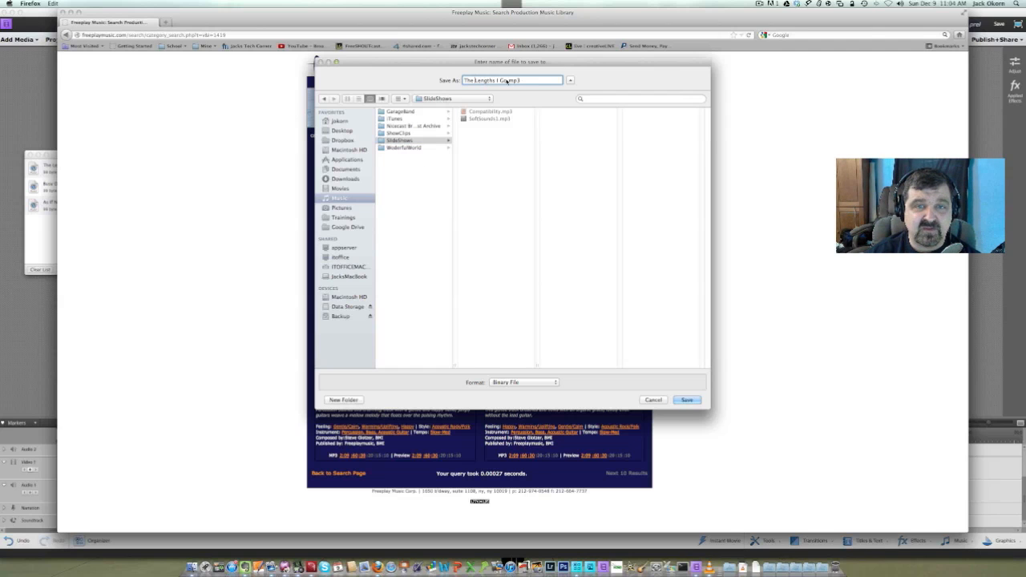
pyautogui.moveTo(506, 80); pyautogui.dragTo(439, 83)
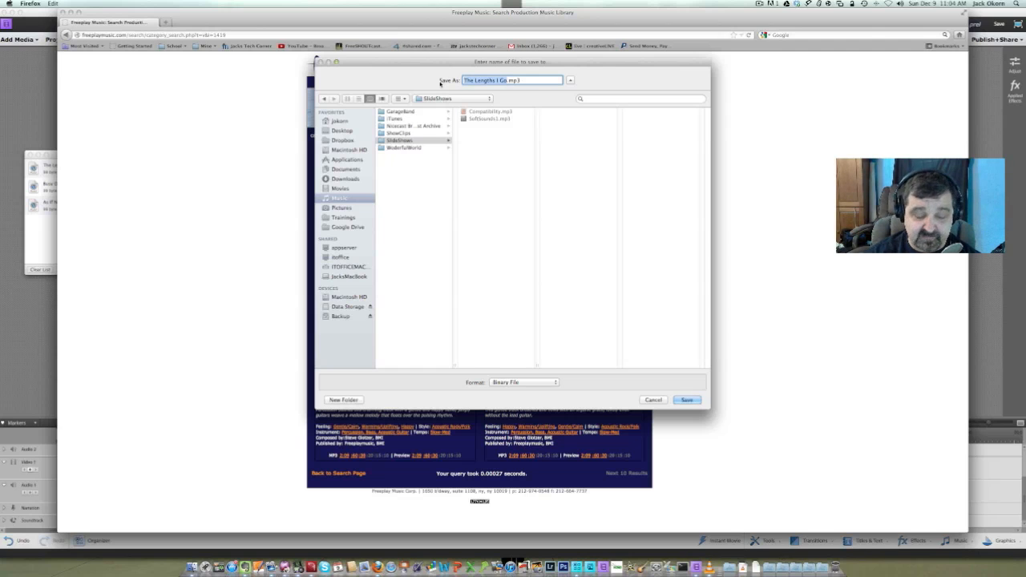
pyautogui.write('slide')
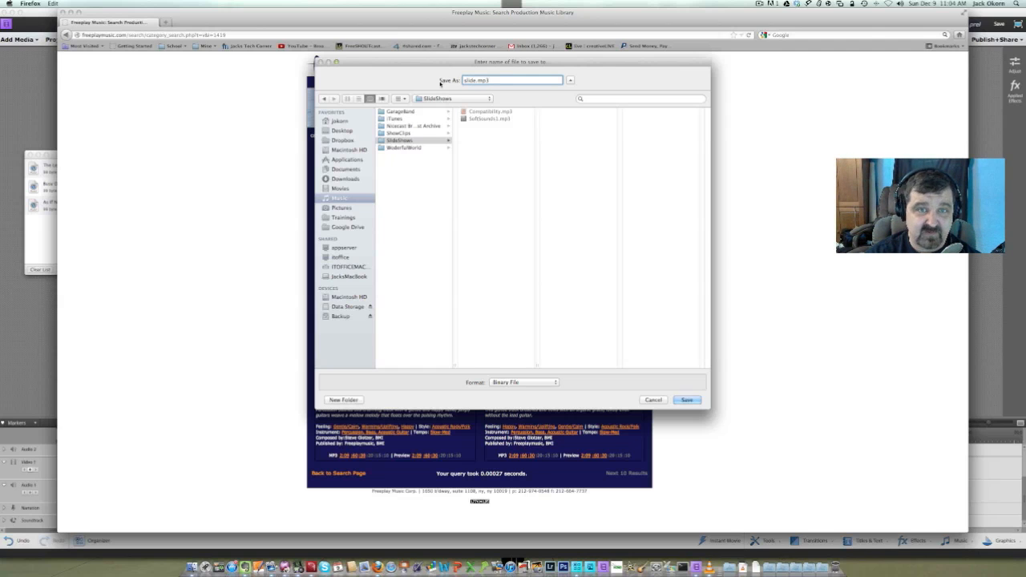
pyautogui.write('2')
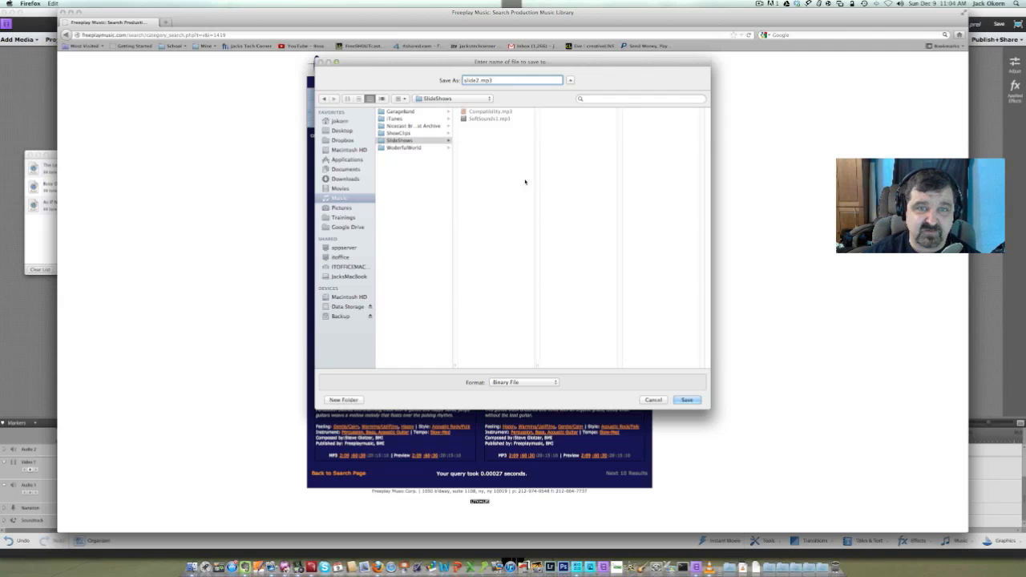
pyautogui.click(685, 400)
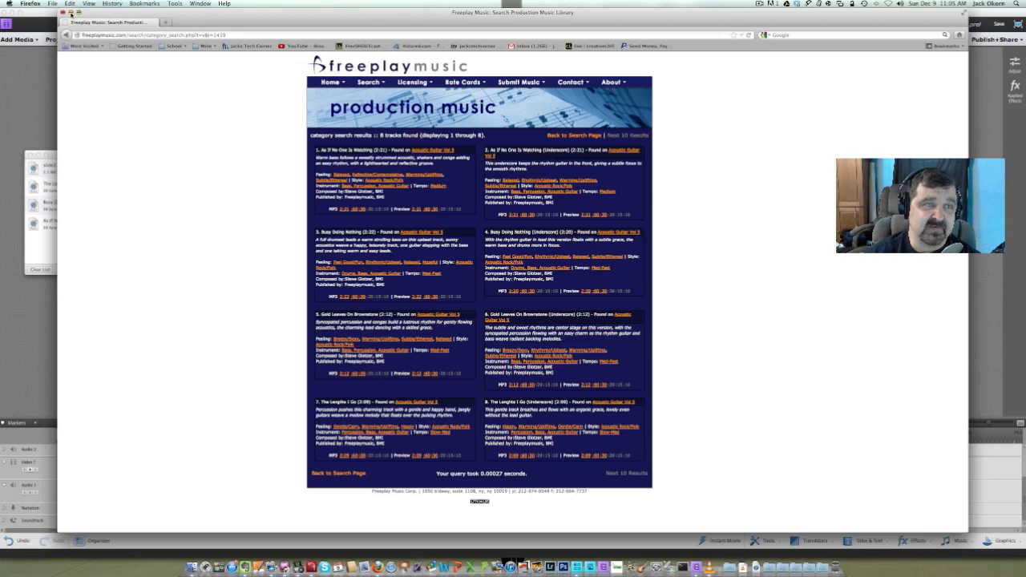
# Minimize the browser window, then clear the download list and close it to return to the Premiere Elements project
pyautogui.click(70, 13)
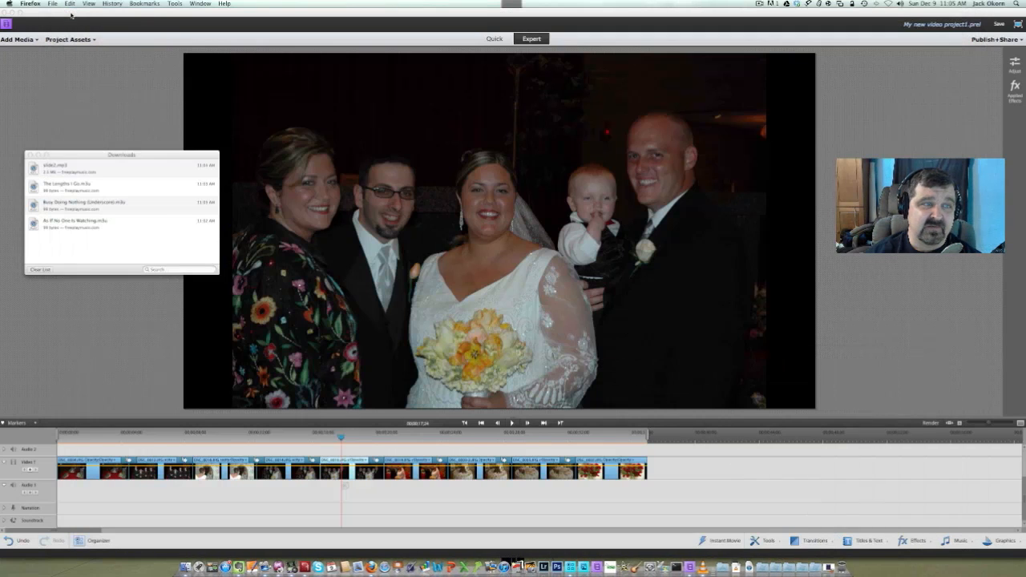
pyautogui.click(40, 270)
pyautogui.click(29, 154)
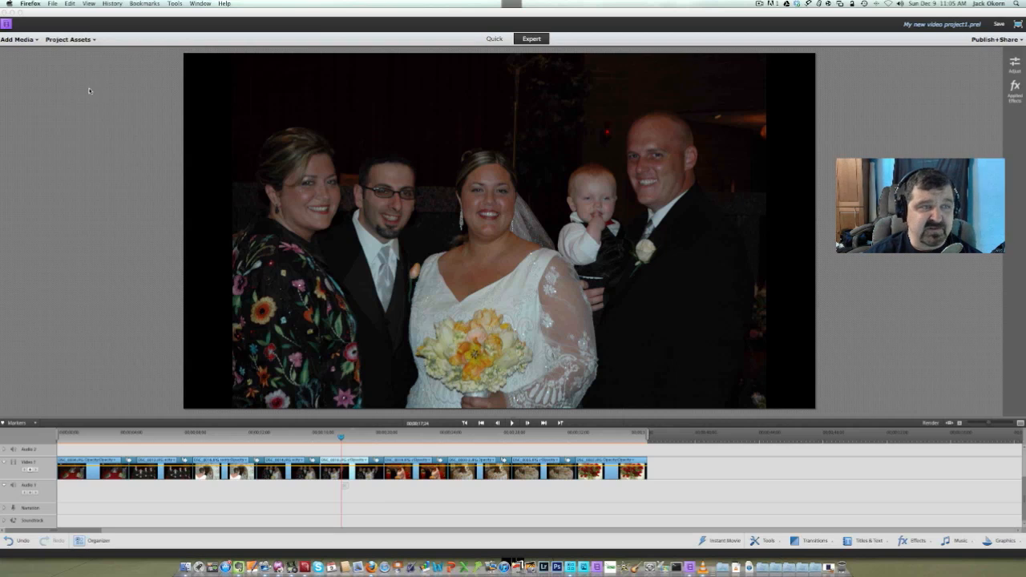
# Import slide2.mp3 from the SlideShows folder under Music and place it at the start of the audio track below the photos
pyautogui.click(71, 39)
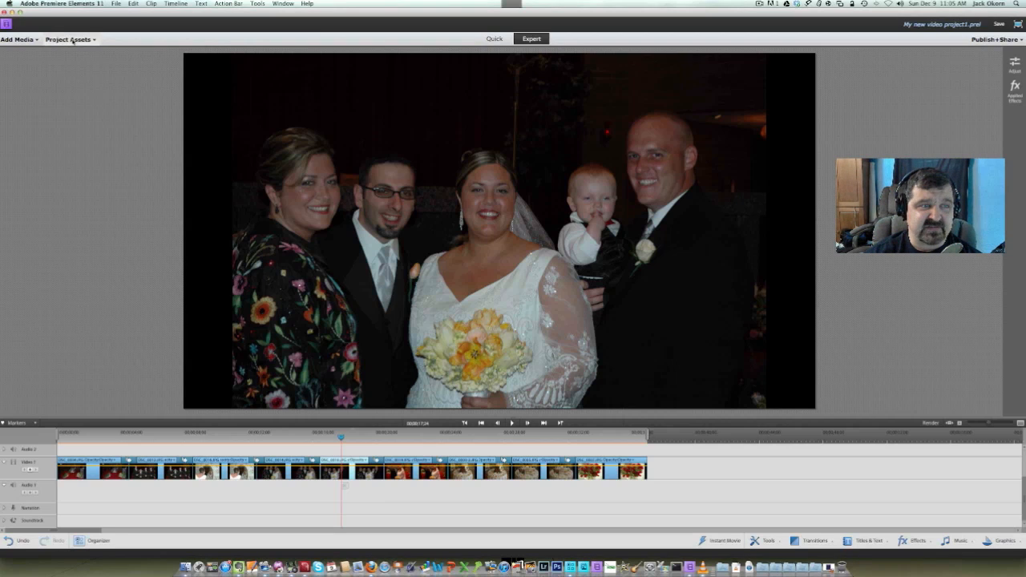
pyautogui.click(73, 40)
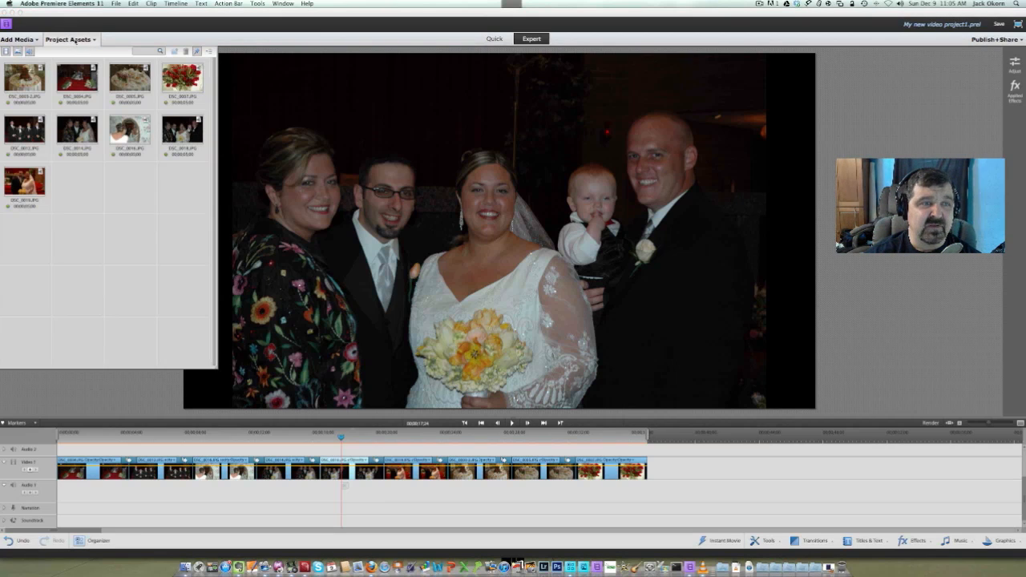
pyautogui.click(29, 40)
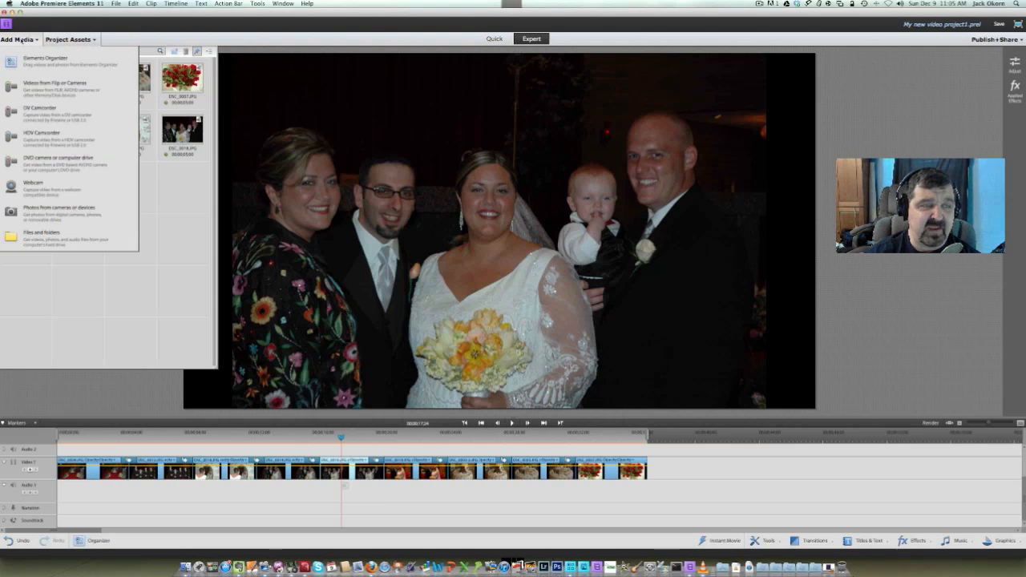
pyautogui.click(43, 237)
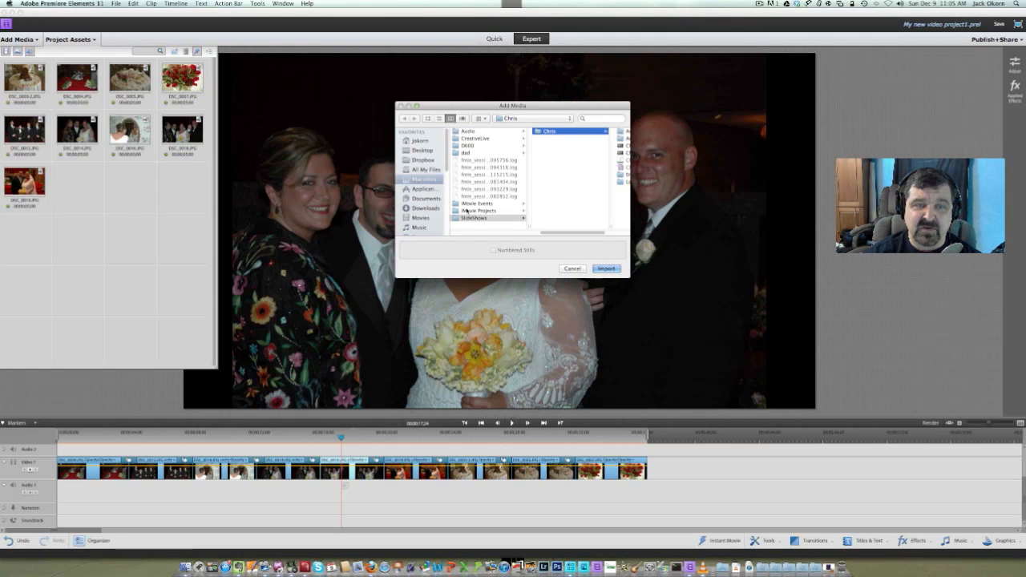
pyautogui.click(425, 227)
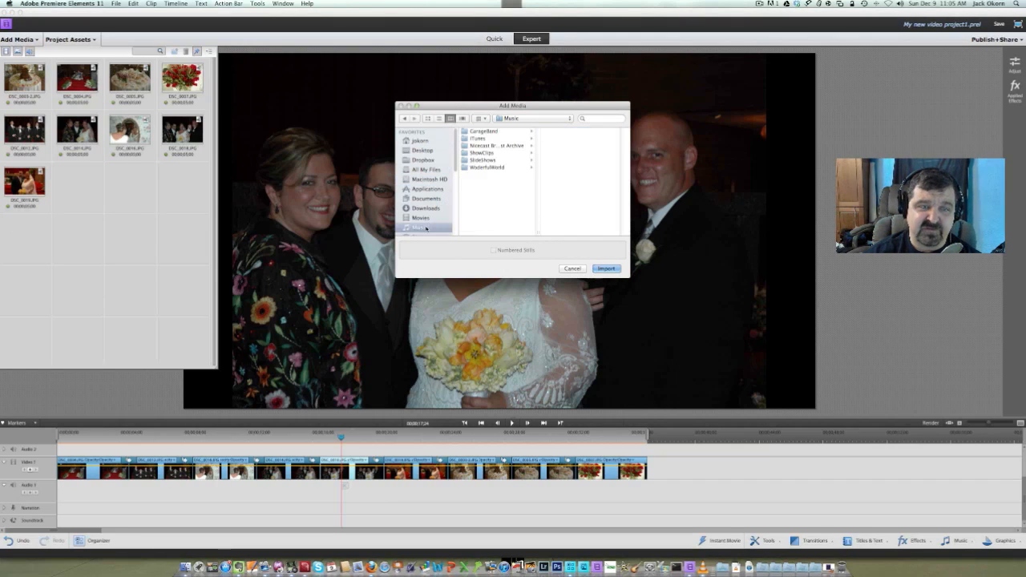
pyautogui.click(473, 160)
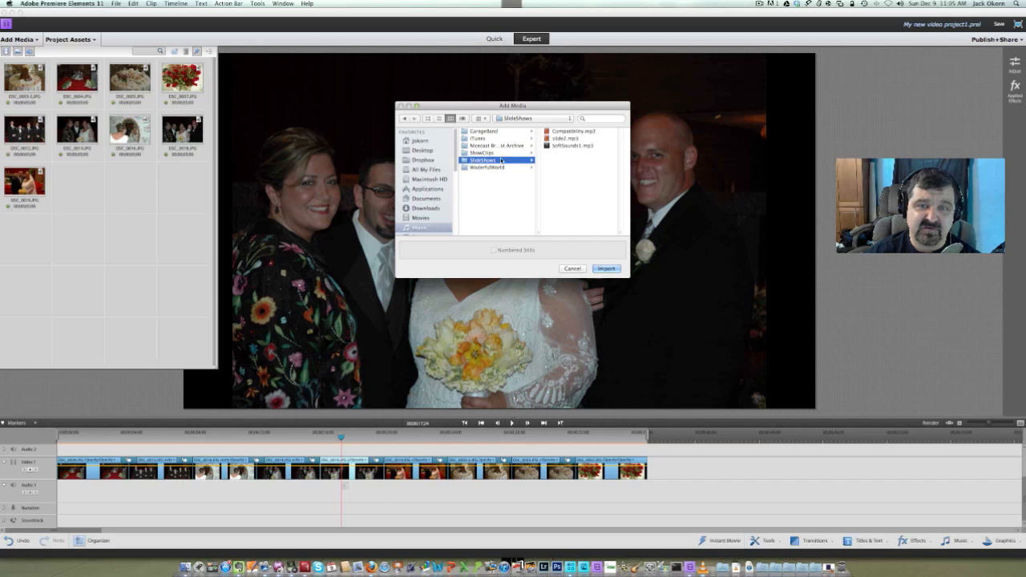
pyautogui.click(570, 139)
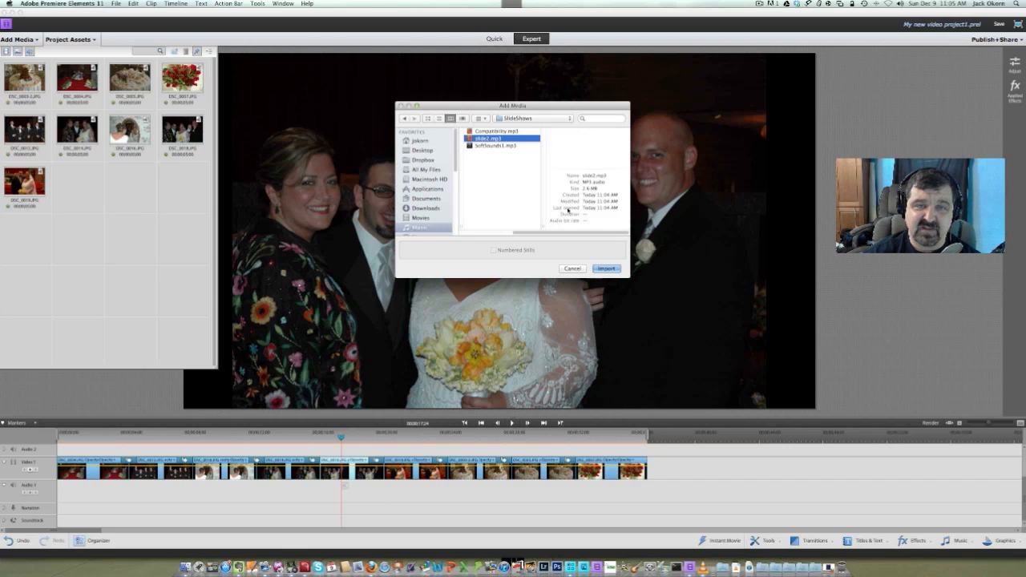
pyautogui.click(606, 270)
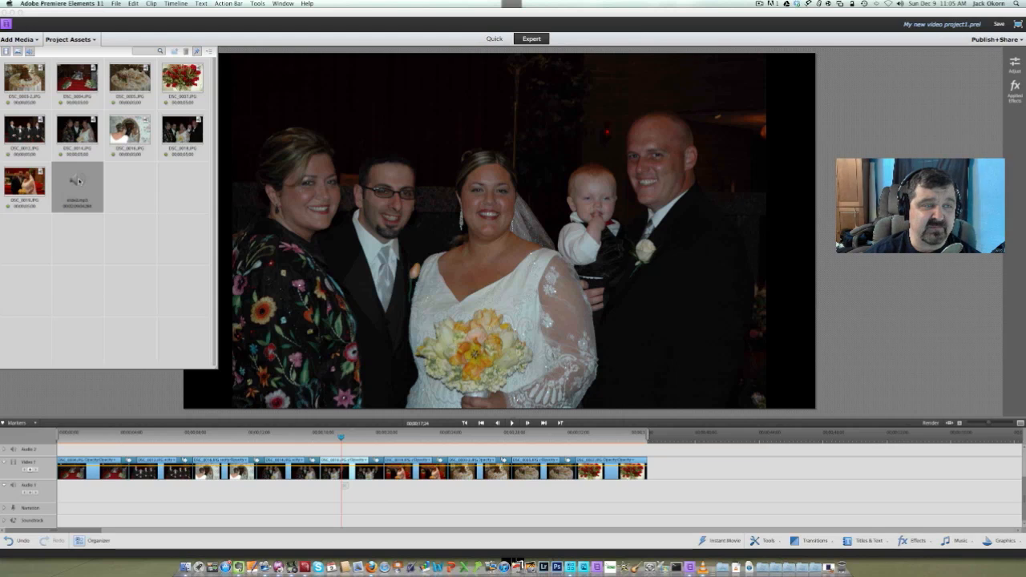
pyautogui.moveTo(83, 380); pyautogui.dragTo(61, 493)
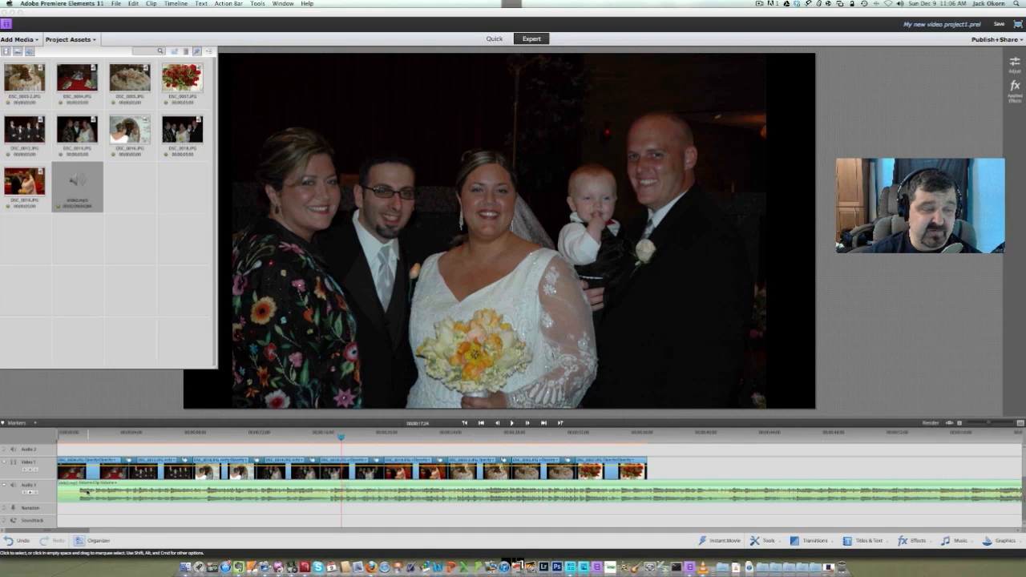
# Split the slide2.mp3 clip about one second in, where the waveform begins
pyautogui.click(80, 434)
pyautogui.click(77, 434)
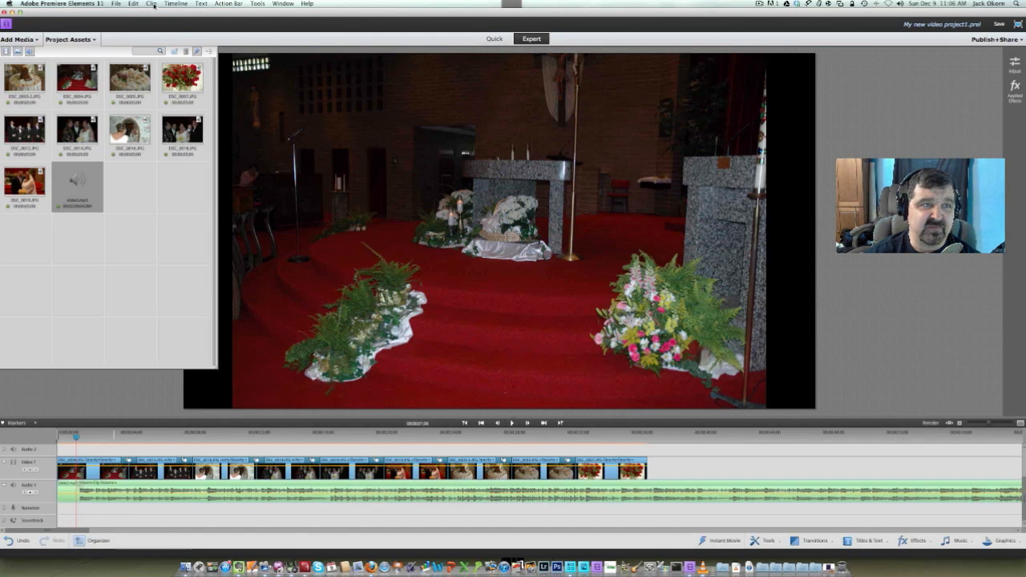
pyautogui.click(153, 4)
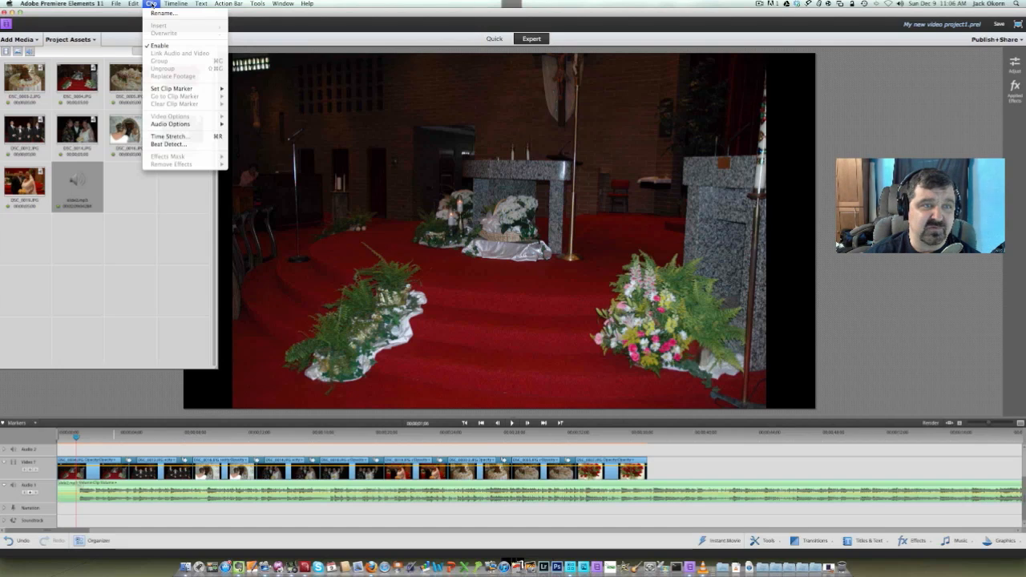
pyautogui.moveTo(134, 4)
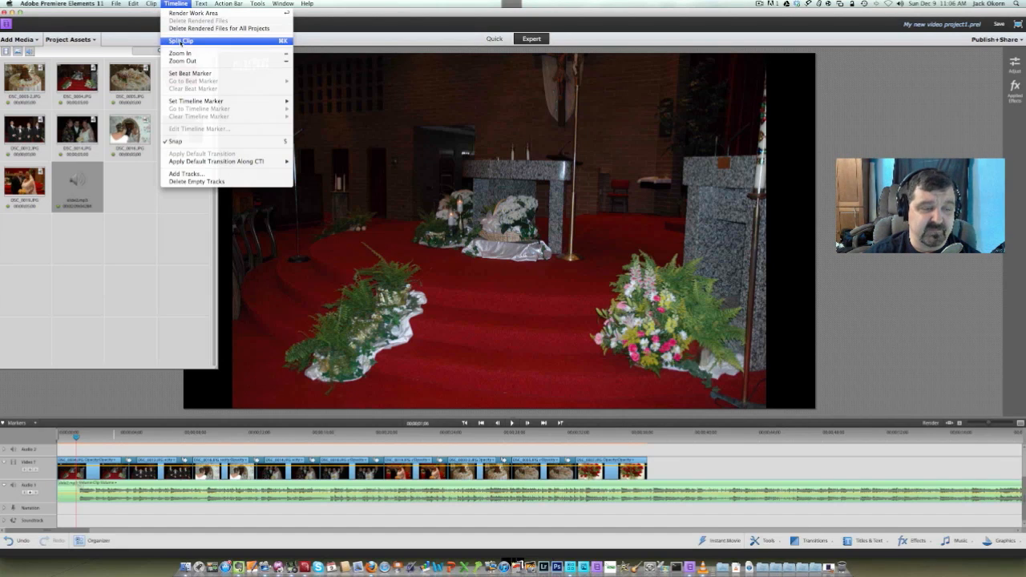
pyautogui.click(182, 40)
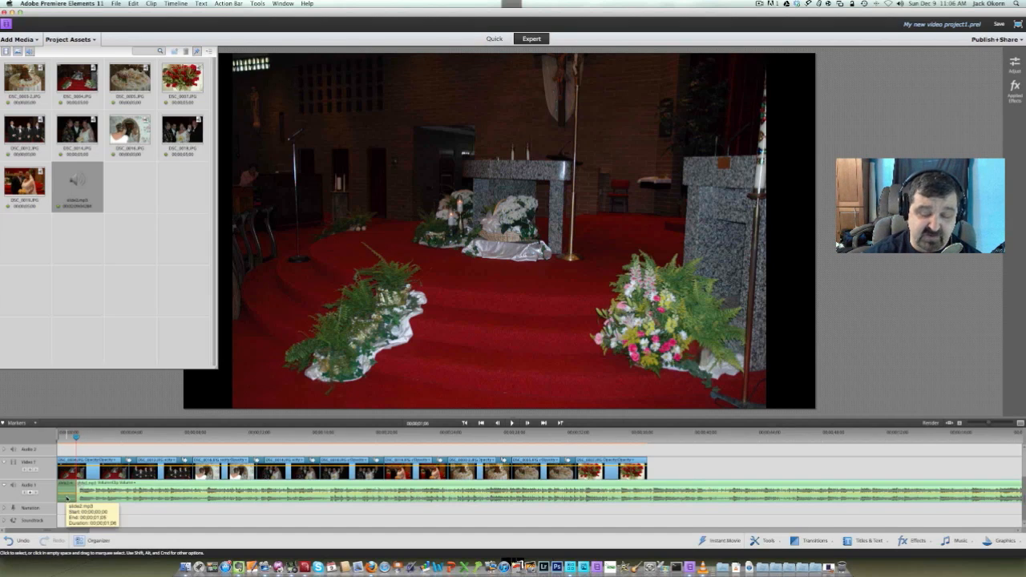
# Try deleting the long music segment after the split, and undo that deletion
pyautogui.press('Delete')
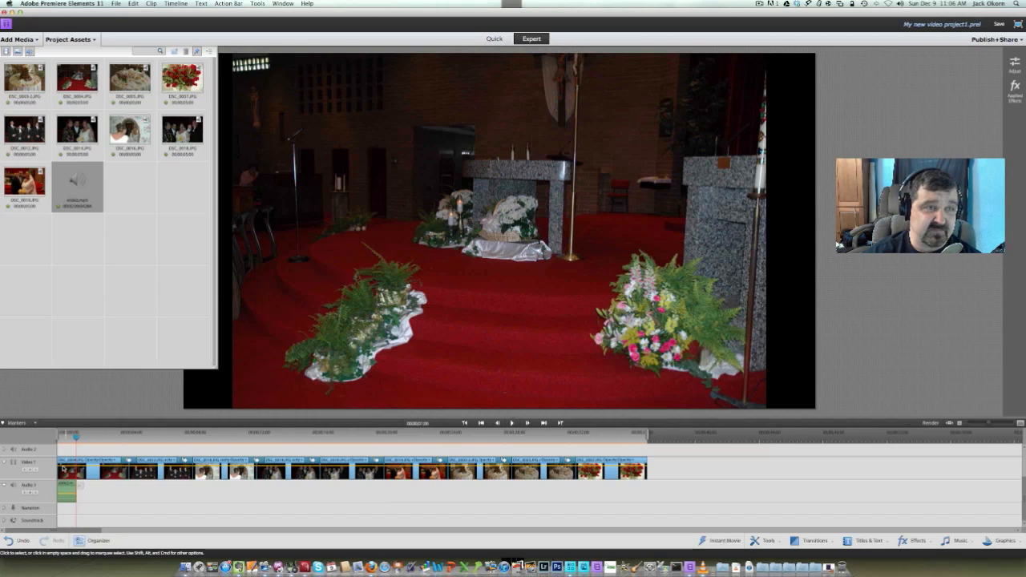
pyautogui.click(134, 4)
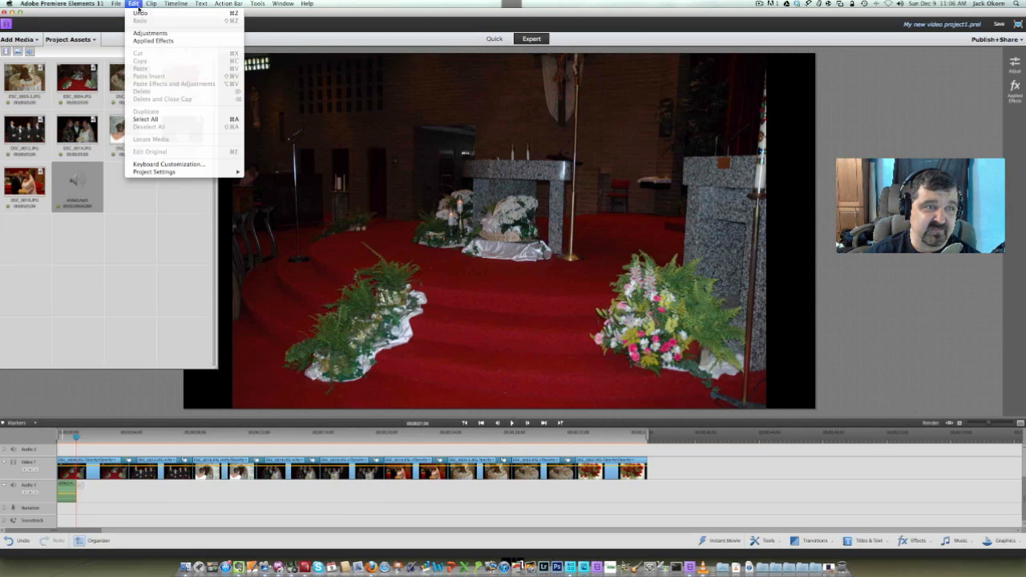
pyautogui.click(139, 30)
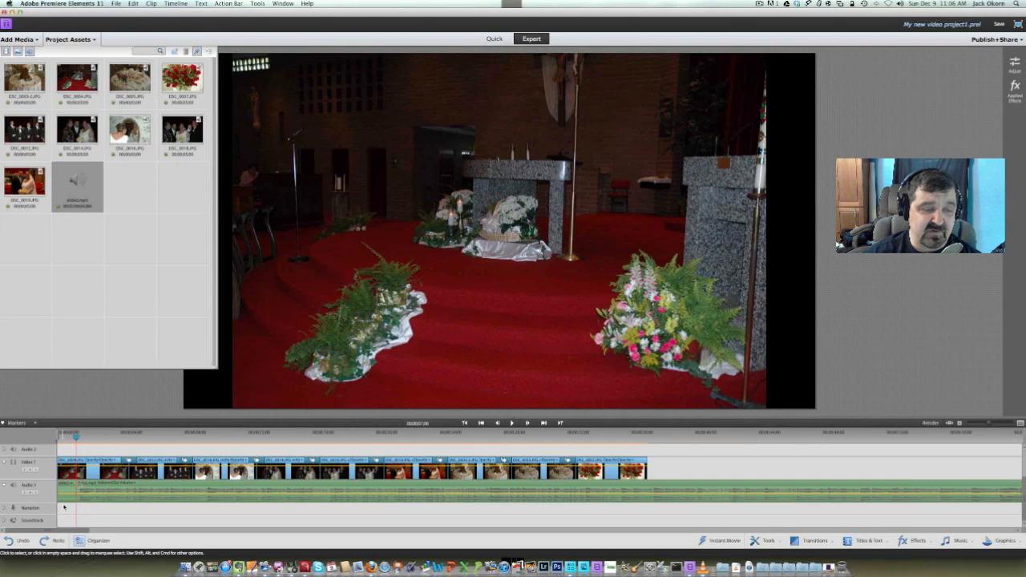
# Delete the short silent opening segment of the music and move the remaining segment to the start of the timeline
pyautogui.press('Delete')
pyautogui.moveTo(102, 498); pyautogui.dragTo(82, 497)
# Hide the project assets and play the slide show with its music from near the start, stopping at the three-person photo
pyautogui.click(68, 439)
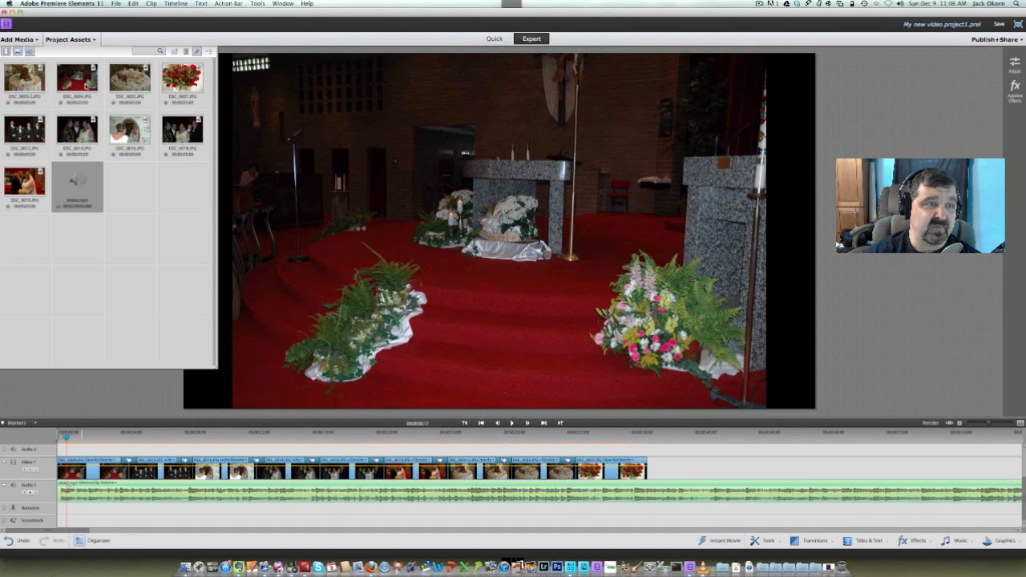
pyautogui.click(70, 39)
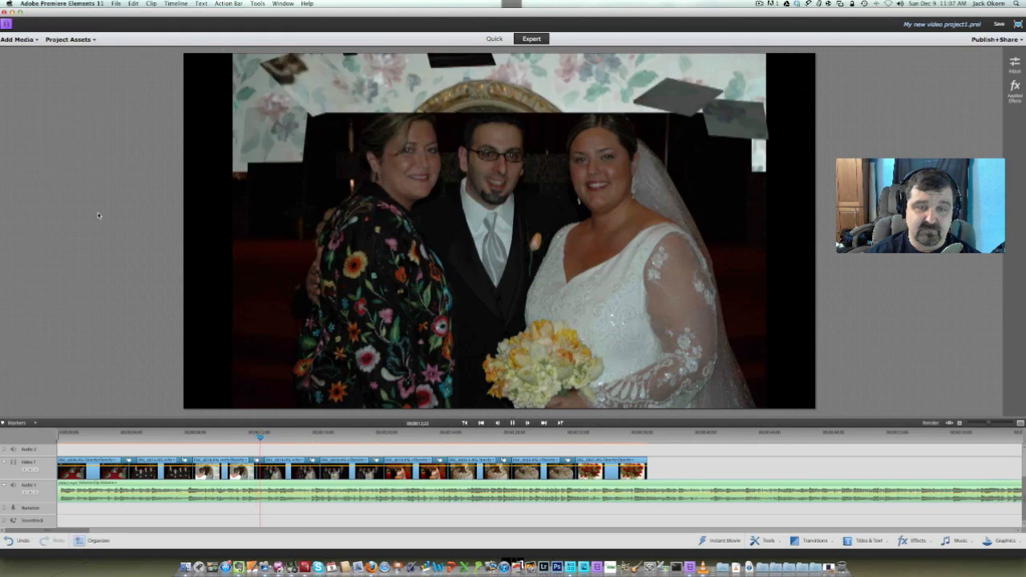
pyautogui.press('space')
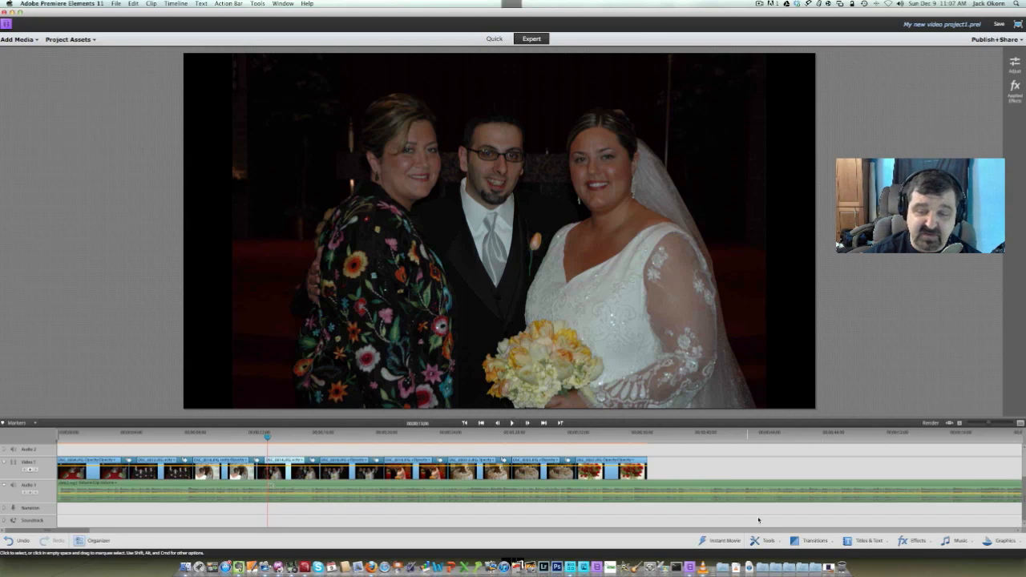
# Open the three-person photo in the Pan & Zoom tool and fit the first focus frame to nearly full width near the photo's upper edge
pyautogui.click(765, 540)
pyautogui.scroll(-2, 774, 518)
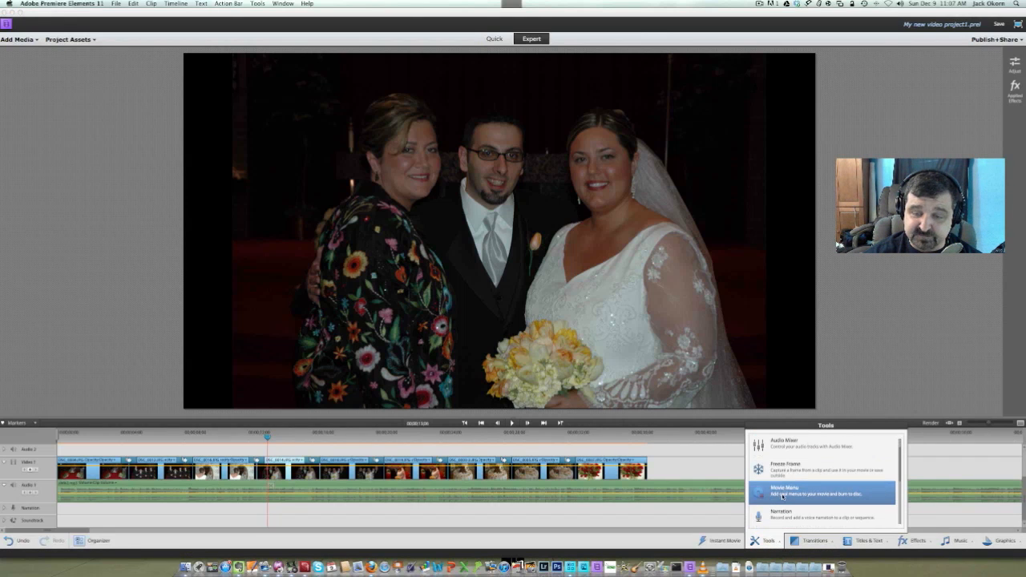
pyautogui.scroll(2, 790, 497)
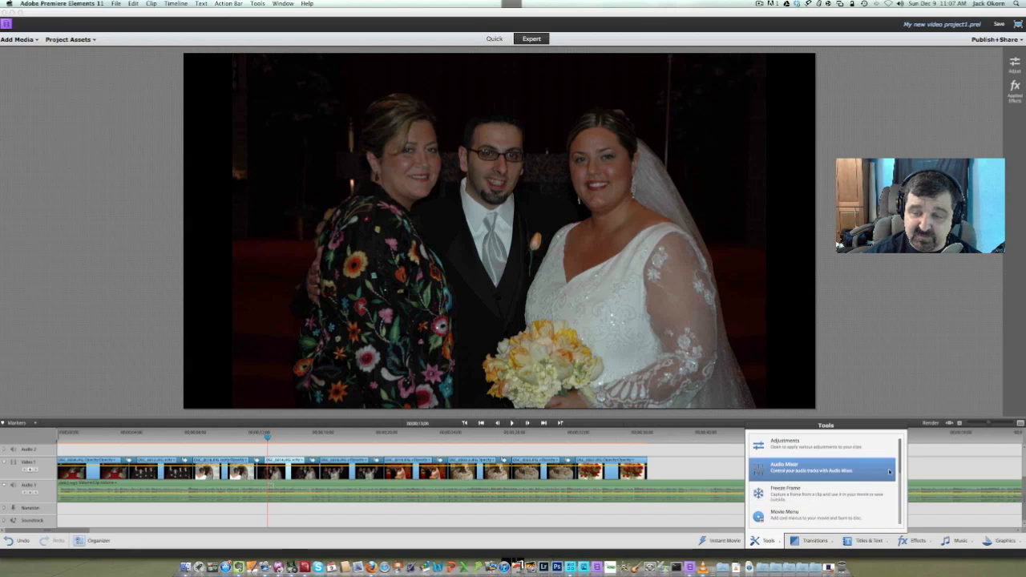
pyautogui.moveTo(899, 468); pyautogui.dragTo(899, 498)
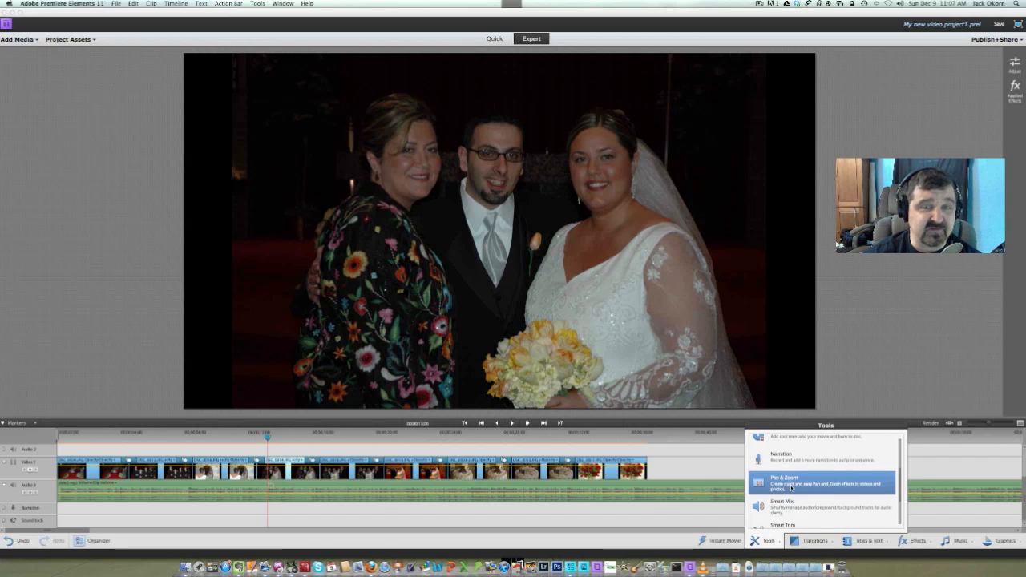
pyautogui.click(791, 487)
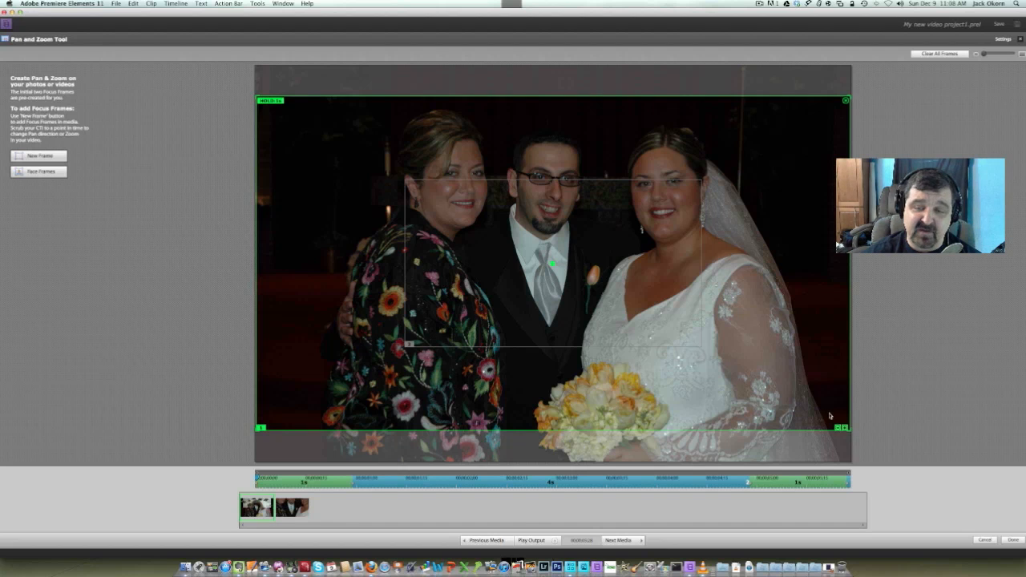
pyautogui.moveTo(852, 433); pyautogui.dragTo(830, 414)
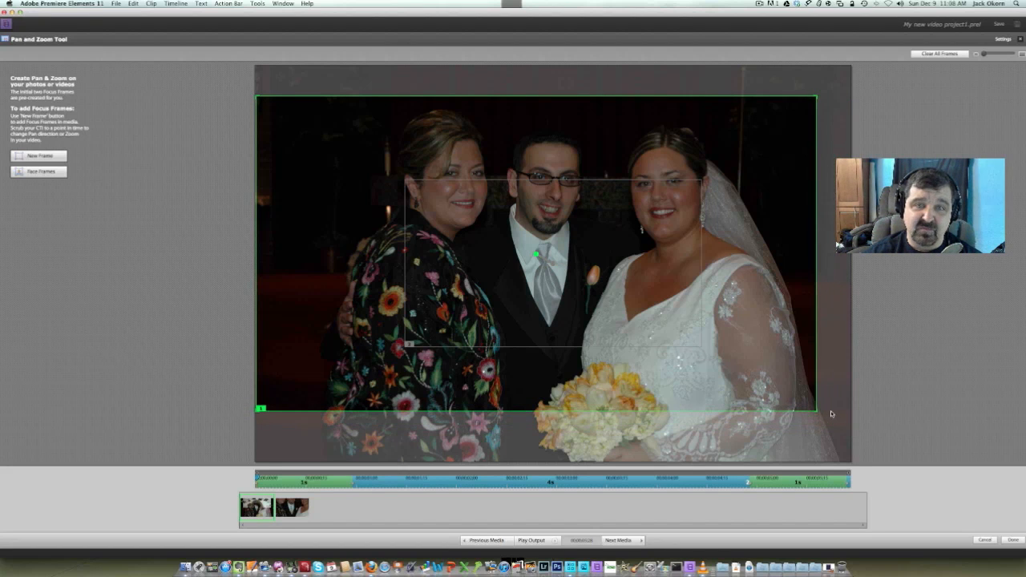
pyautogui.moveTo(621, 407); pyautogui.dragTo(638, 457)
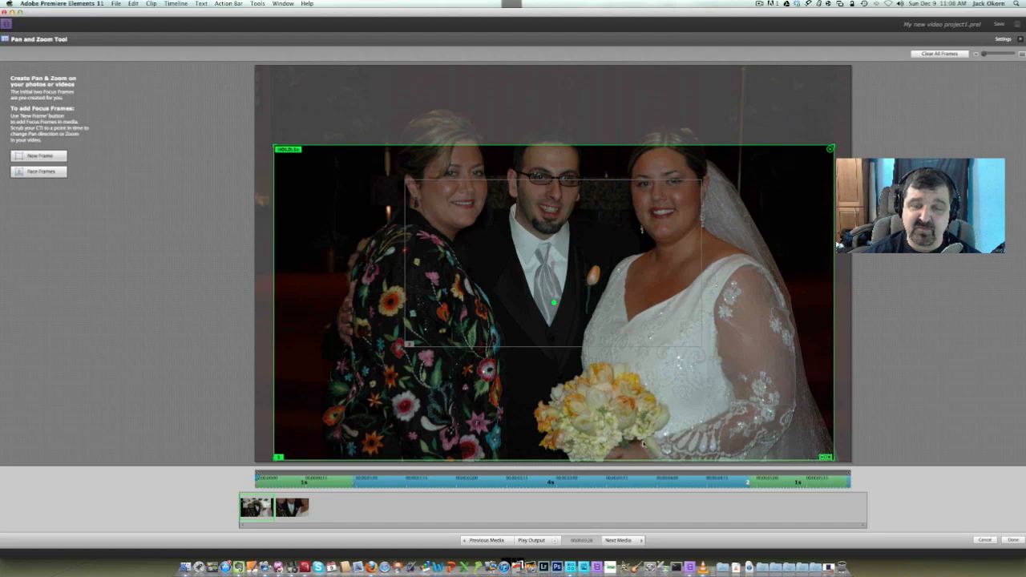
pyautogui.moveTo(833, 113); pyautogui.dragTo(903, 125)
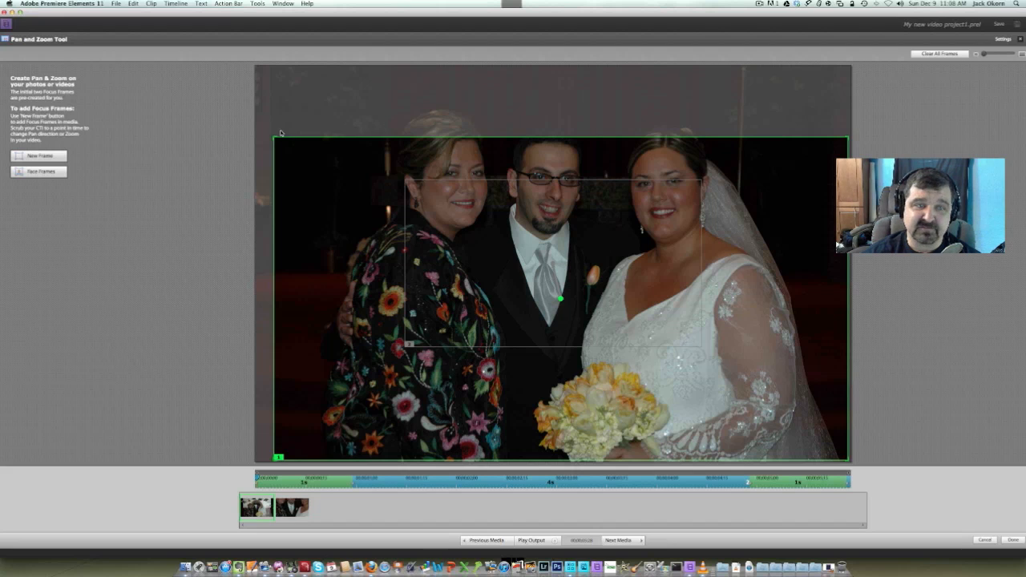
pyautogui.moveTo(271, 124); pyautogui.dragTo(249, 104)
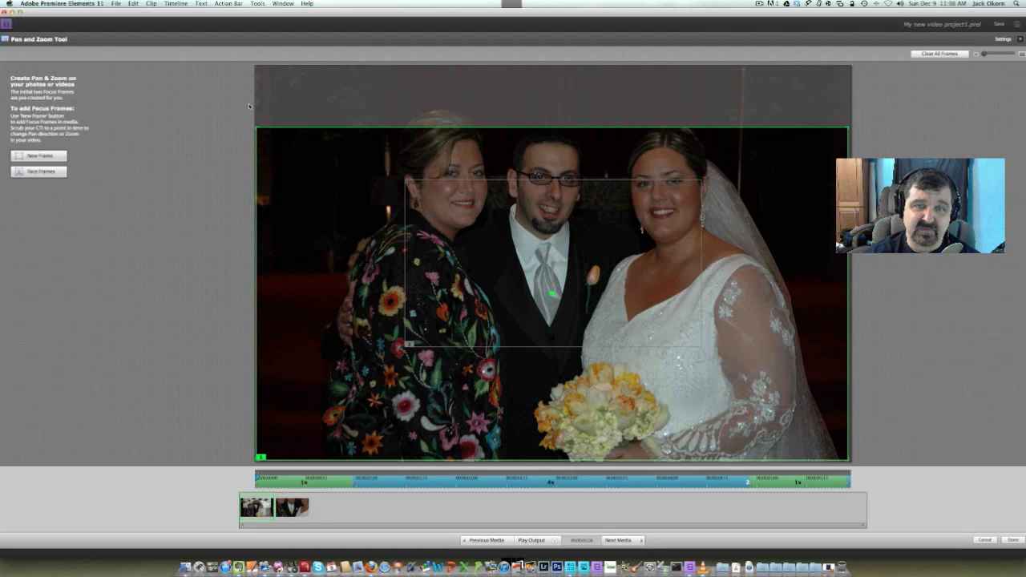
pyautogui.moveTo(329, 245); pyautogui.dragTo(329, 193)
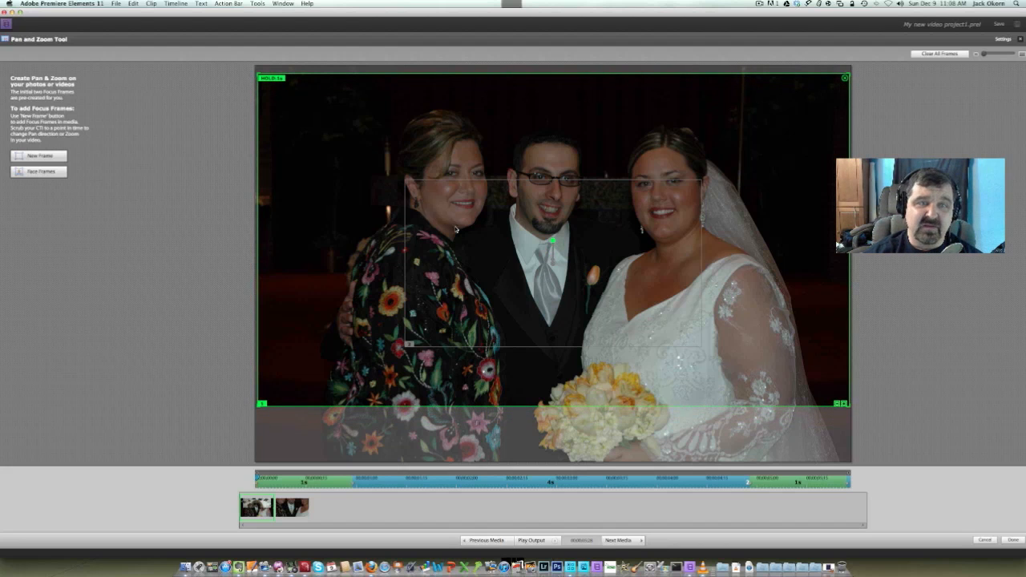
# Enlarge the second focus frame around the three people's heads and upper bodies, center it on them, and apply the pan and zoom
pyautogui.click(499, 233)
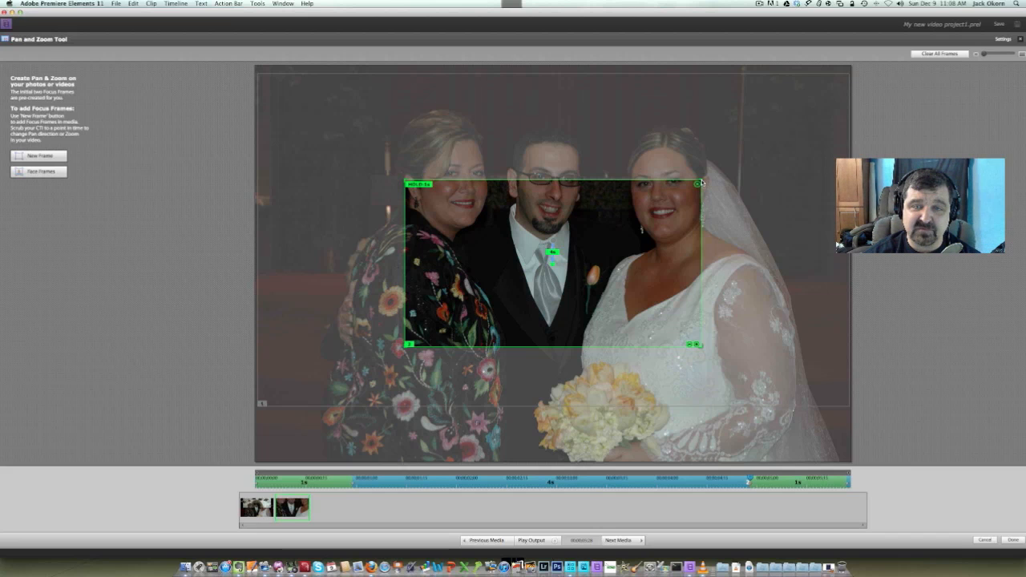
pyautogui.moveTo(703, 180); pyautogui.dragTo(762, 146)
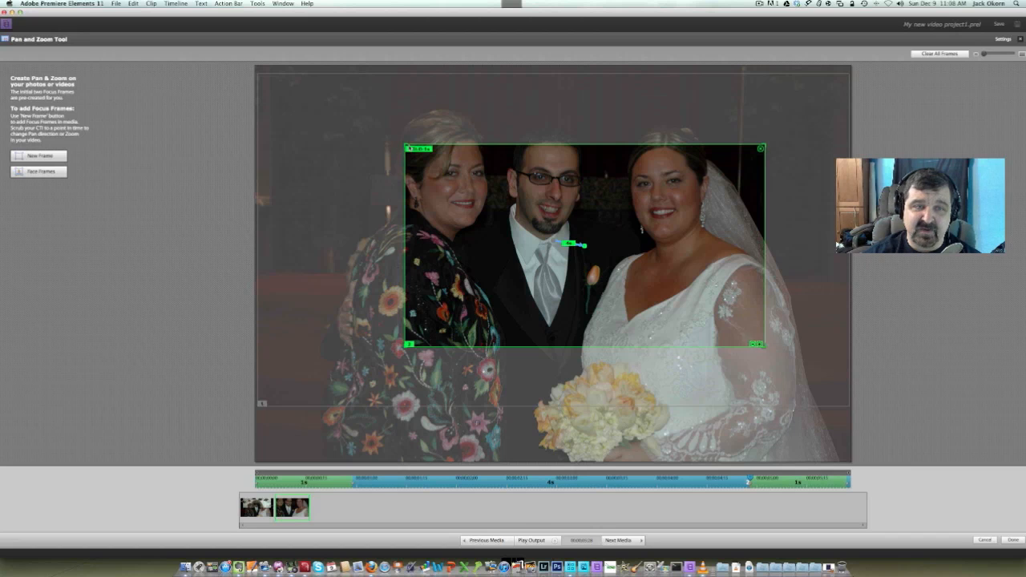
pyautogui.moveTo(405, 146); pyautogui.dragTo(354, 115)
pyautogui.moveTo(542, 264); pyautogui.dragTo(540, 238)
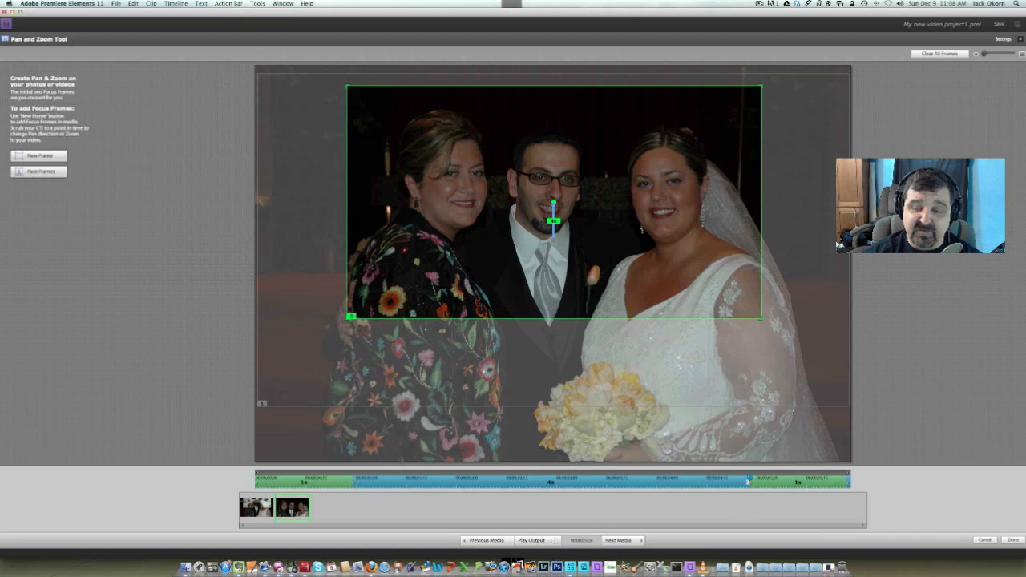
pyautogui.click(1013, 540)
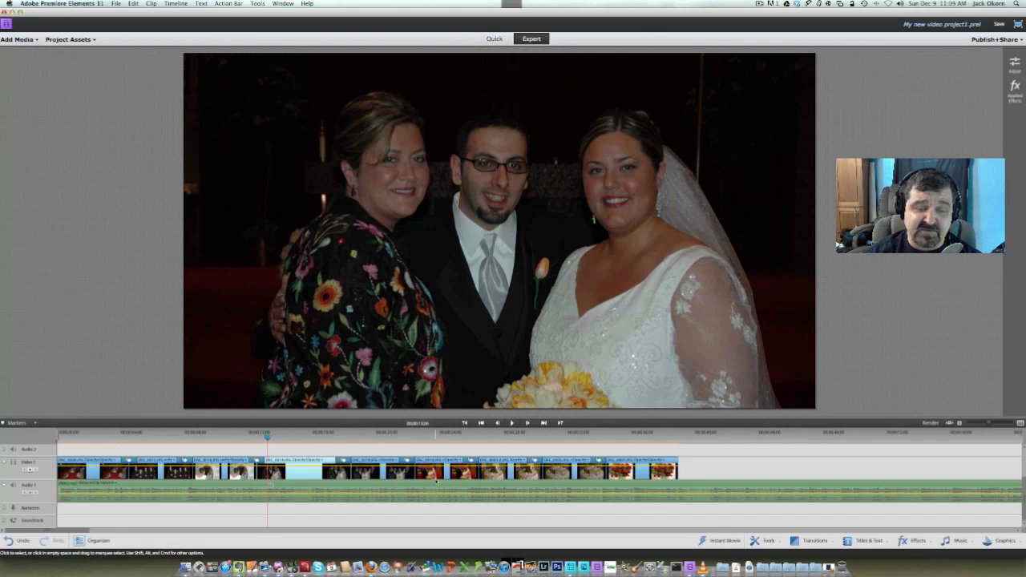
# Move the playhead to the cake photo, then review both focus frames of the three-person photo in the Pan & Zoom tool and close it
pyautogui.click(497, 438)
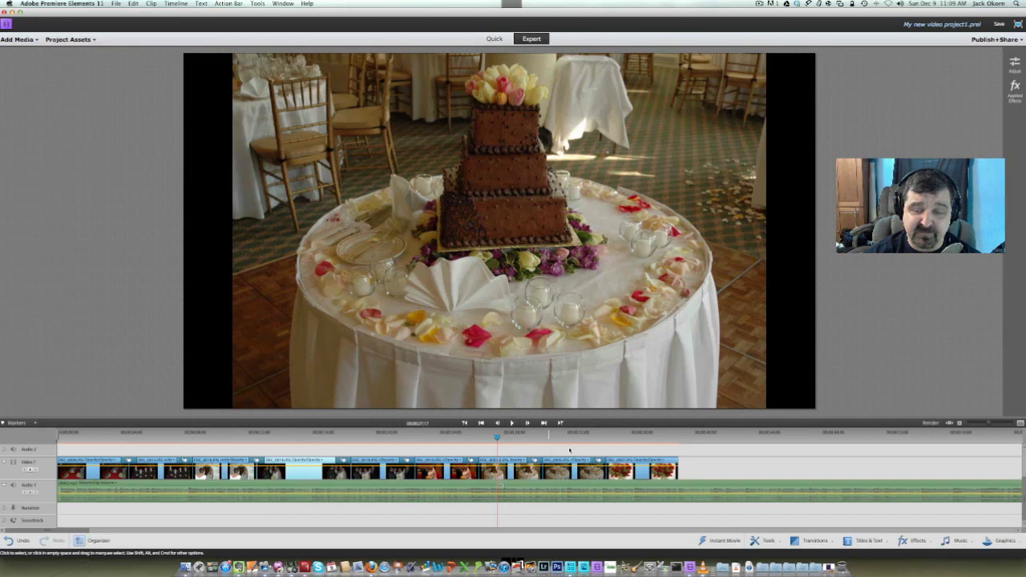
pyautogui.click(763, 543)
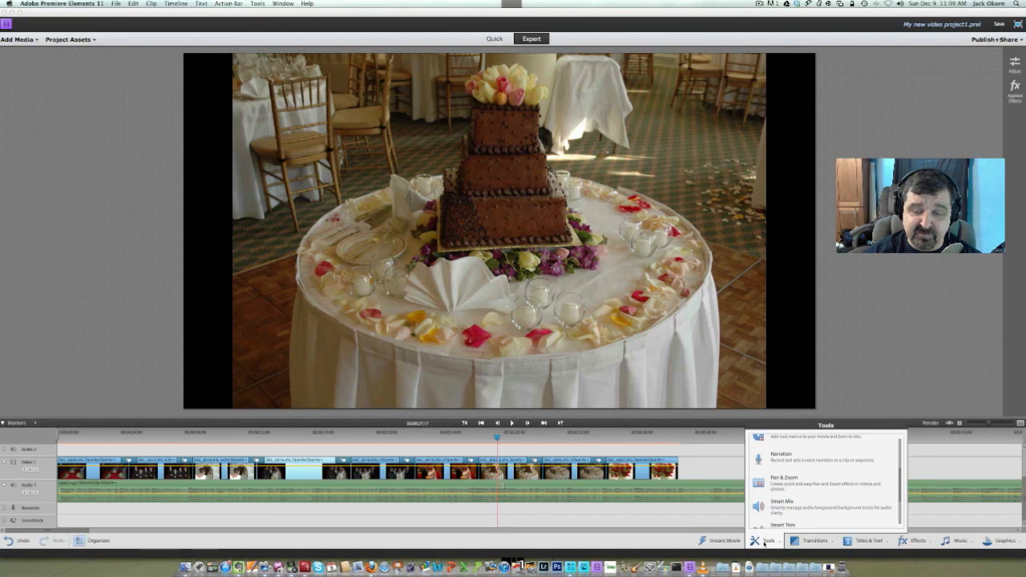
pyautogui.click(790, 484)
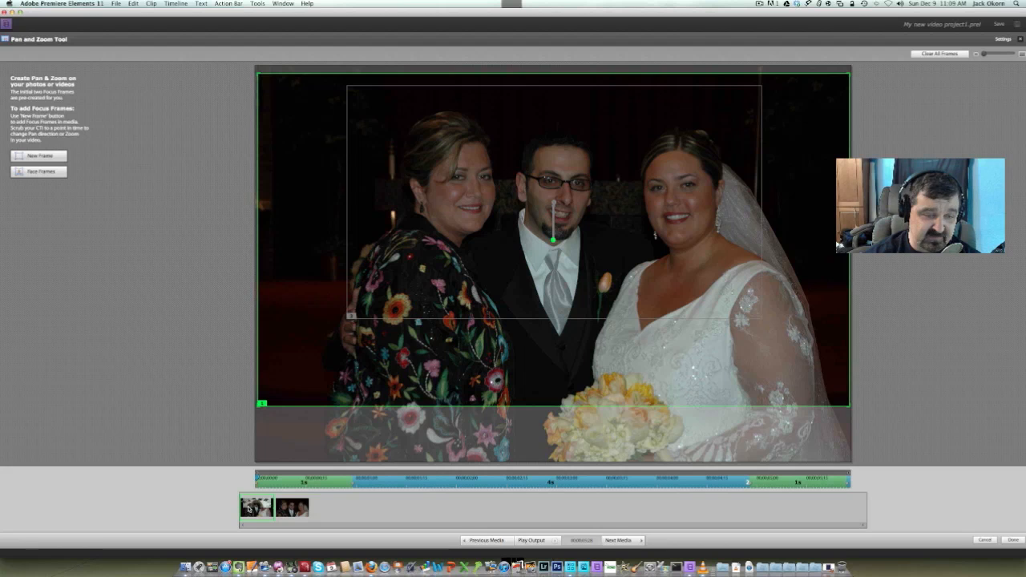
pyautogui.click(281, 513)
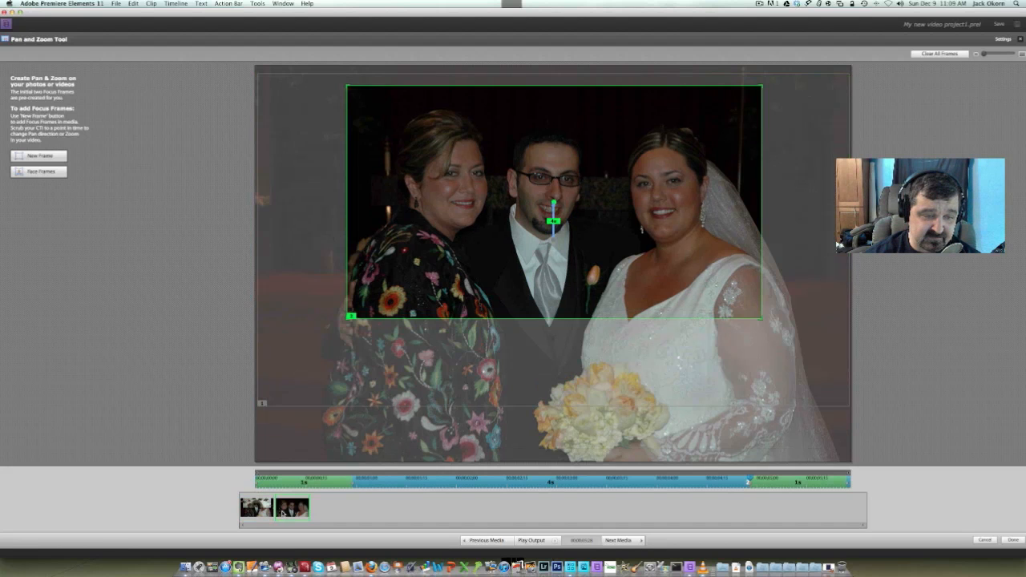
pyautogui.click(245, 514)
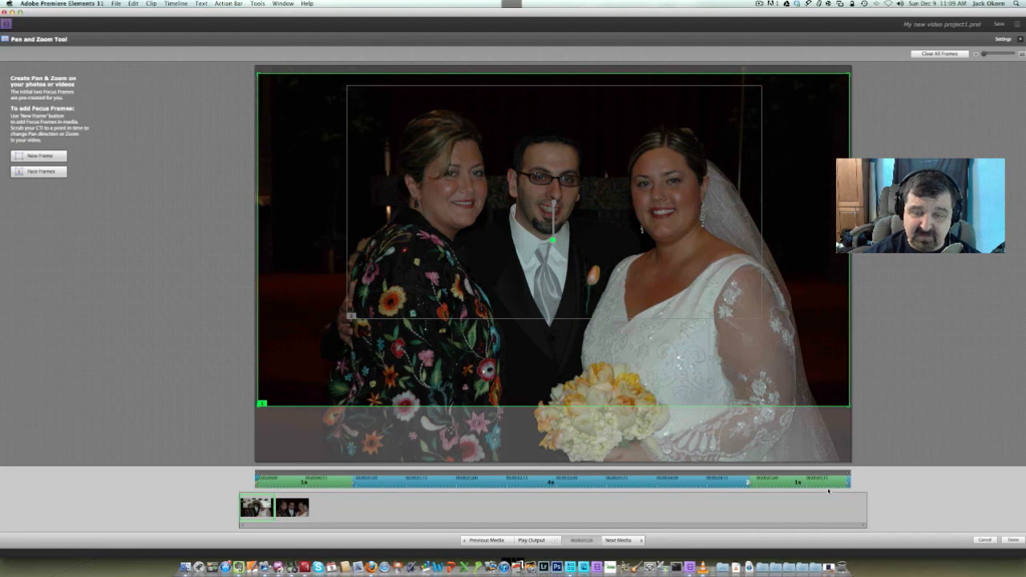
pyautogui.click(1013, 541)
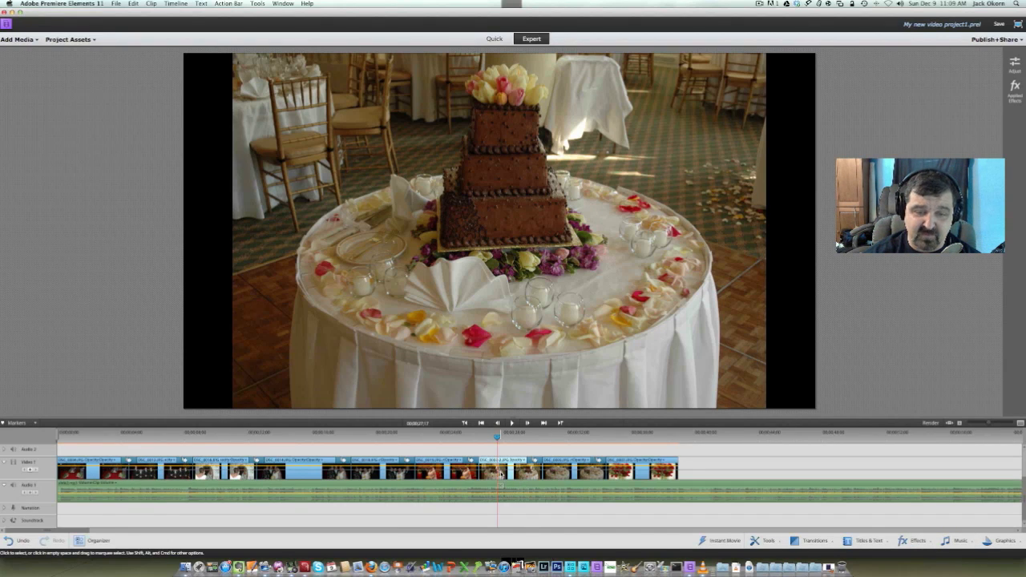
# Open the cake photo in the Pan & Zoom tool and move the first focus frame up to the photo's top edge
pyautogui.click(770, 537)
pyautogui.click(784, 482)
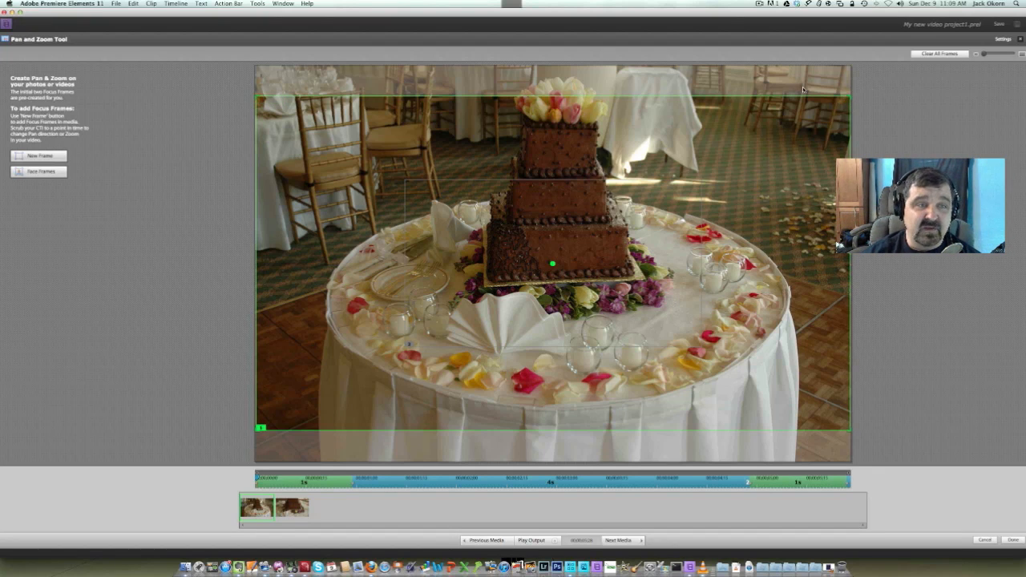
pyautogui.moveTo(556, 132); pyautogui.dragTo(556, 104)
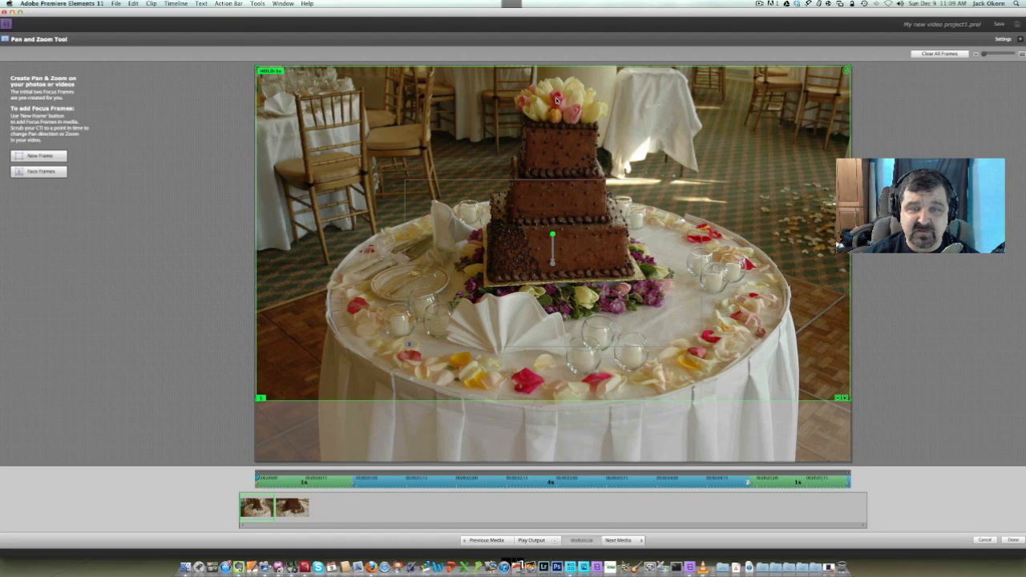
# Enlarge the second focus frame of the cake photo and position it around the whole cake, including the flowers on top
pyautogui.click(580, 235)
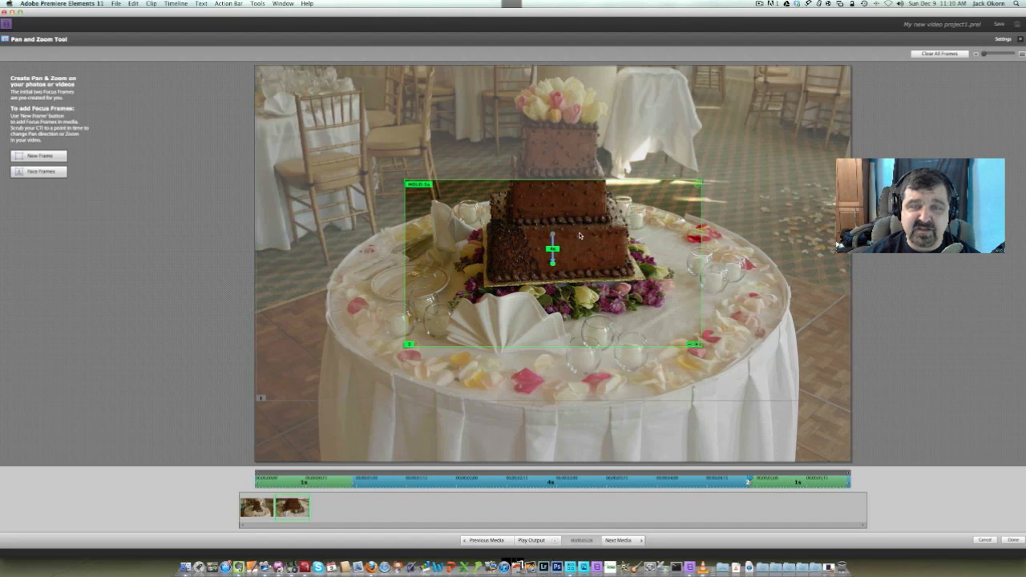
pyautogui.moveTo(581, 234); pyautogui.dragTo(649, 239)
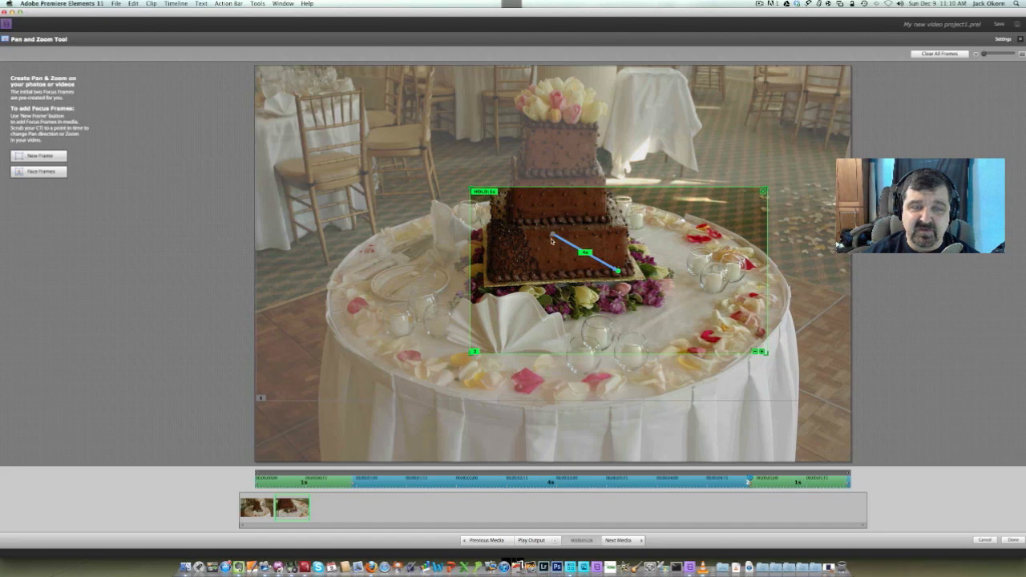
pyautogui.moveTo(670, 274); pyautogui.dragTo(605, 240)
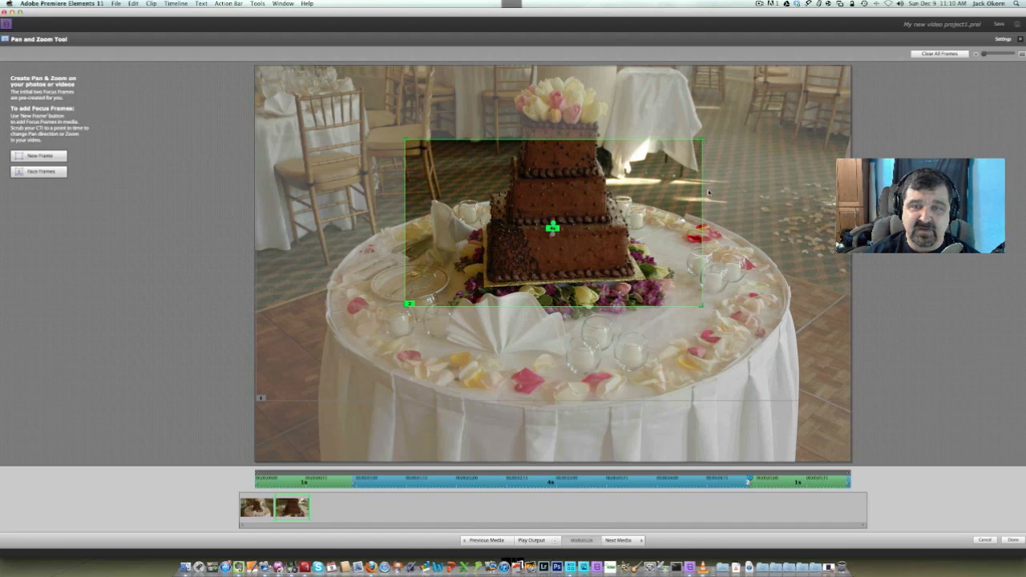
pyautogui.moveTo(702, 140); pyautogui.dragTo(794, 89)
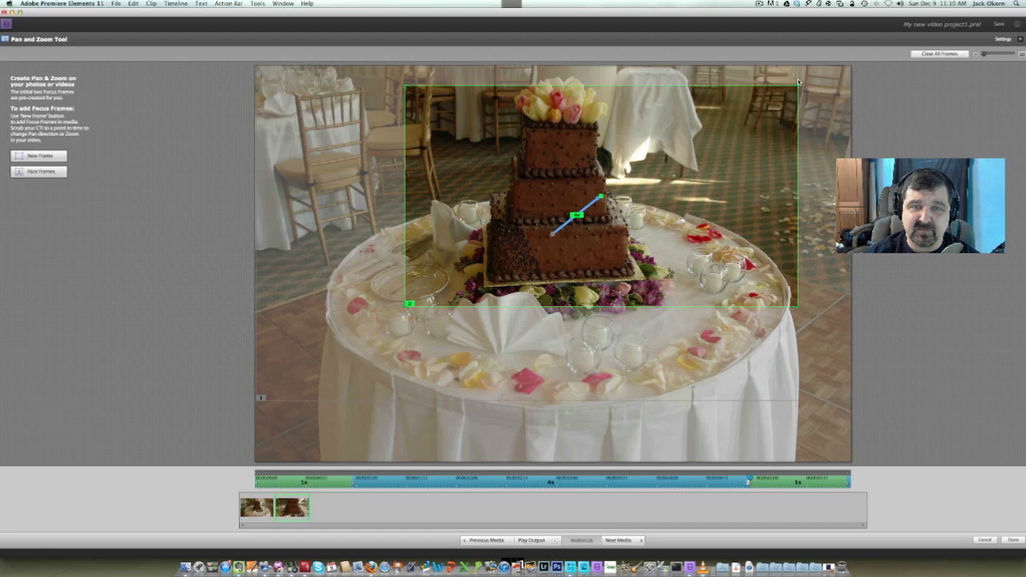
pyautogui.moveTo(715, 209); pyautogui.dragTo(690, 196)
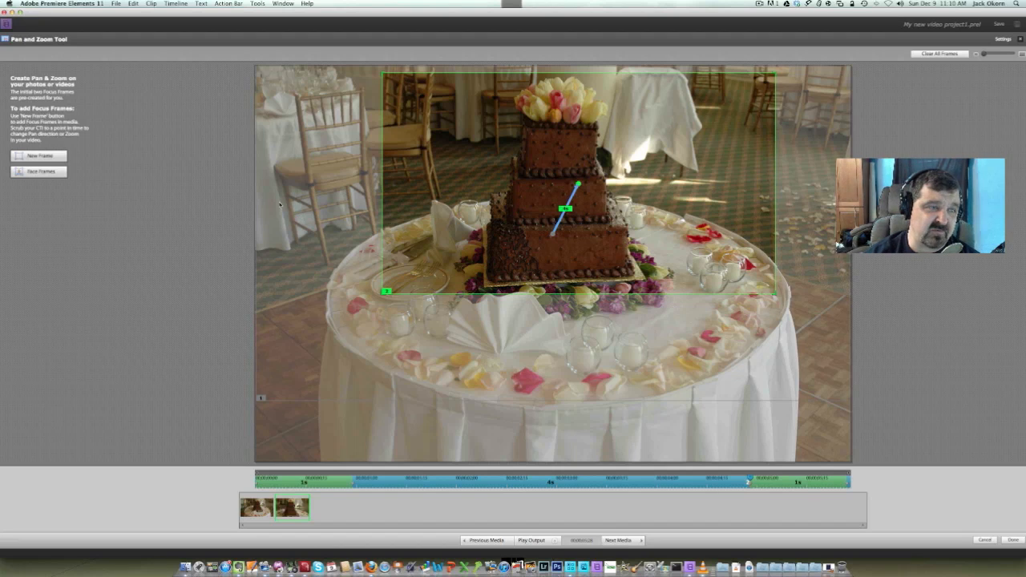
# Add a third focus frame, fit it around the tulips and upper tier of the cake, and apply the pan and zoom
pyautogui.click(44, 156)
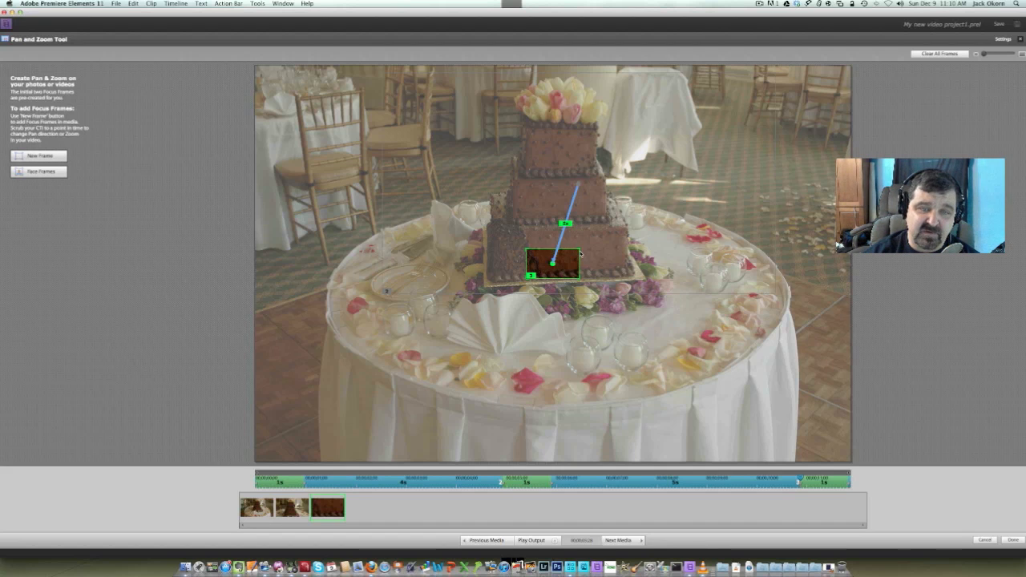
pyautogui.moveTo(578, 252); pyautogui.dragTo(659, 79)
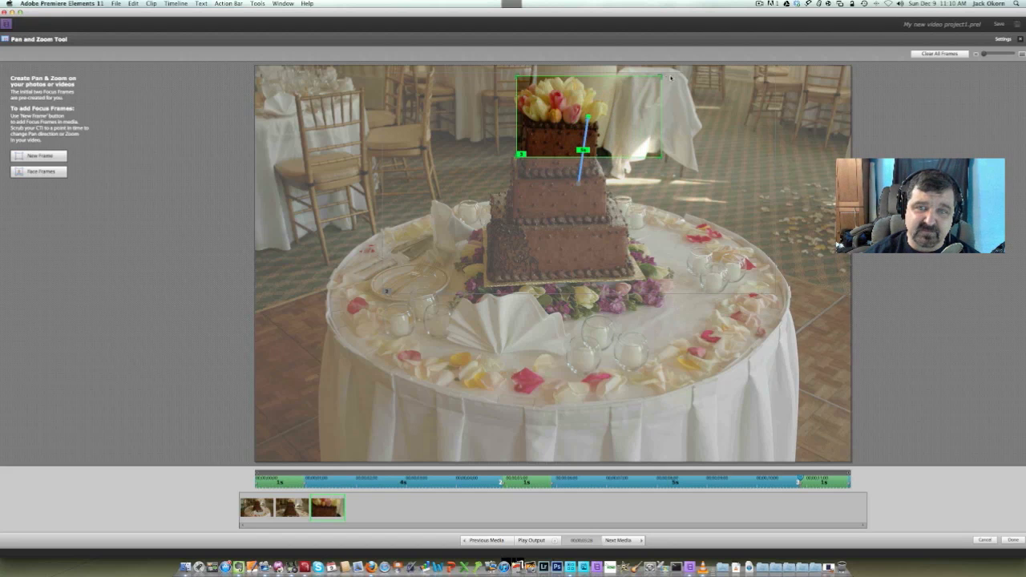
pyautogui.moveTo(623, 114); pyautogui.dragTo(600, 107)
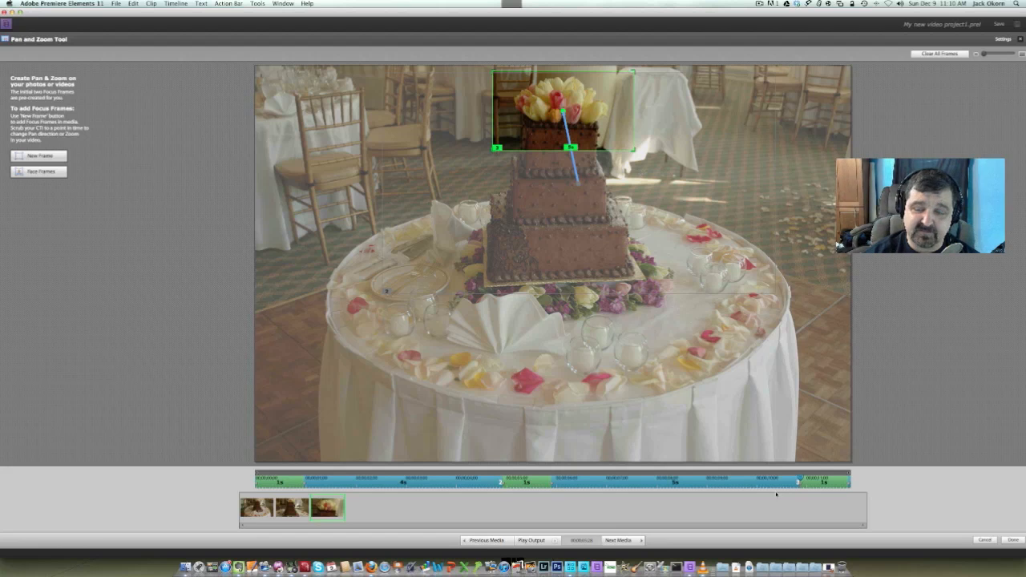
pyautogui.click(1014, 540)
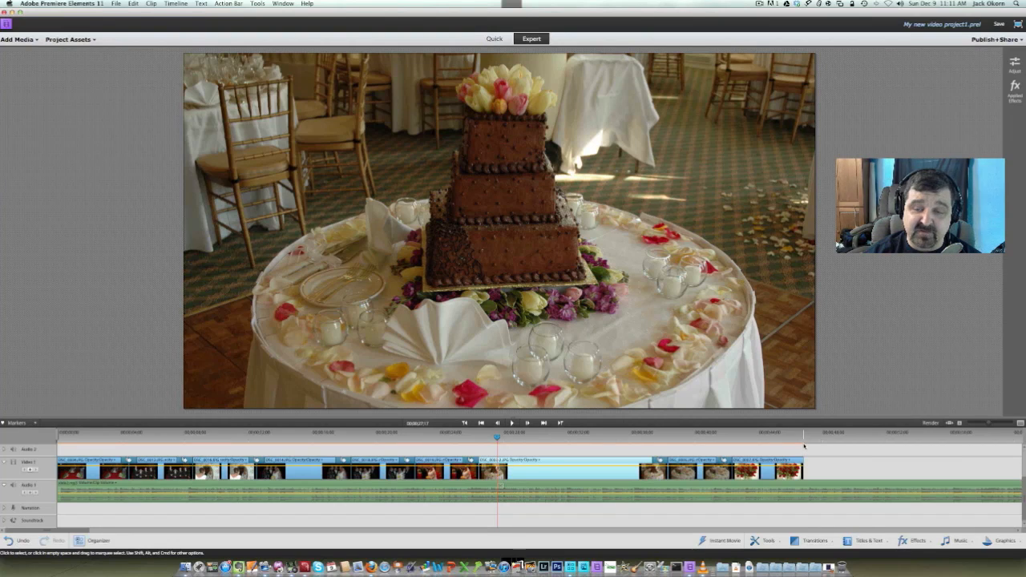
# Split the background music just past the end of the last photo and delete the remaining part
pyautogui.click(804, 440)
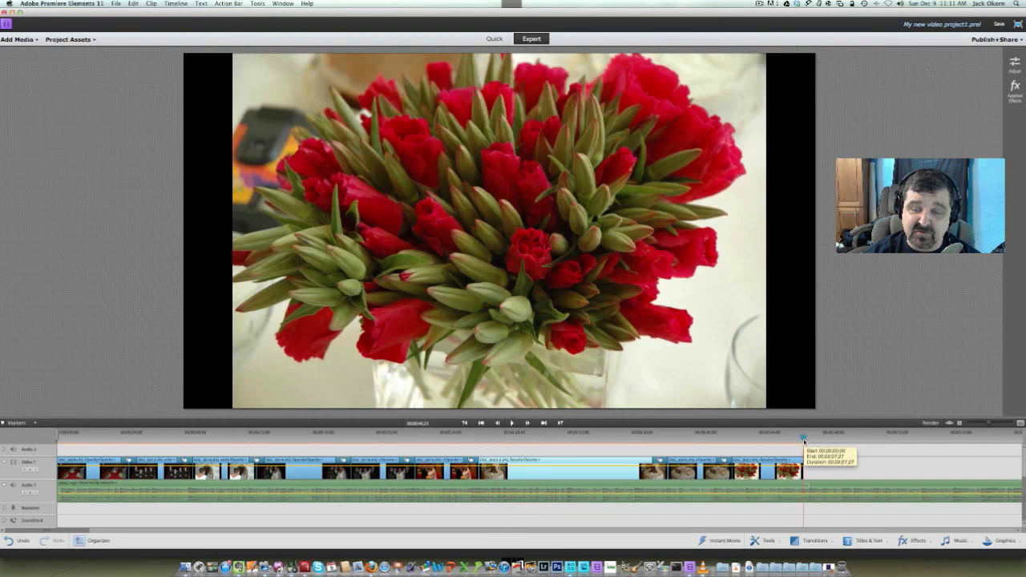
pyautogui.moveTo(804, 440); pyautogui.dragTo(807, 439)
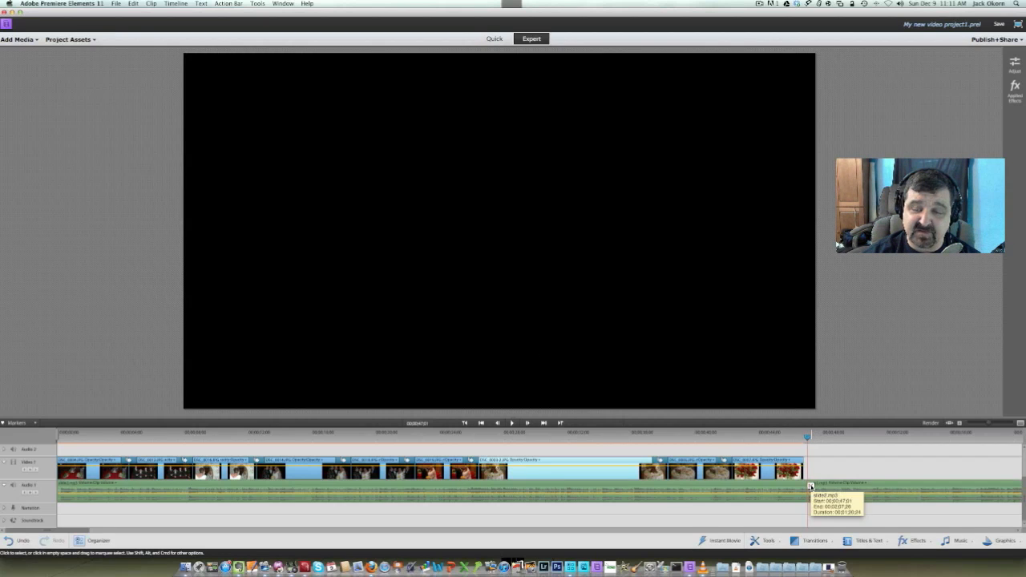
pyautogui.click(822, 492)
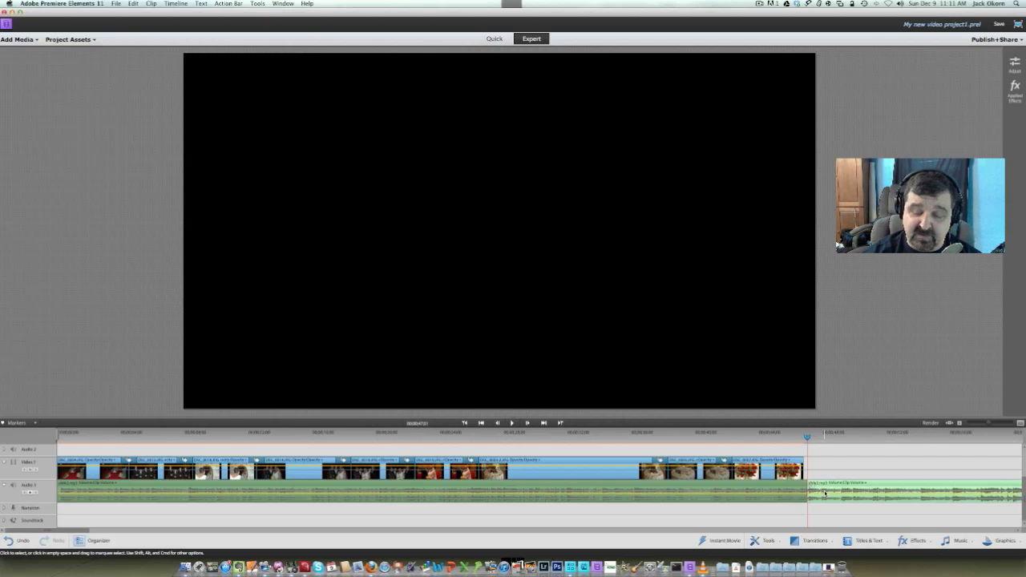
pyautogui.press('Delete')
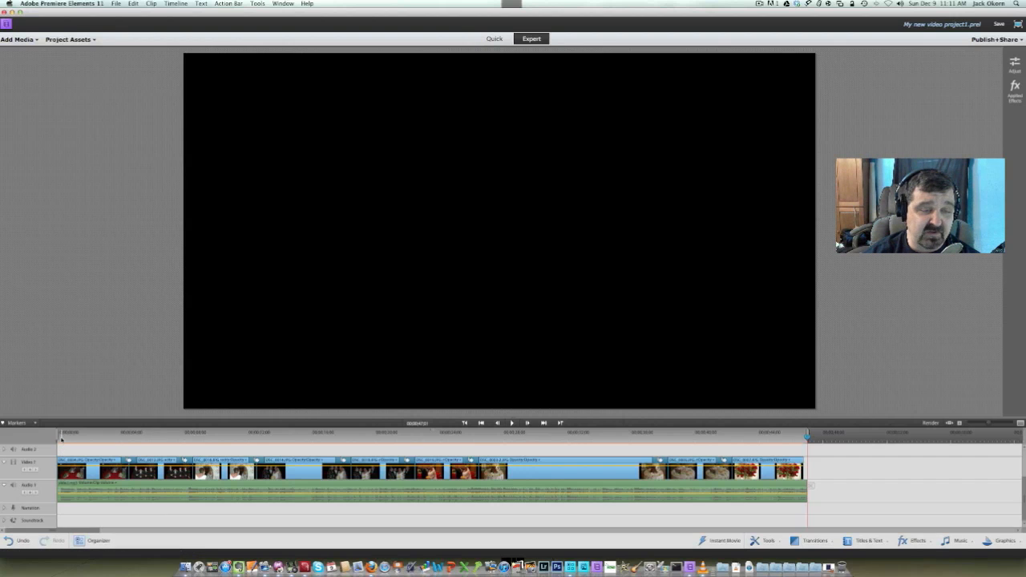
# Play the slide show from the bride-at-the-mirror photo through to the end
pyautogui.click(239, 437)
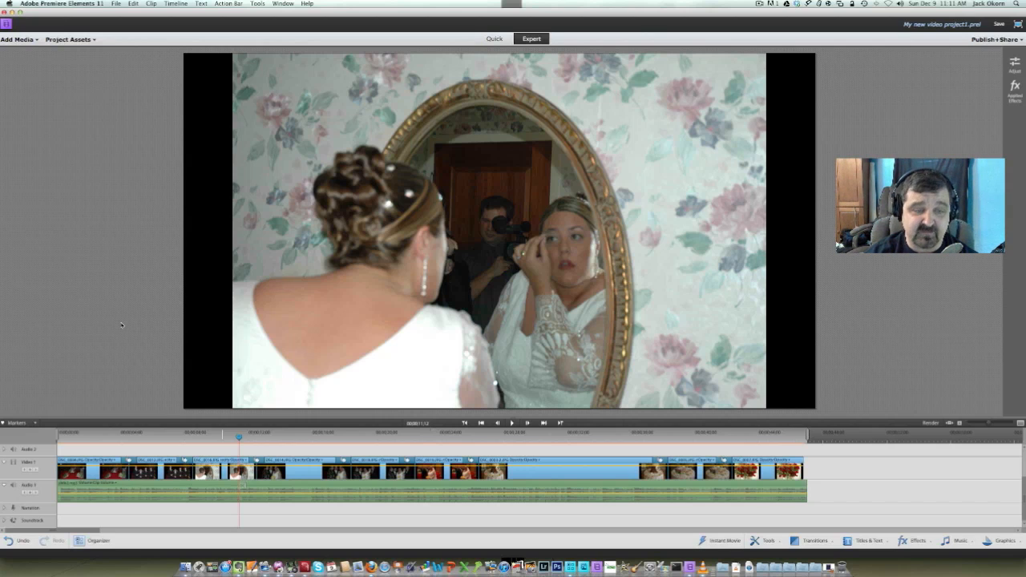
pyautogui.press('space')
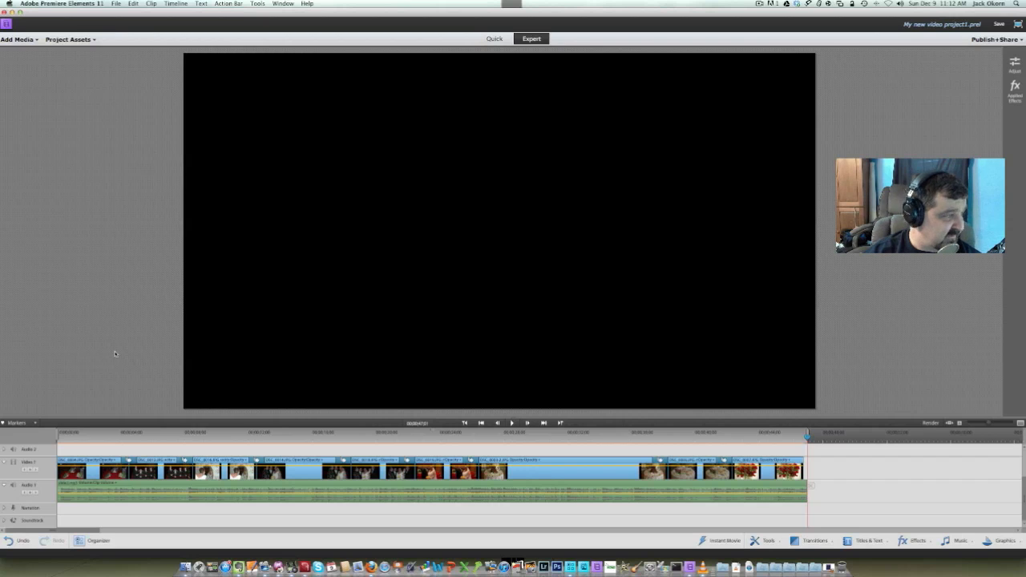
pyautogui.press('super+Tab')
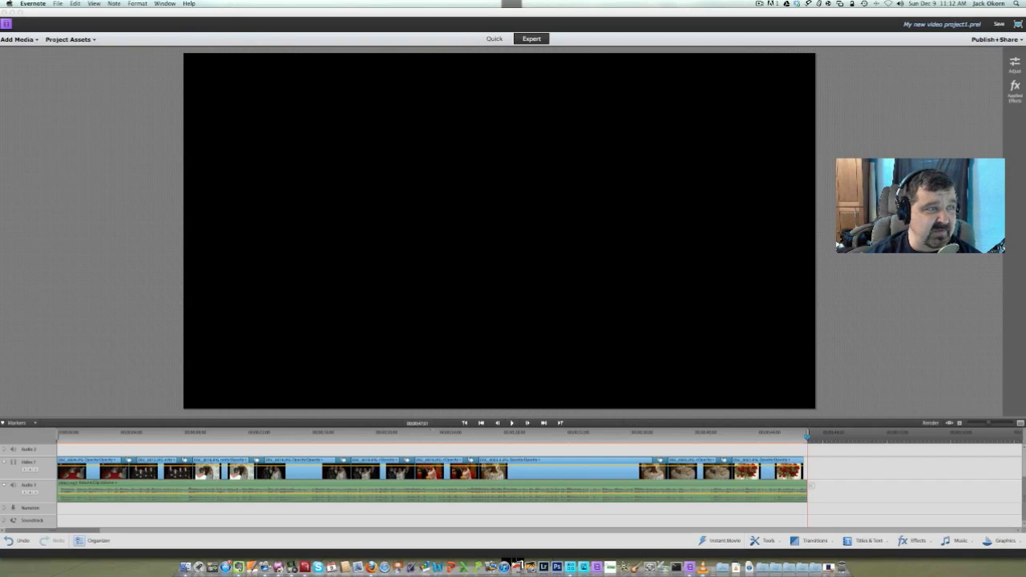
pyautogui.press('super+Tab')
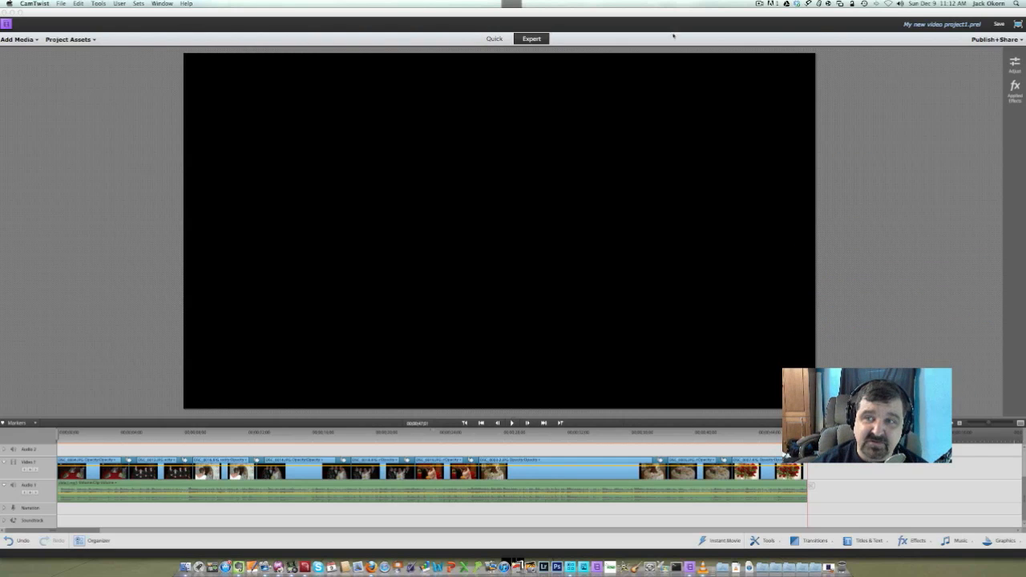
pyautogui.click(968, 56)
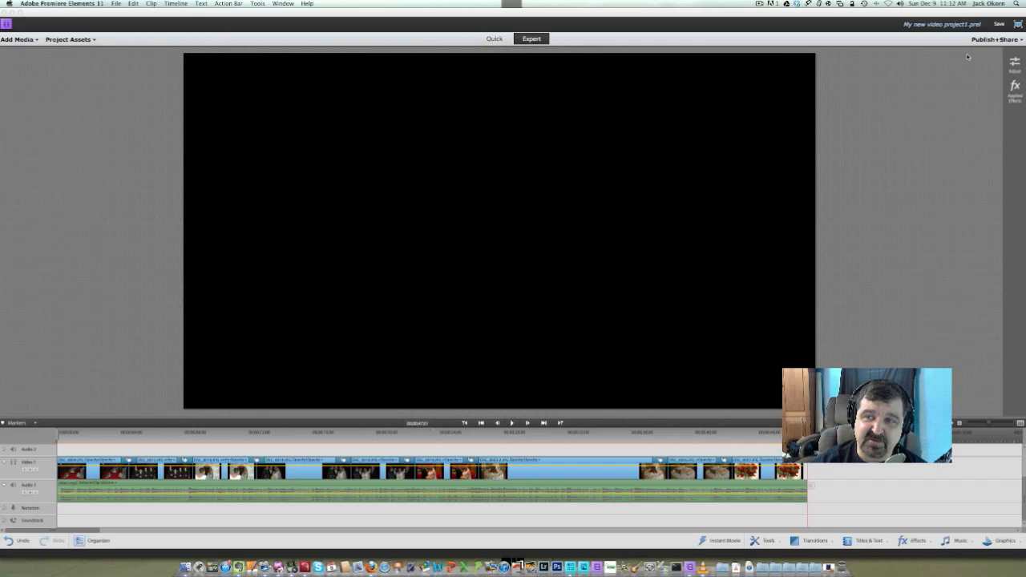
# Export the slide show for computer viewing as an MPEG file named "test" with the NTSC DVD Standard preset
pyautogui.click(1008, 42)
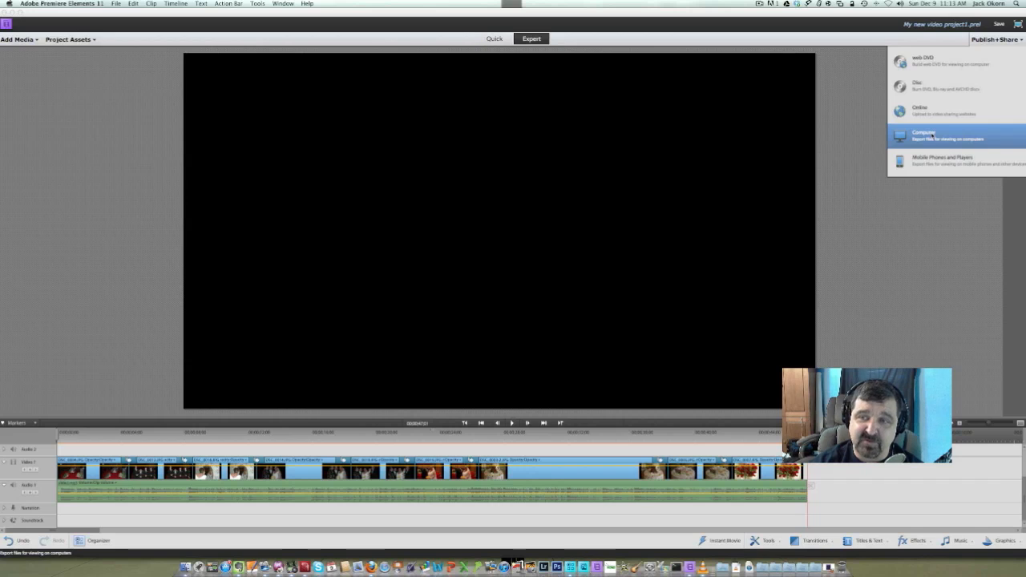
pyautogui.click(931, 138)
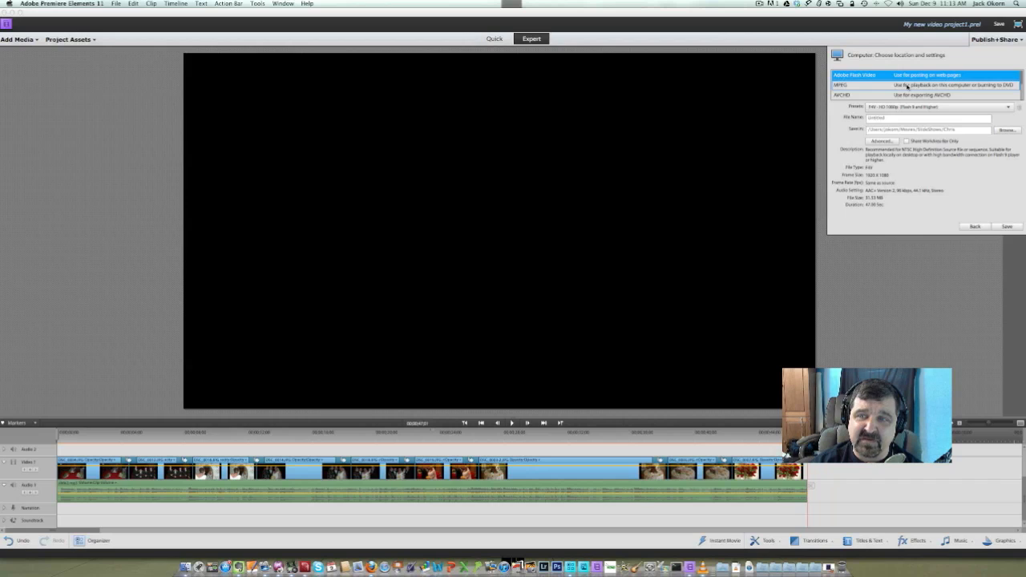
pyautogui.click(904, 85)
pyautogui.moveTo(890, 118); pyautogui.dragTo(863, 118)
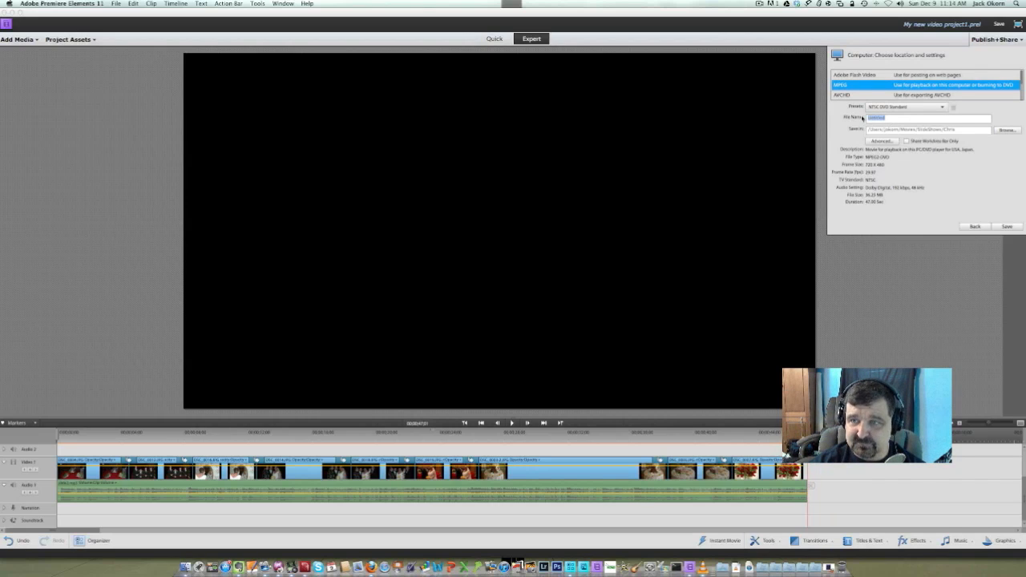
pyautogui.press('BackSpace')
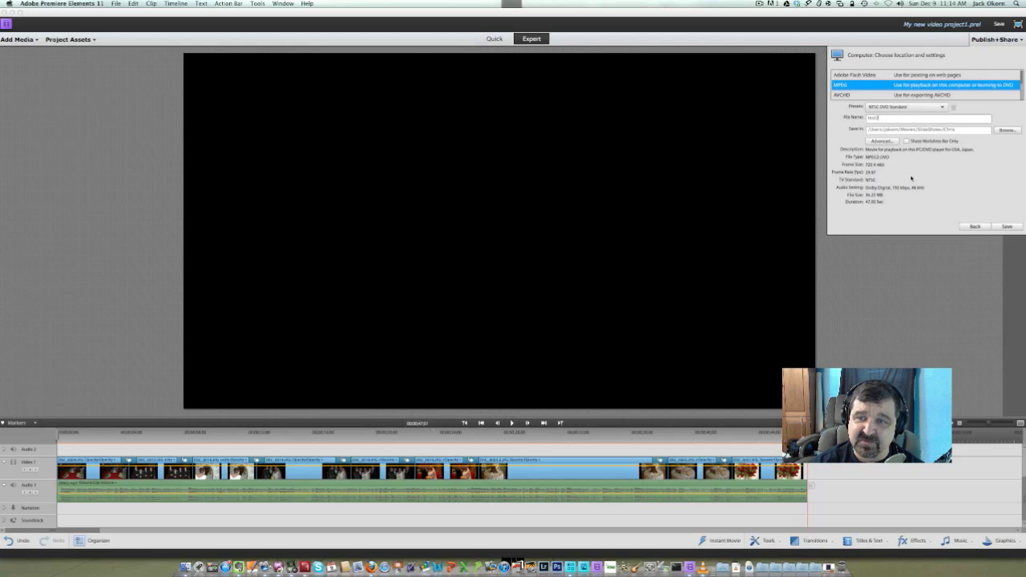
pyautogui.click(1007, 226)
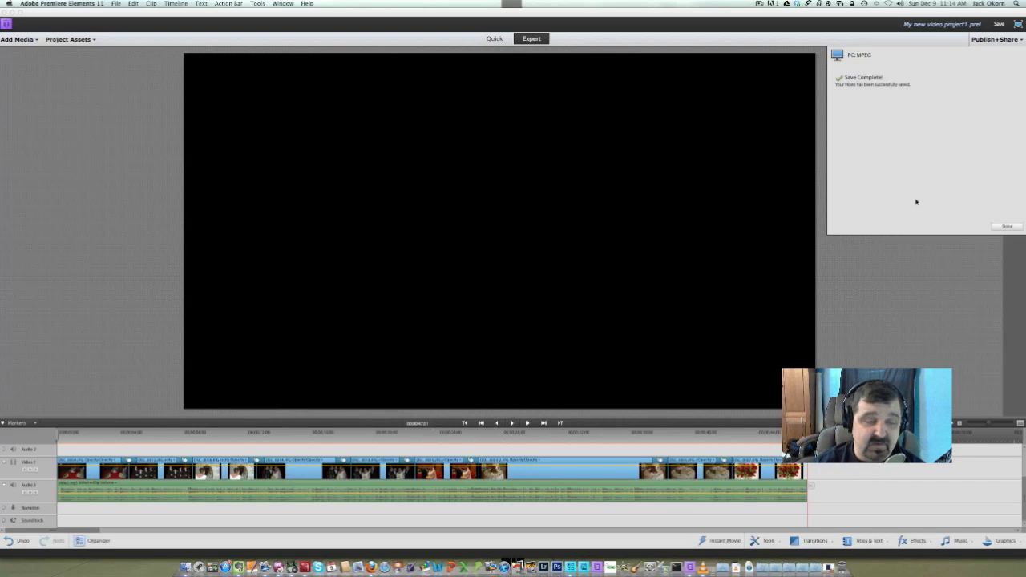
pyautogui.click(1002, 228)
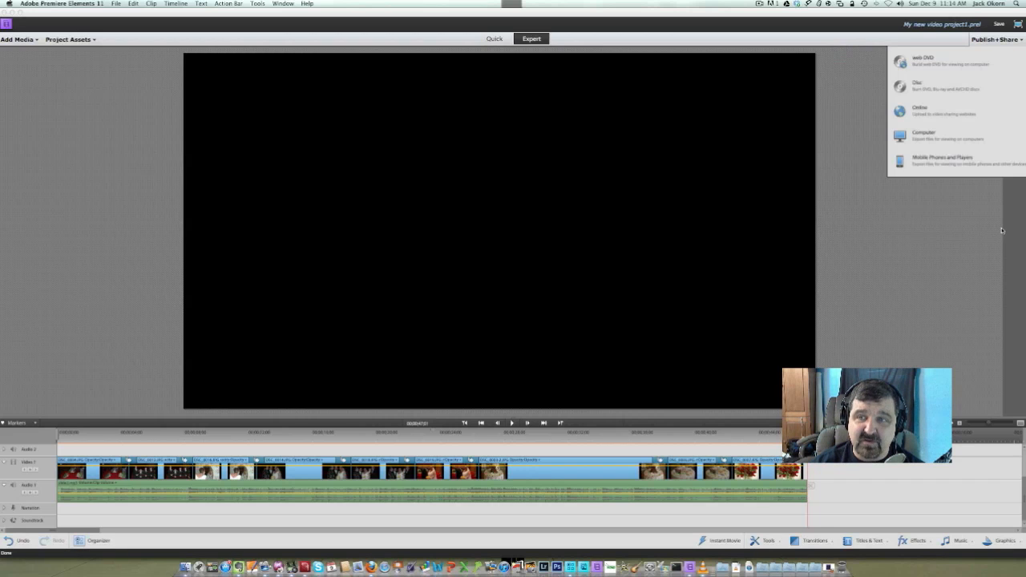
pyautogui.click(991, 40)
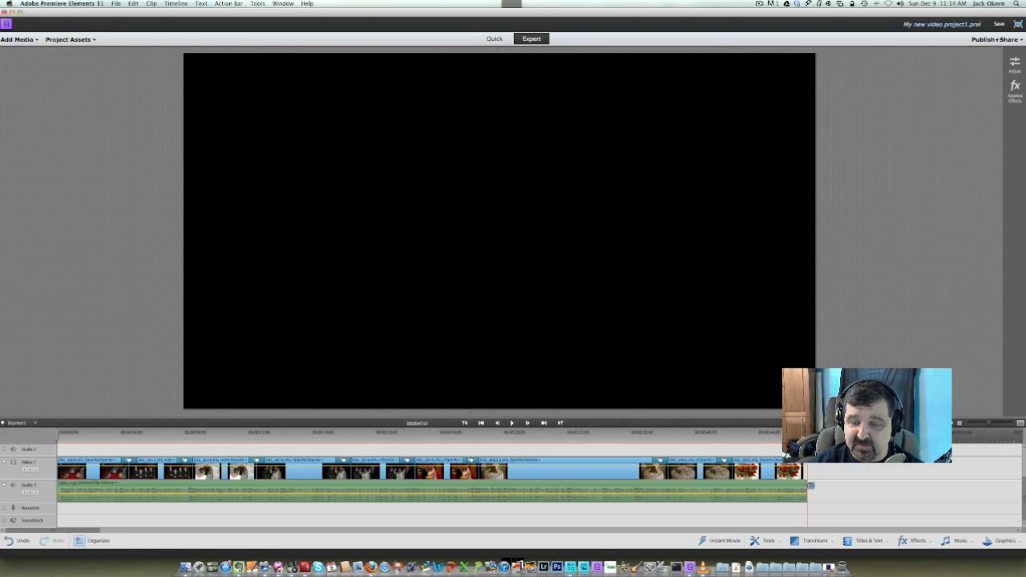
# Apply an audio fade-out to the background music clip and play the ending to check it
pyautogui.moveTo(807, 433); pyautogui.dragTo(789, 433)
pyautogui.click(796, 498)
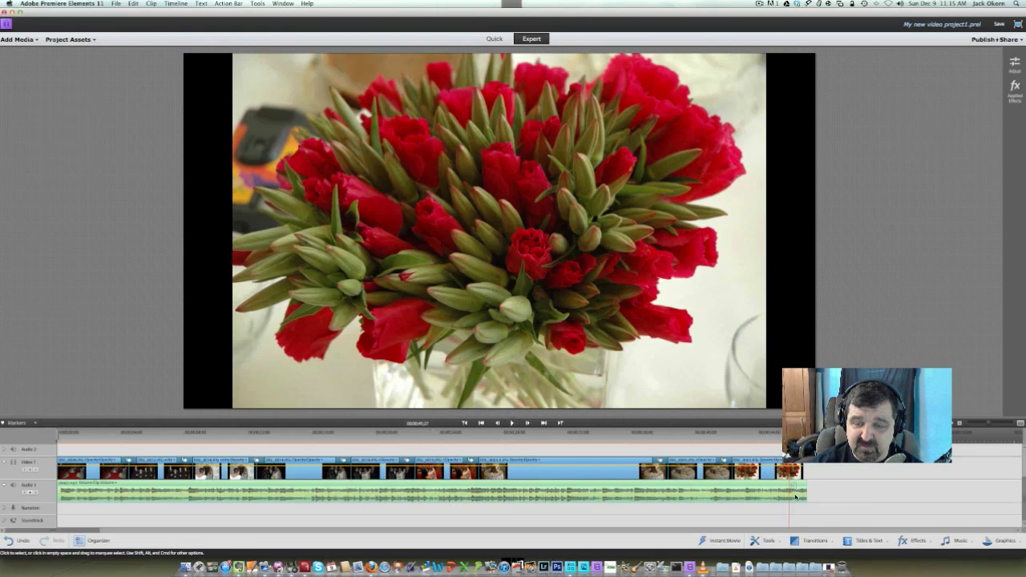
pyautogui.rightClick(796, 498)
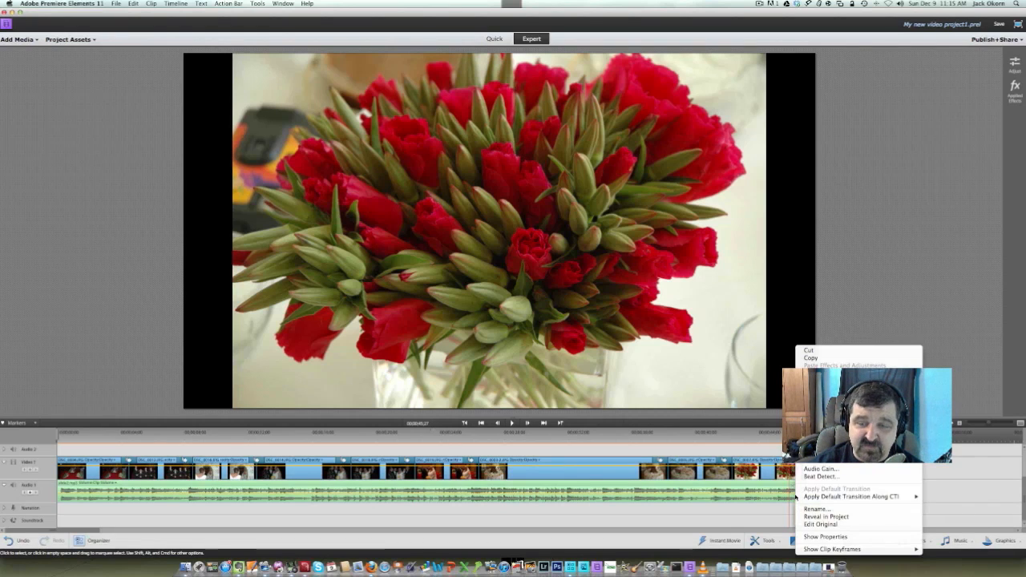
pyautogui.moveTo(813, 444)
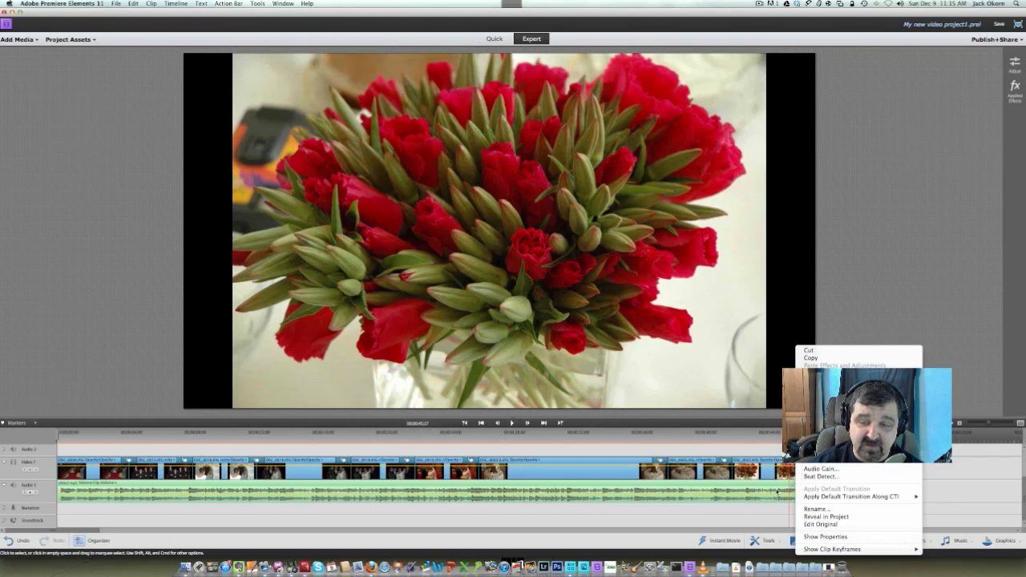
pyautogui.click(966, 451)
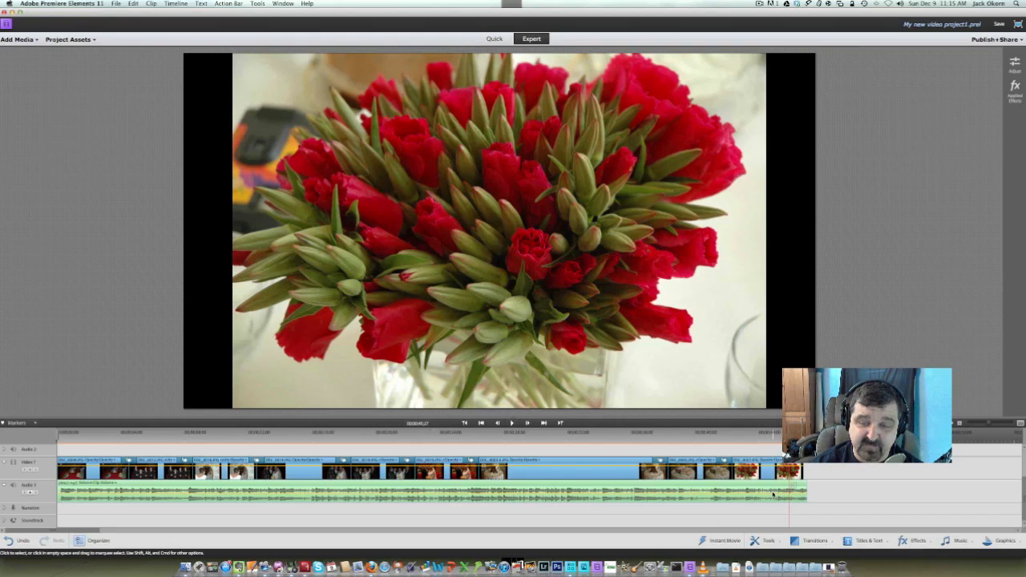
pyautogui.rightClick(772, 495)
pyautogui.moveTo(818, 445)
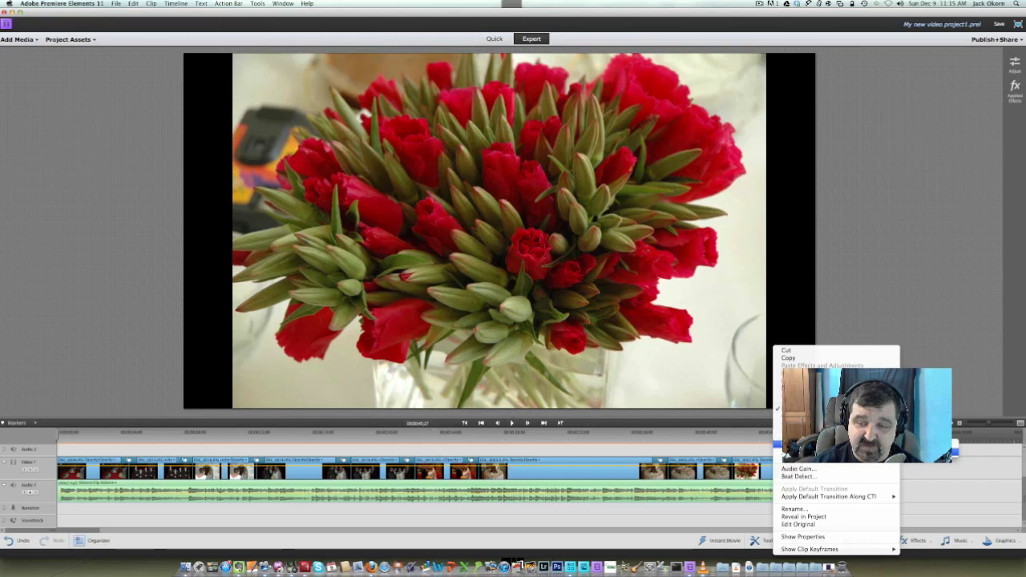
pyautogui.click(924, 452)
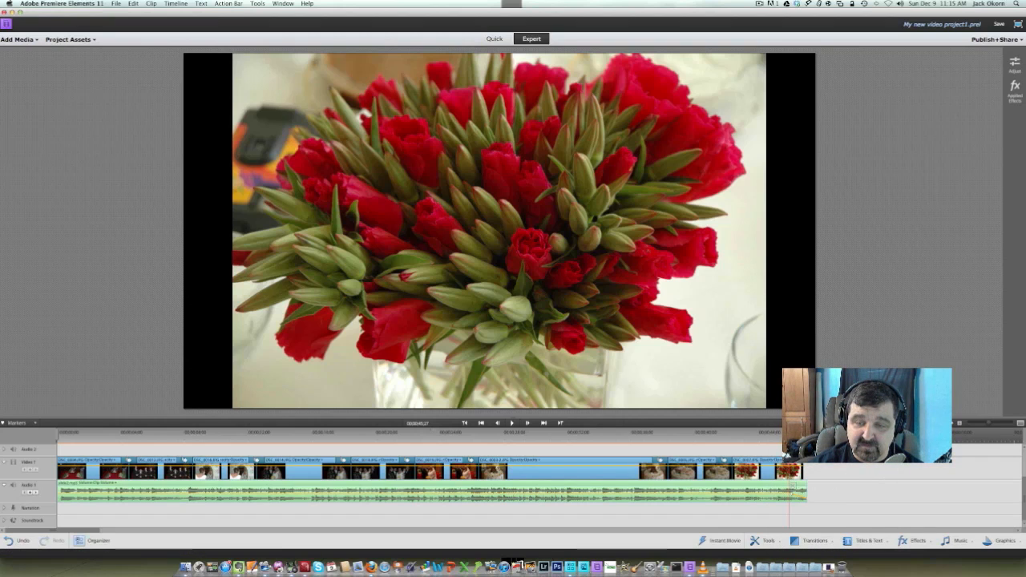
pyautogui.click(779, 439)
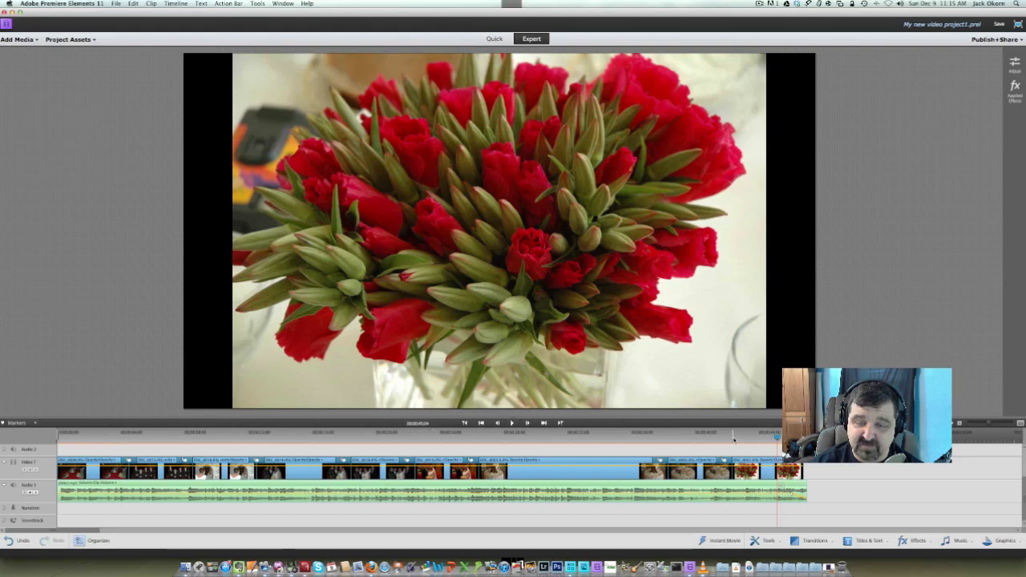
pyautogui.press('space')
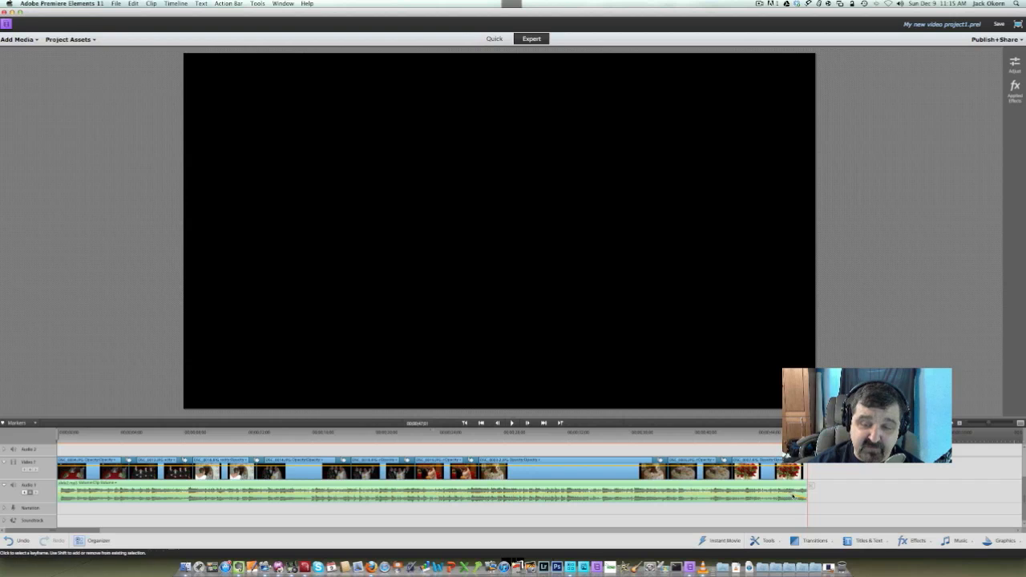
# Move the music fade's starting keyframe earlier and lower, to about 44 seconds and -5 dB, previewing the ending after each adjustment
pyautogui.moveTo(792, 495); pyautogui.dragTo(763, 496)
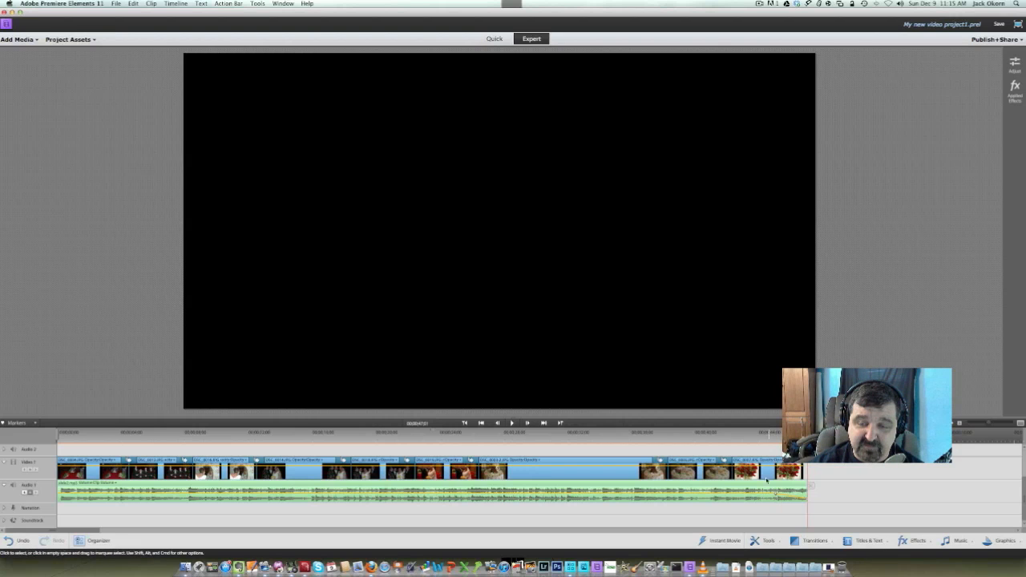
pyautogui.click(737, 436)
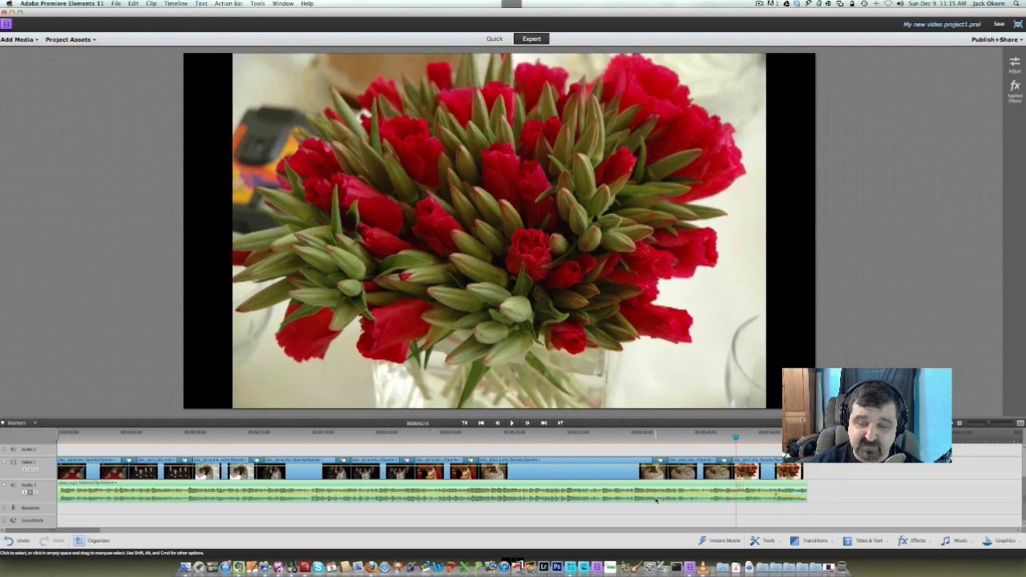
pyautogui.press('space')
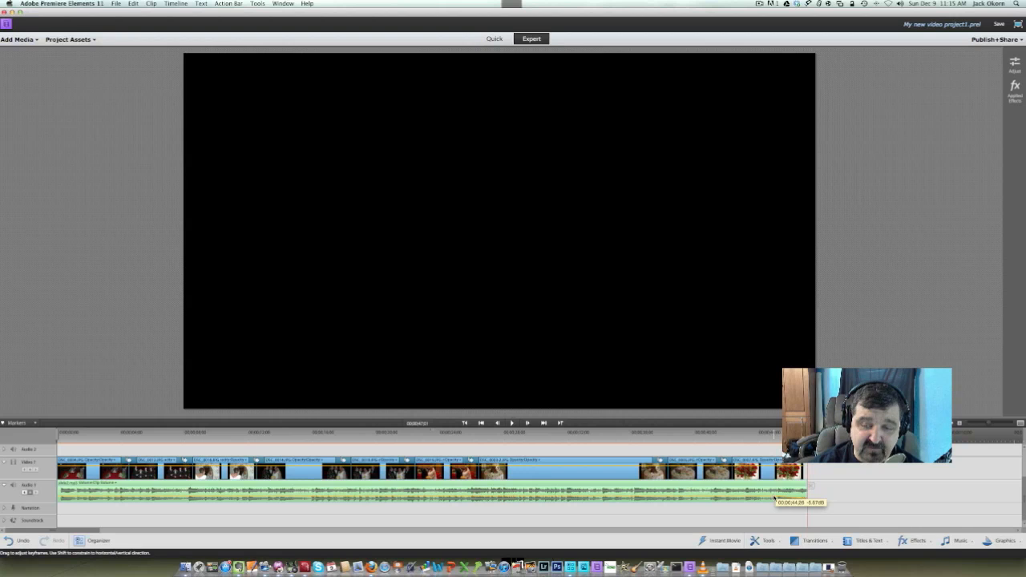
pyautogui.click(740, 445)
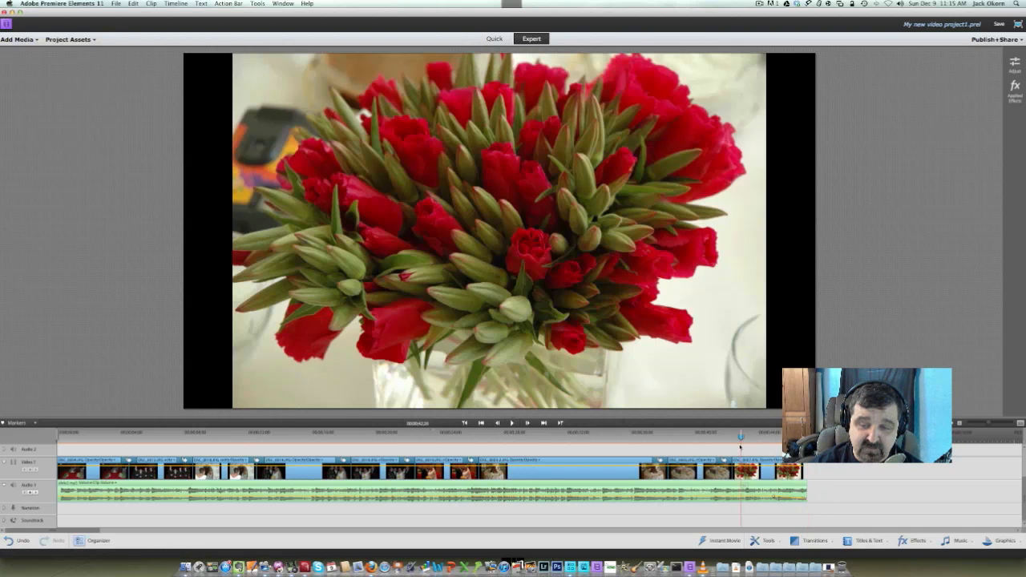
pyautogui.press('space')
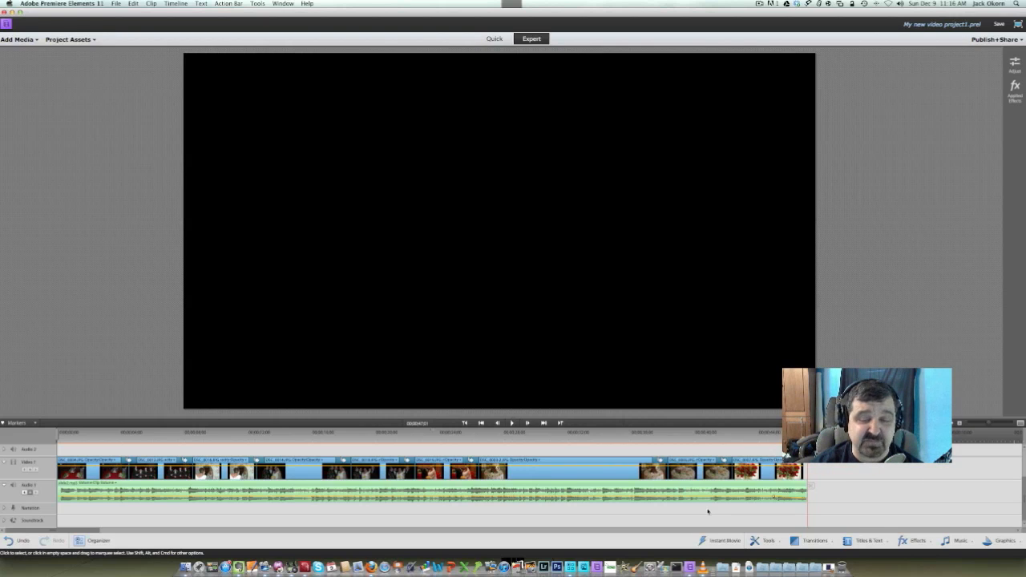
# Open the clip options of the background music
pyautogui.rightClick(712, 499)
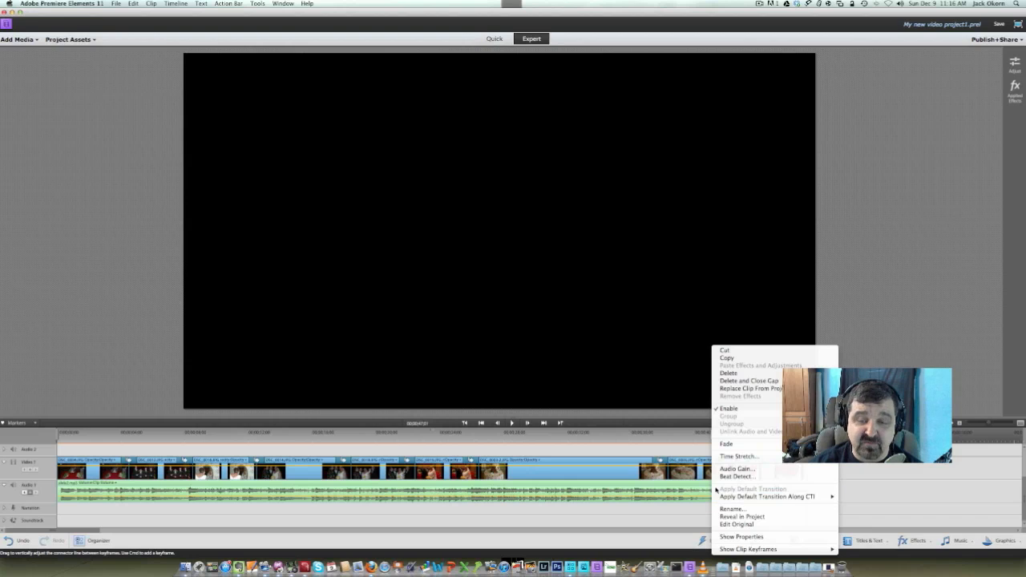